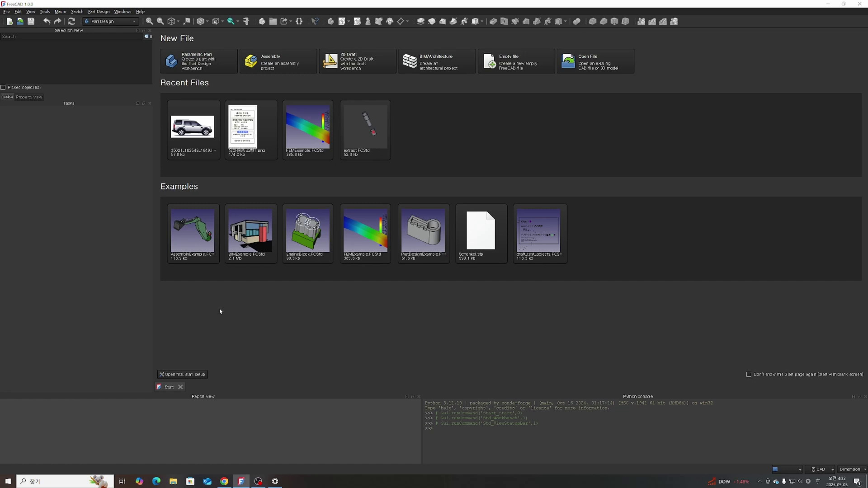
# Step: Create a new empty Unnamed document with Ctrl+N in the Sketcher workbench
pyautogui.hotkey('ctrl', 'n')
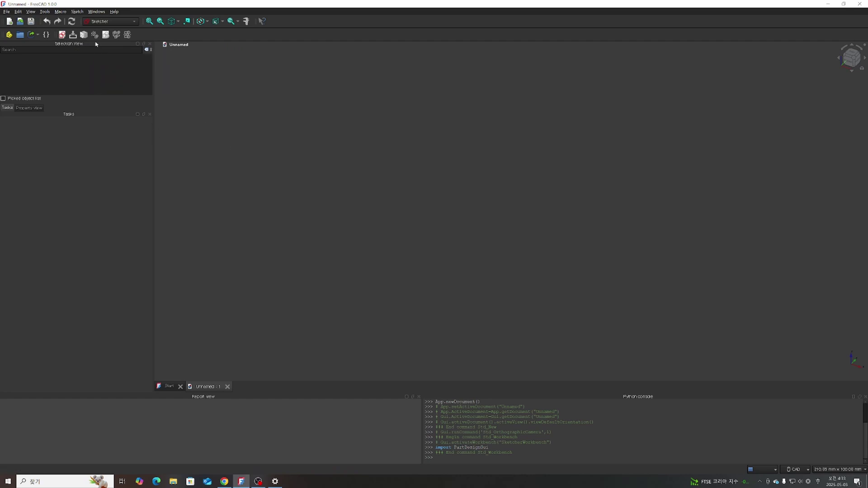
# Step: Create an empty Sketch on the XY plane, then exit sketch editing without drawing
pyautogui.click(111, 21)
pyautogui.click(116, 23)
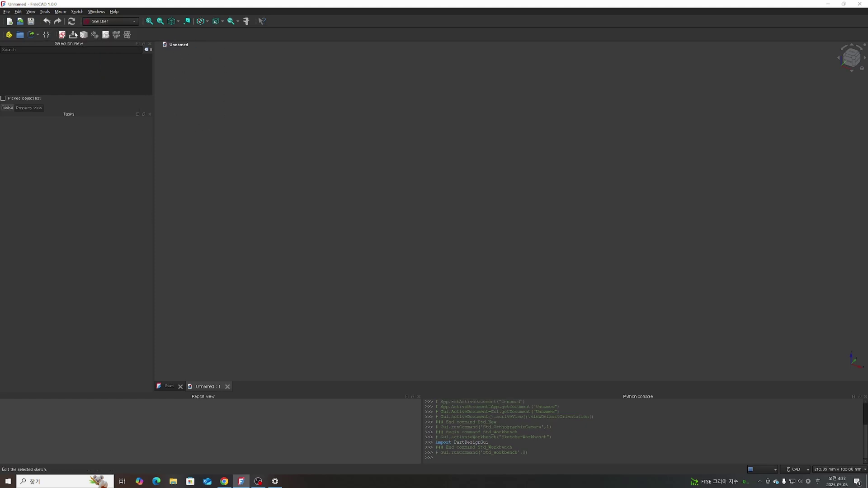
pyautogui.click(63, 36)
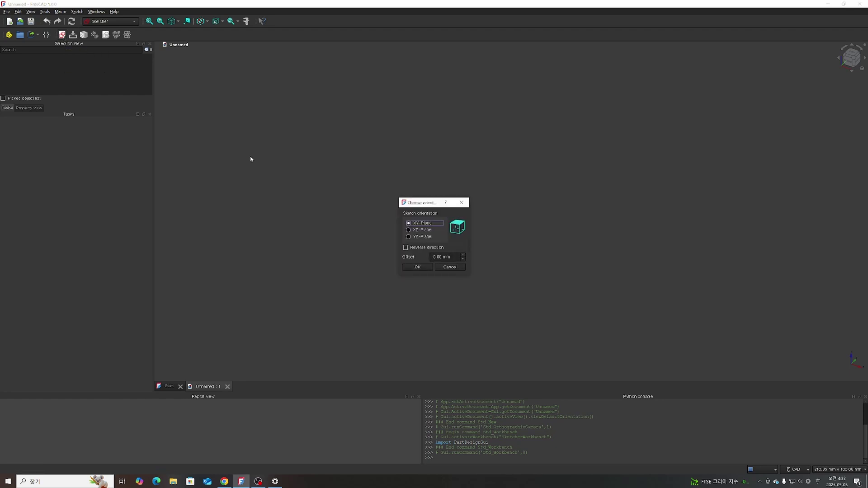
pyautogui.click(417, 266)
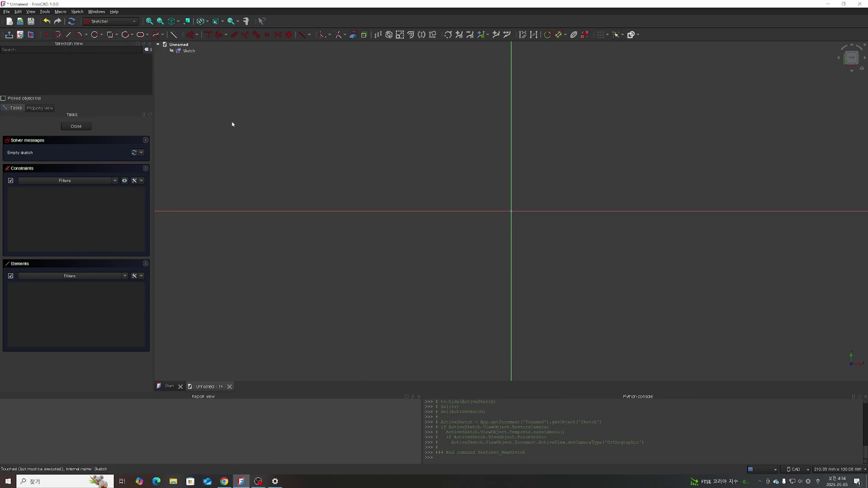
pyautogui.press('Escape')
pyautogui.click(181, 50)
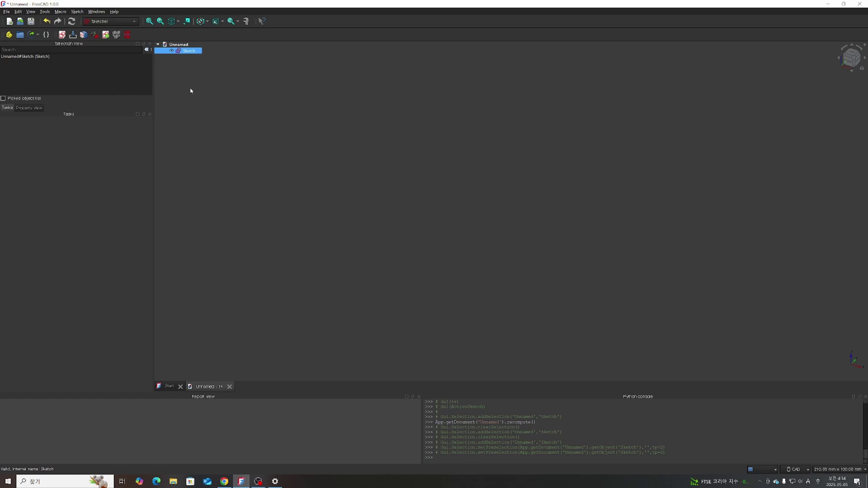
# Step: Switch the workbench from Sketcher to Part Design
pyautogui.click(185, 51)
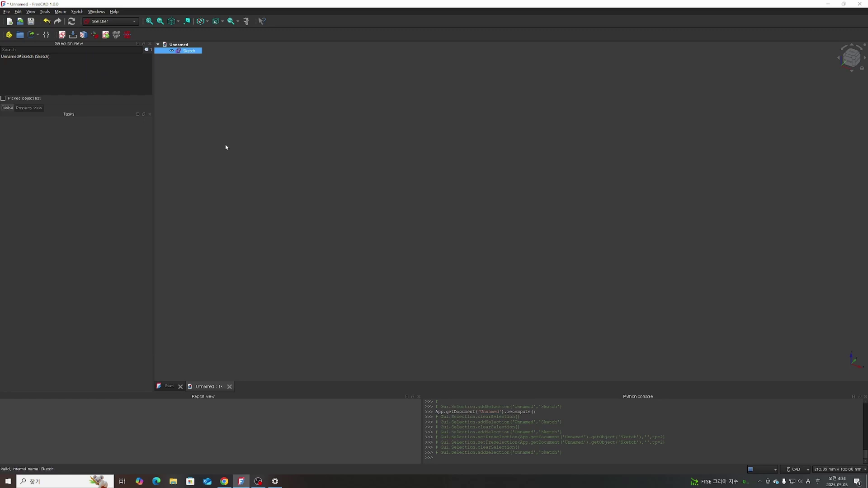
pyautogui.click(109, 21)
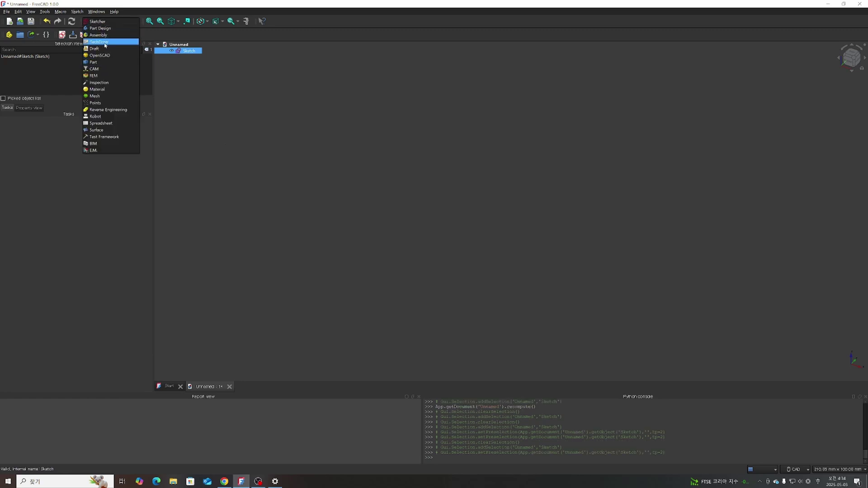
pyautogui.click(240, 155)
pyautogui.click(115, 21)
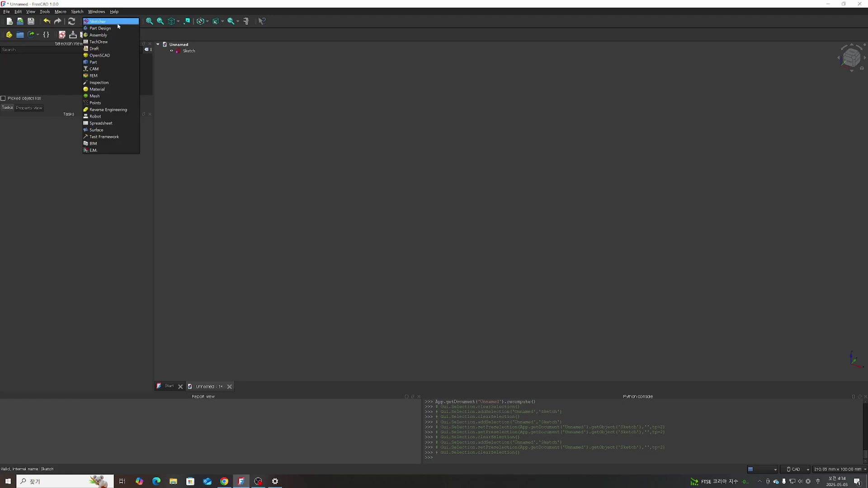
pyautogui.click(117, 22)
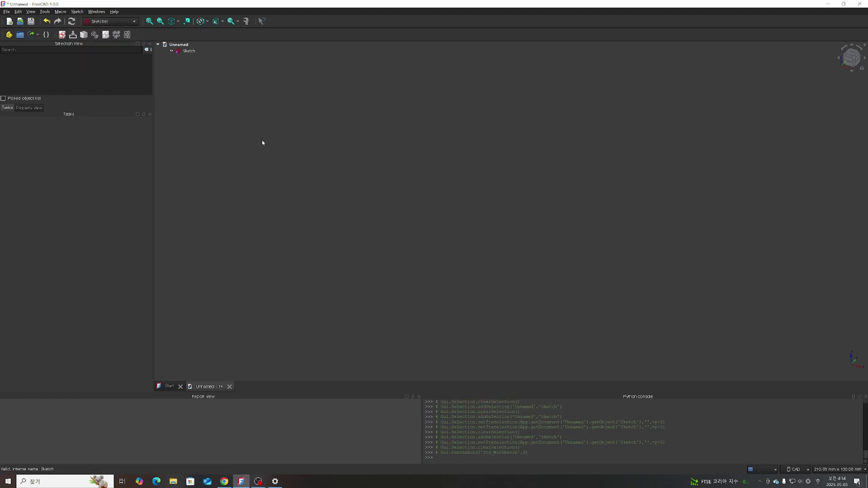
pyautogui.click(132, 22)
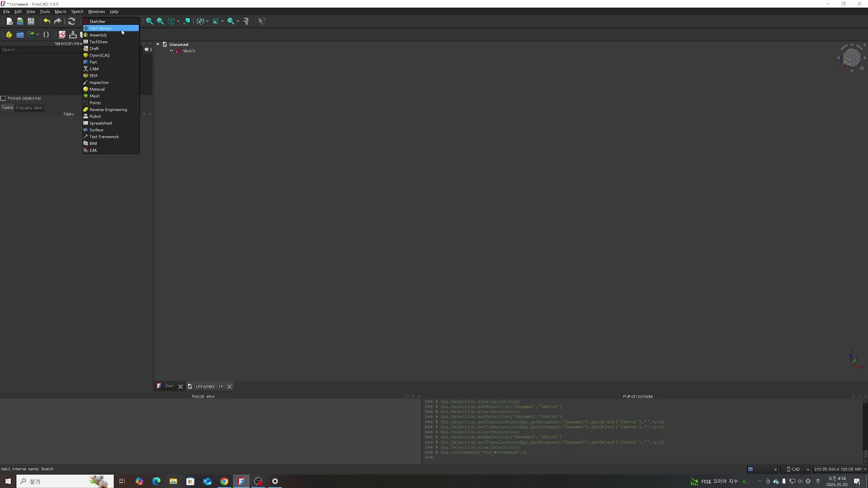
pyautogui.click(122, 29)
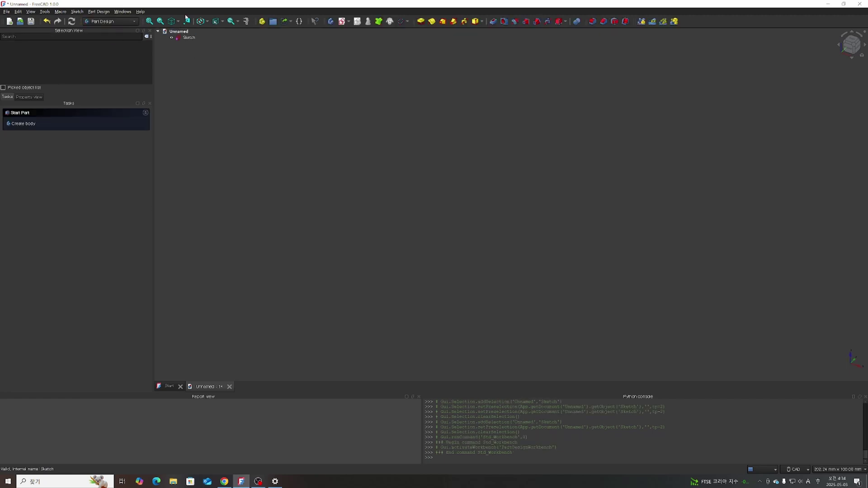
# Step: Add a Part container and create a Body inside it
pyautogui.click(262, 21)
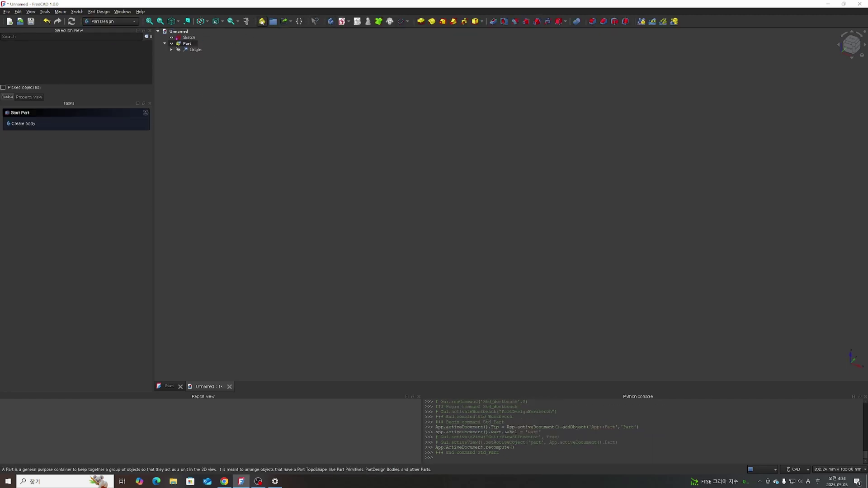
pyautogui.click(187, 44)
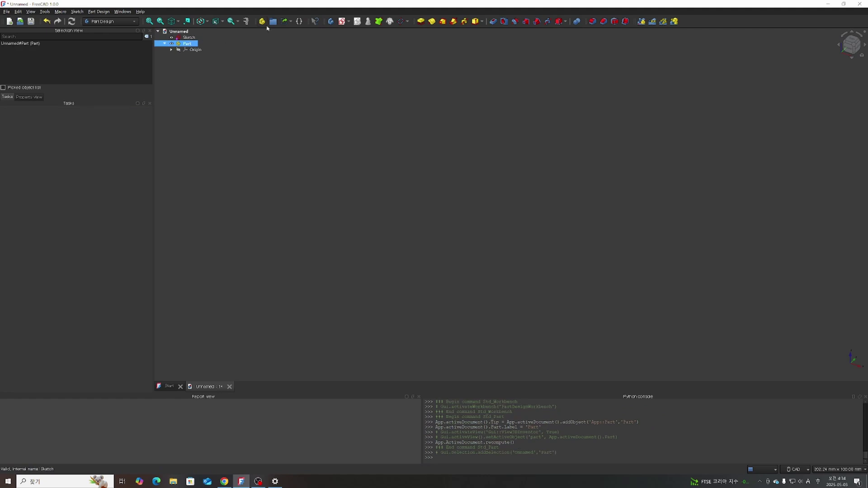
pyautogui.click(331, 22)
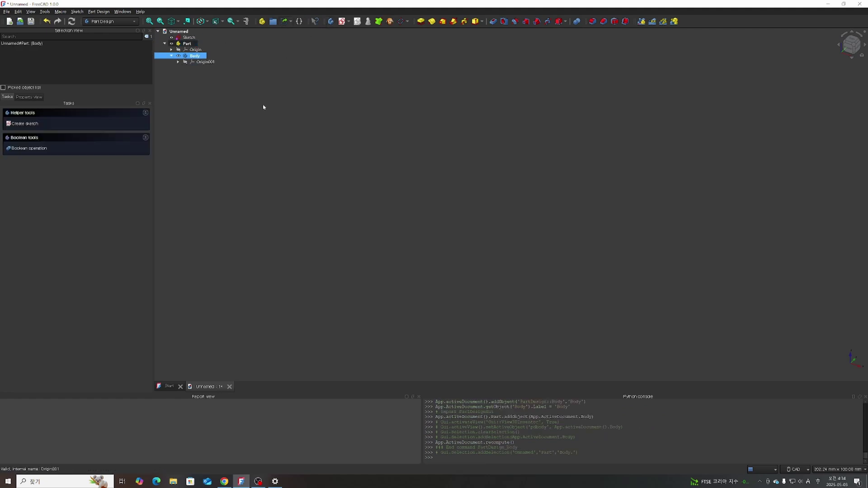
pyautogui.click(258, 115)
pyautogui.click(194, 56)
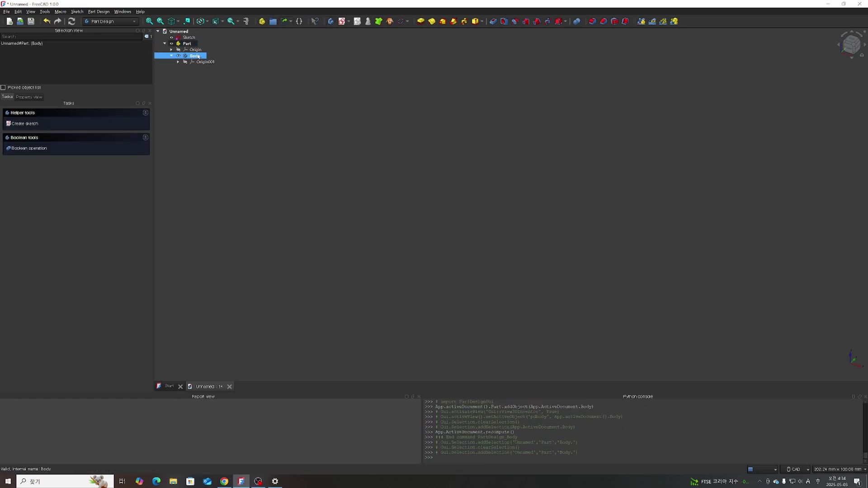
# Step: Attach a new sketch to a base plane in the Body, close it, and return to Sketcher
pyautogui.click(342, 22)
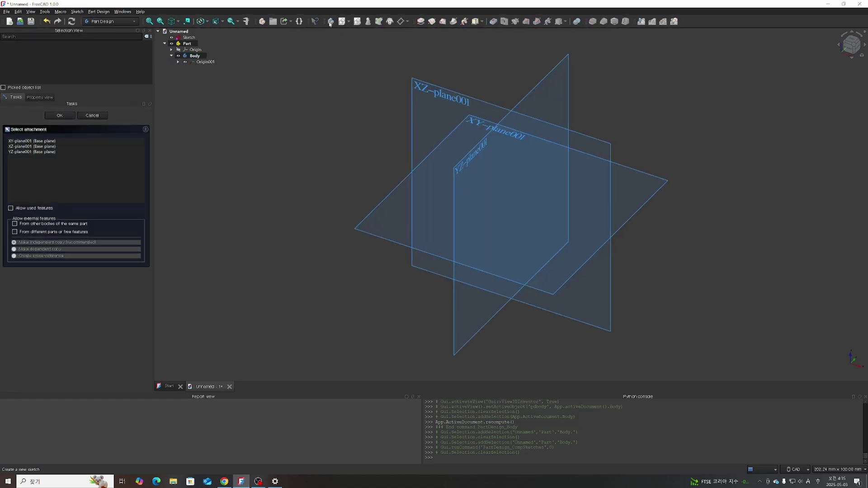
pyautogui.click(469, 121)
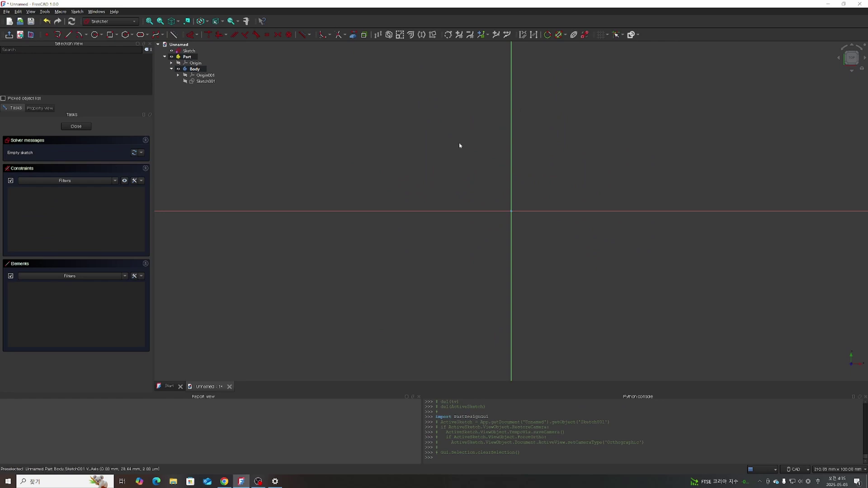
pyautogui.click(76, 126)
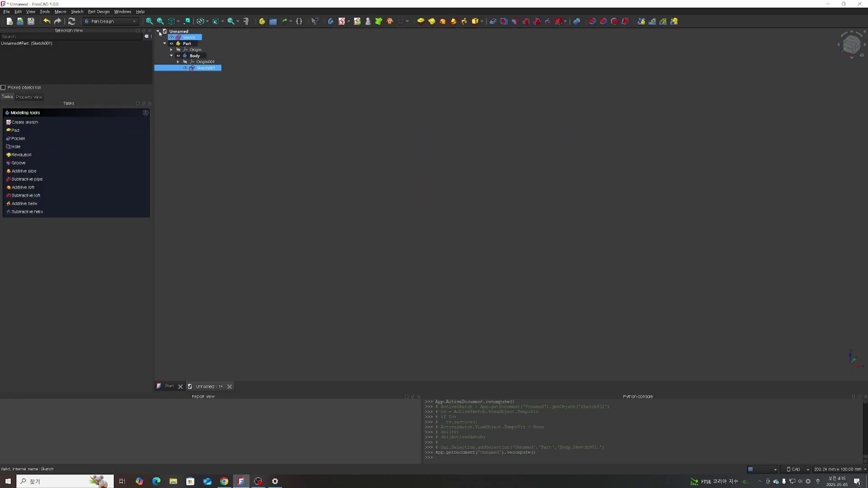
pyautogui.click(126, 21)
pyautogui.click(104, 112)
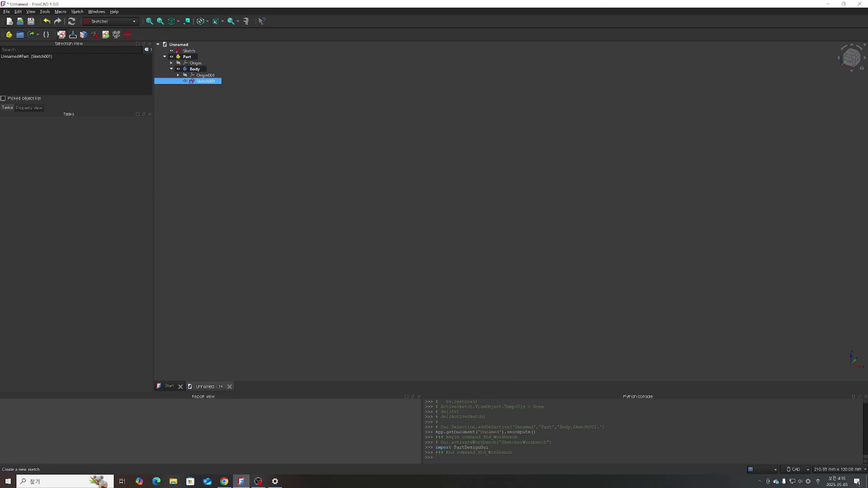
# Step: Delete the Body, the Part and the original Sketch from the model tree
pyautogui.click(194, 69)
pyautogui.rightClick(198, 68)
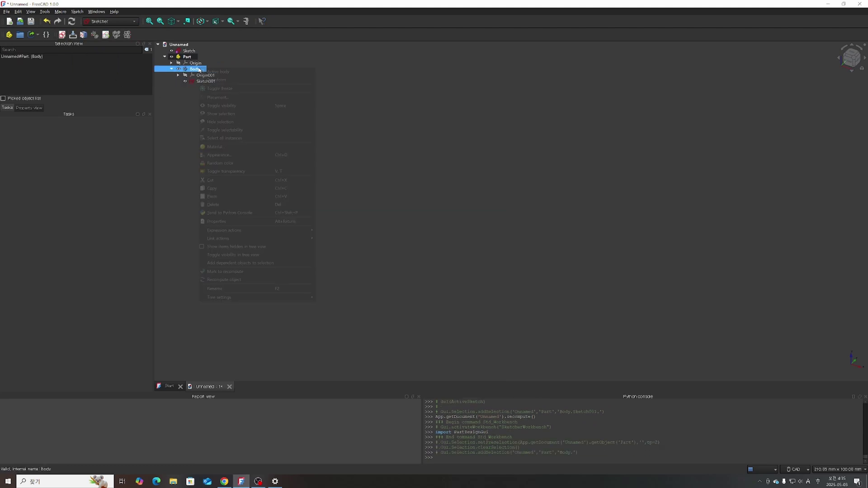
pyautogui.click(222, 204)
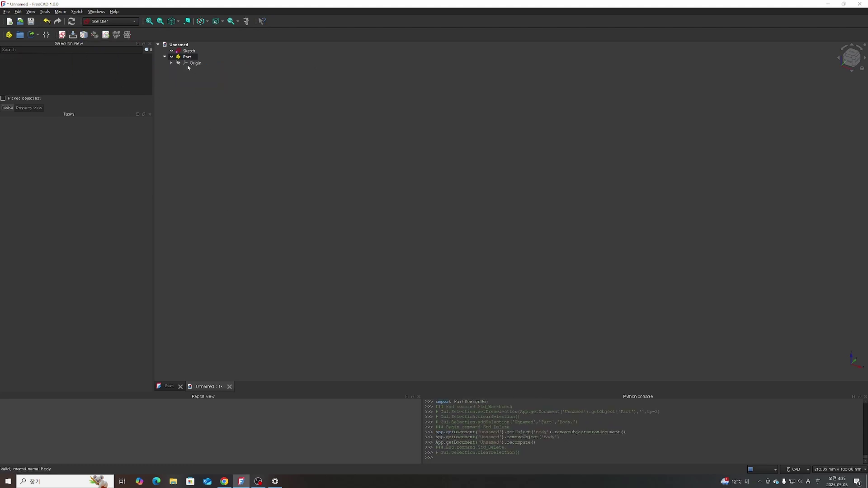
pyautogui.click(187, 57)
pyautogui.rightClick(186, 57)
pyautogui.click(202, 190)
pyautogui.click(188, 51)
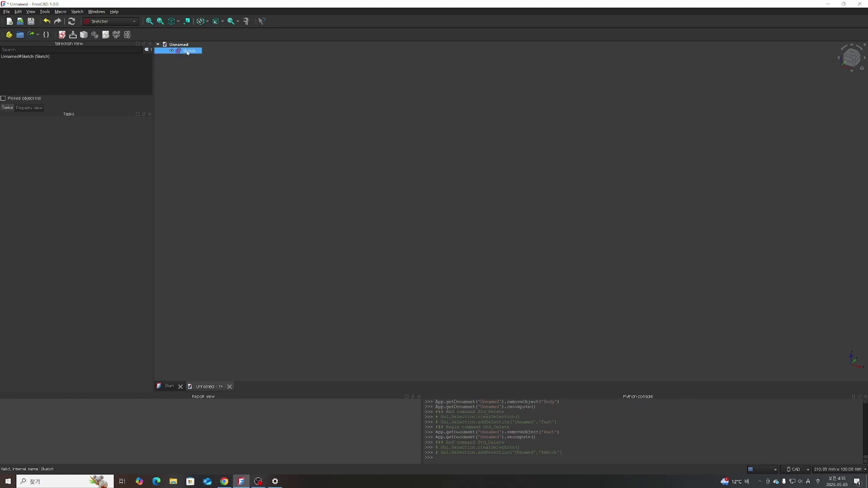
pyautogui.rightClick(187, 50)
pyautogui.click(207, 187)
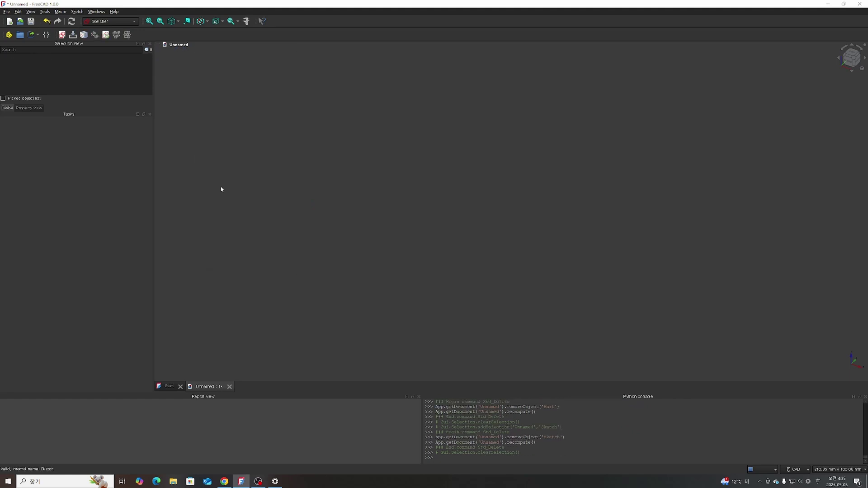
pyautogui.click(110, 21)
pyautogui.click(219, 94)
pyautogui.click(110, 21)
pyautogui.click(110, 22)
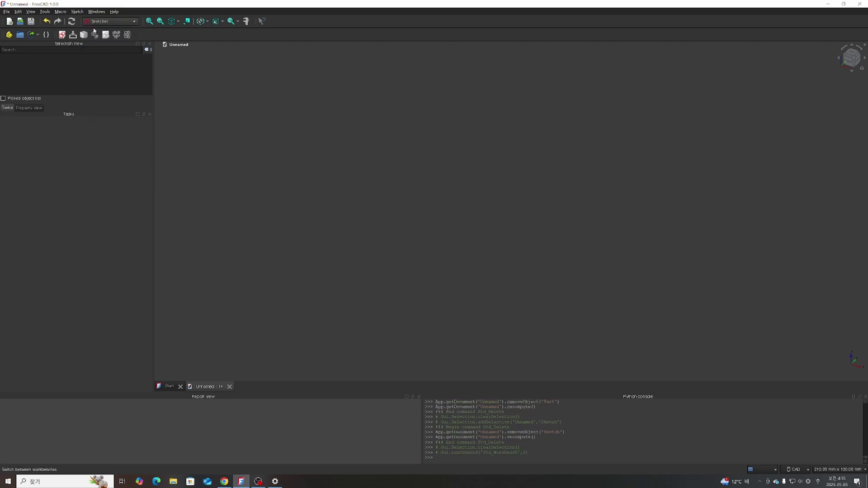
pyautogui.click(62, 35)
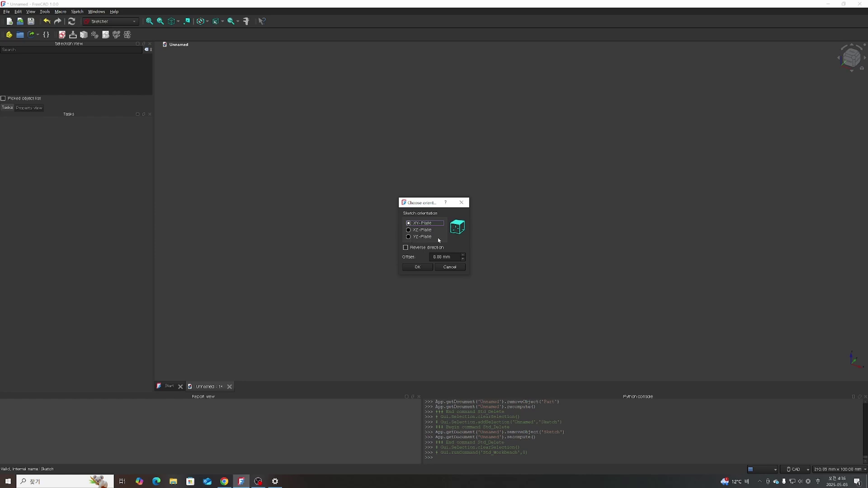
pyautogui.press('Down')
pyautogui.press('Down')
pyautogui.click(421, 223)
pyautogui.click(420, 230)
pyautogui.click(421, 237)
pyautogui.click(422, 223)
pyautogui.press('Escape')
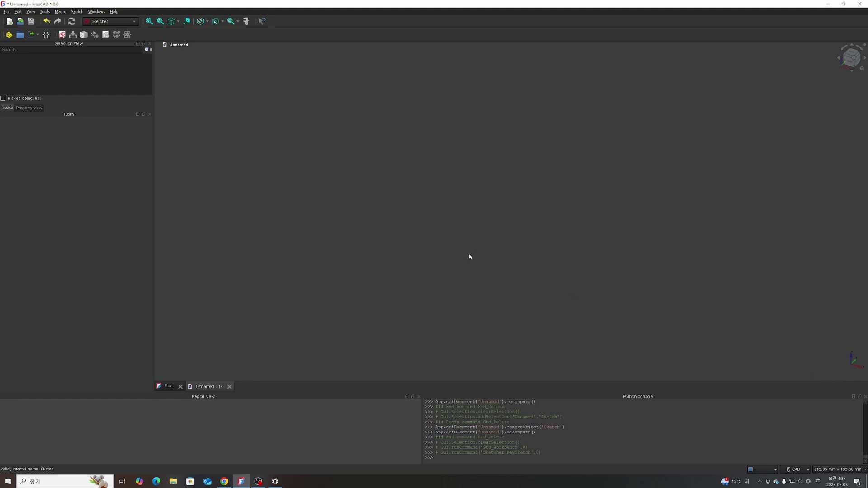
pyautogui.click(21, 13)
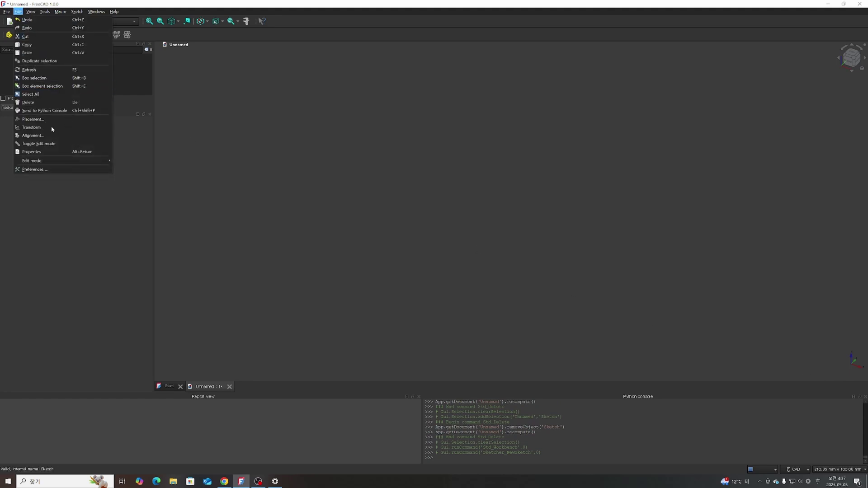
# Step: In Display > 3D View preferences, set the axis letter colour to white
pyautogui.click(74, 169)
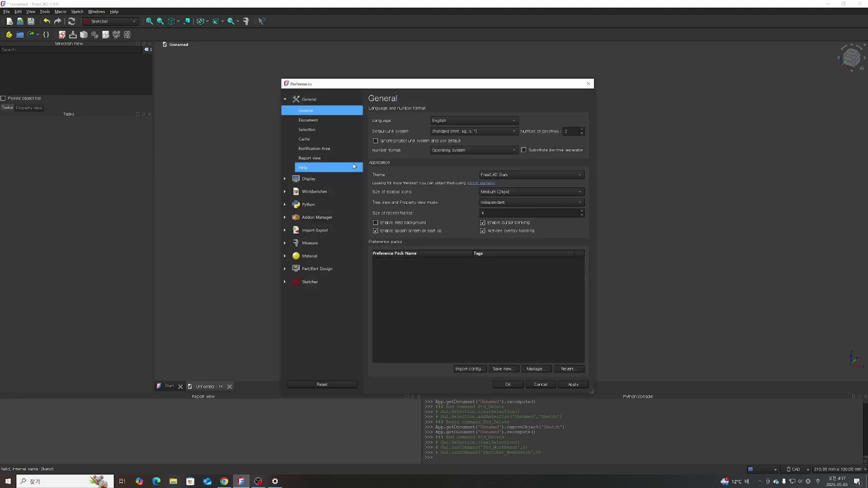
pyautogui.click(284, 179)
pyautogui.click(311, 200)
pyautogui.click(306, 123)
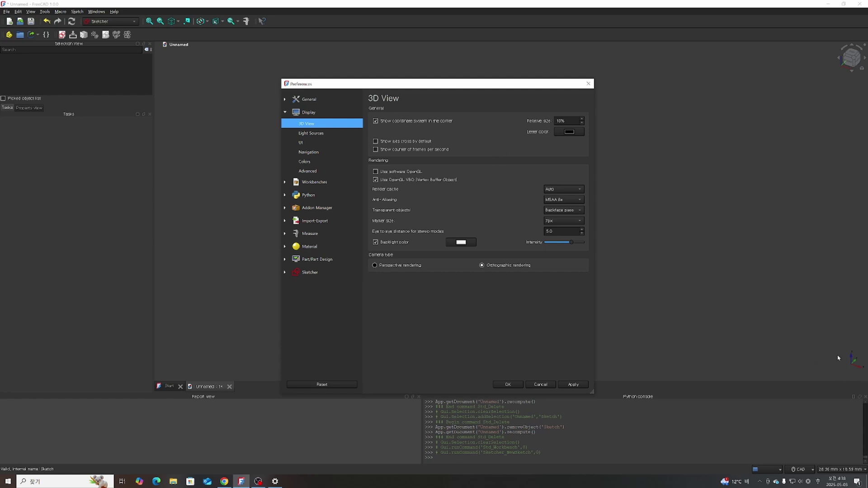
pyautogui.click(568, 132)
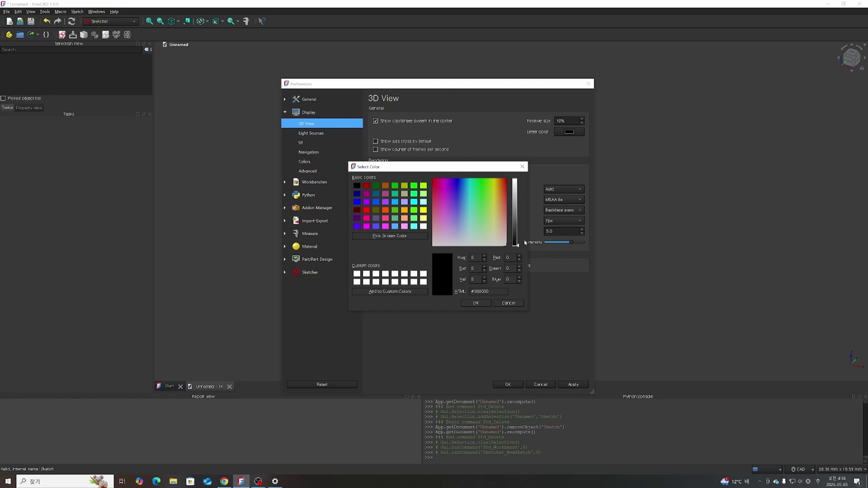
pyautogui.click(425, 228)
pyautogui.click(475, 303)
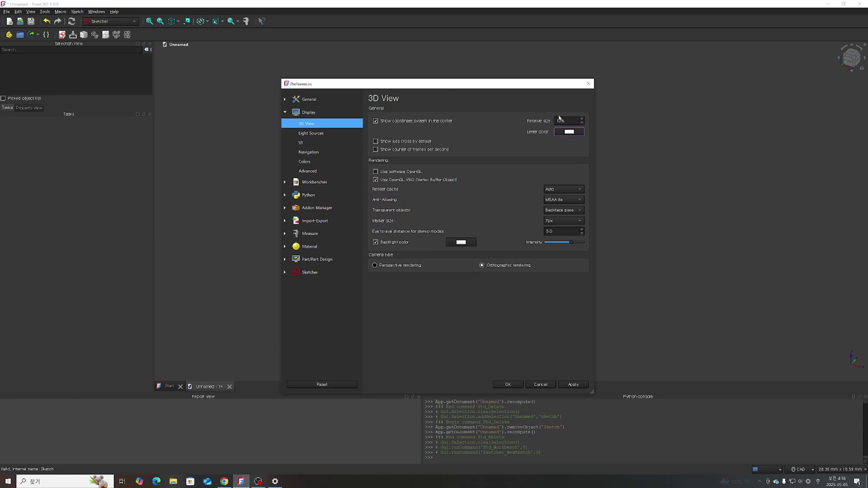
# Step: Set the axis indicator relative size to 20%, apply it and close Preferences
pyautogui.doubleClick(561, 120)
pyautogui.write('2')
pyautogui.click(574, 384)
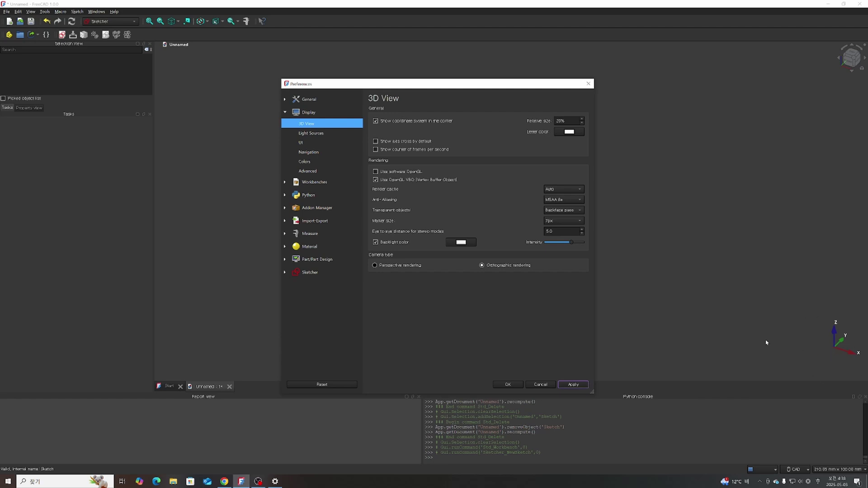
pyautogui.click(508, 384)
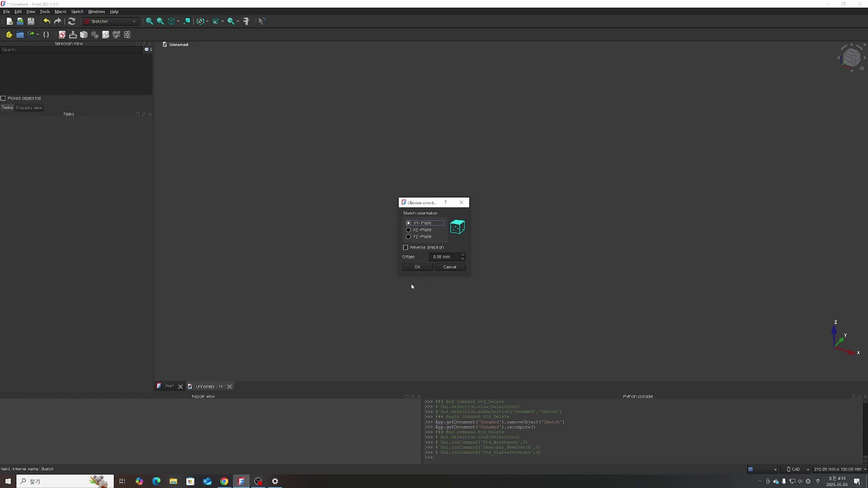
# Step: Confirm the XY plane for the new sketch and zoom the view around its axes
pyautogui.click(420, 267)
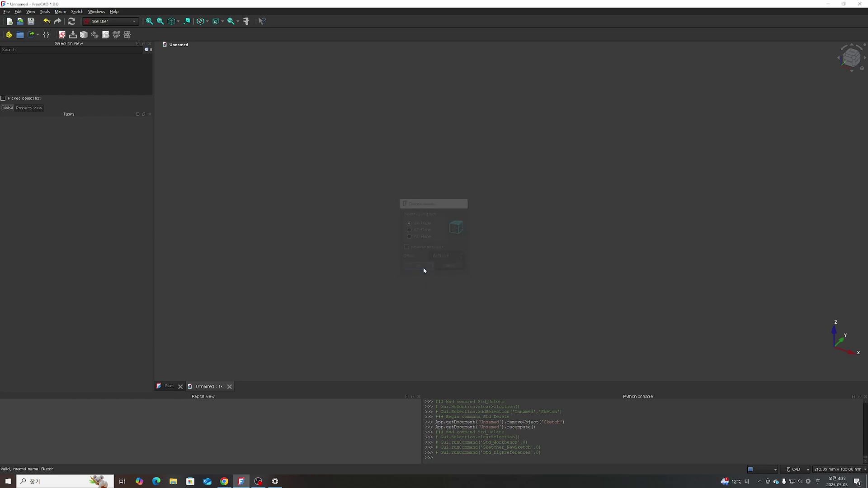
pyautogui.scroll(-3, 472, 261)
pyautogui.scroll(-3, 473, 260)
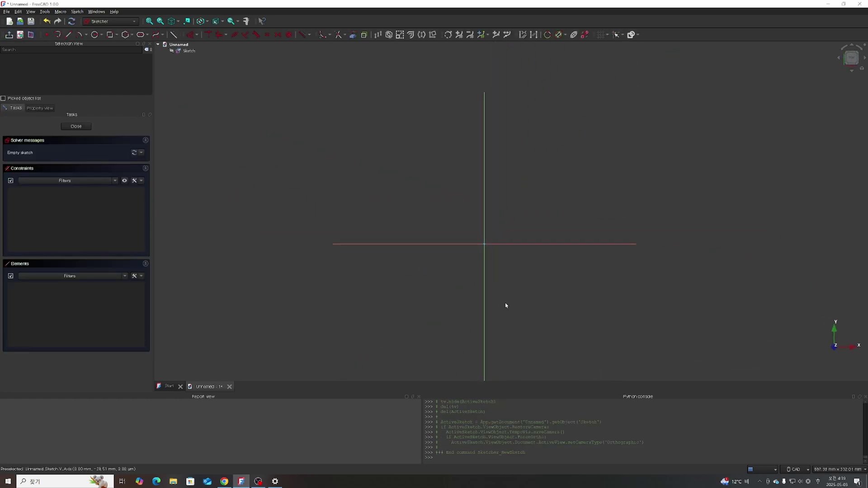
pyautogui.scroll(3, 506, 304)
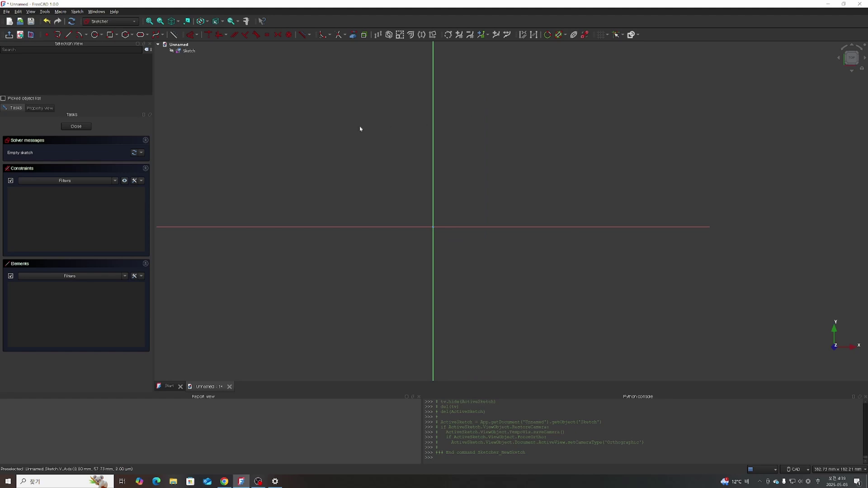
pyautogui.scroll(-2, 524, 209)
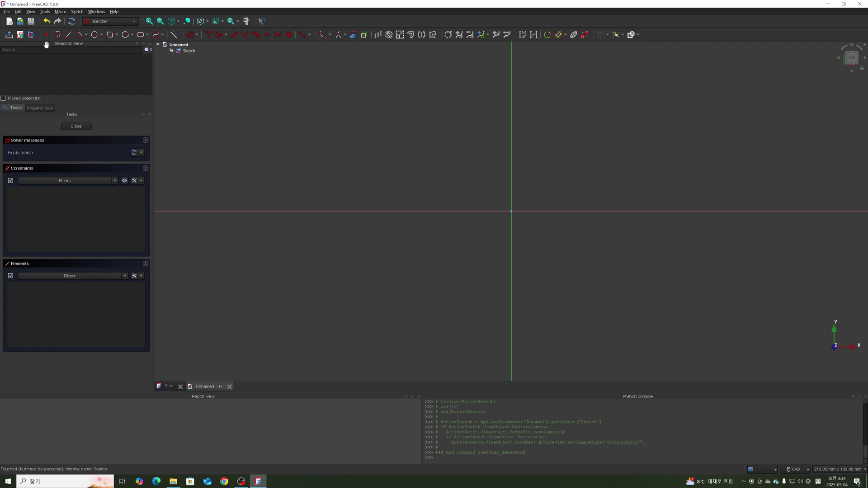
# Step: Draw a 30 mm diameter circle up-left of the origin and nudge it slightly
pyautogui.click(140, 34)
pyautogui.click(94, 38)
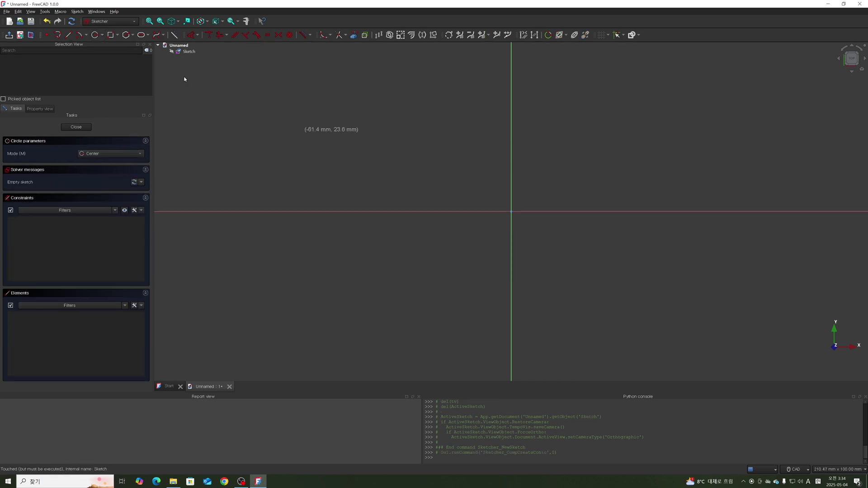
pyautogui.click(382, 127)
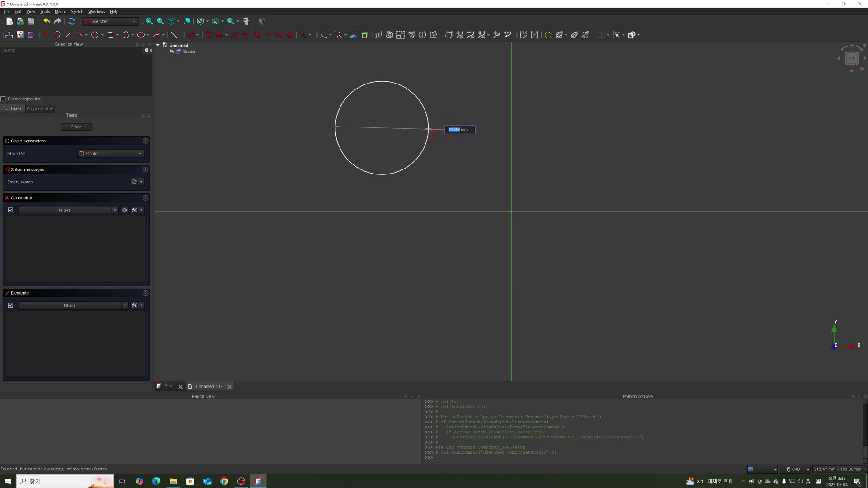
pyautogui.write('30')
pyautogui.press('Return')
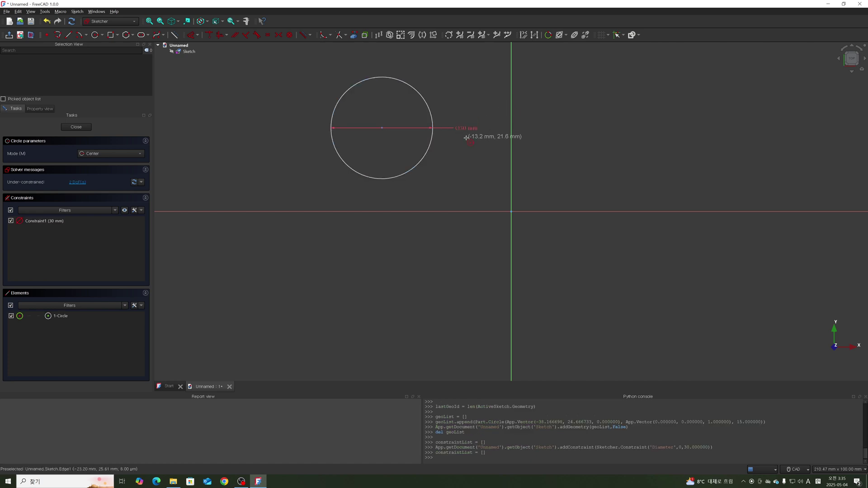
pyautogui.press('Escape')
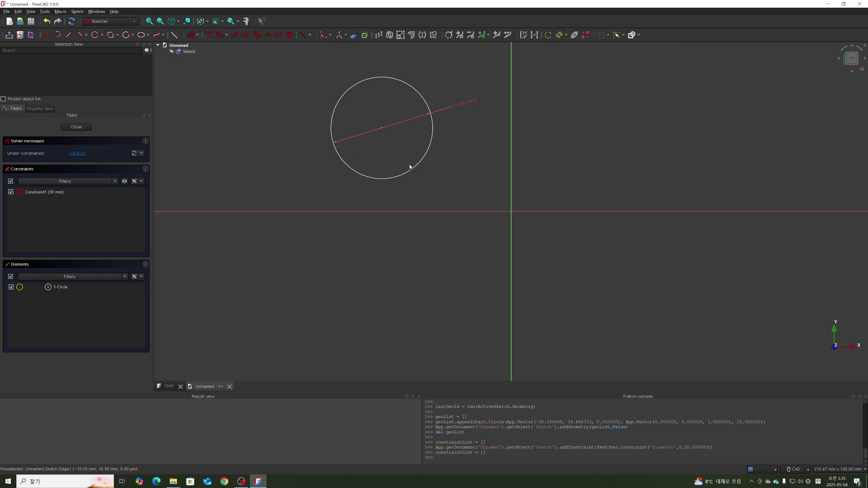
pyautogui.moveTo(416, 169)
pyautogui.mouseDown()
pyautogui.moveTo(456, 181)
pyautogui.moveTo(438, 114)
pyautogui.mouseUp()
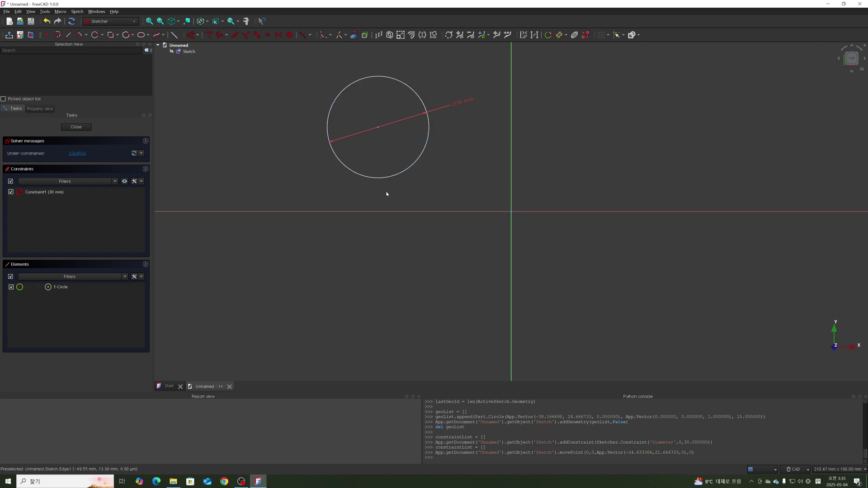
# Step: Drag the 30 mm circle nearer the vertical axis, keeping it above the horizontal axis
pyautogui.click(511, 211)
pyautogui.click(489, 244)
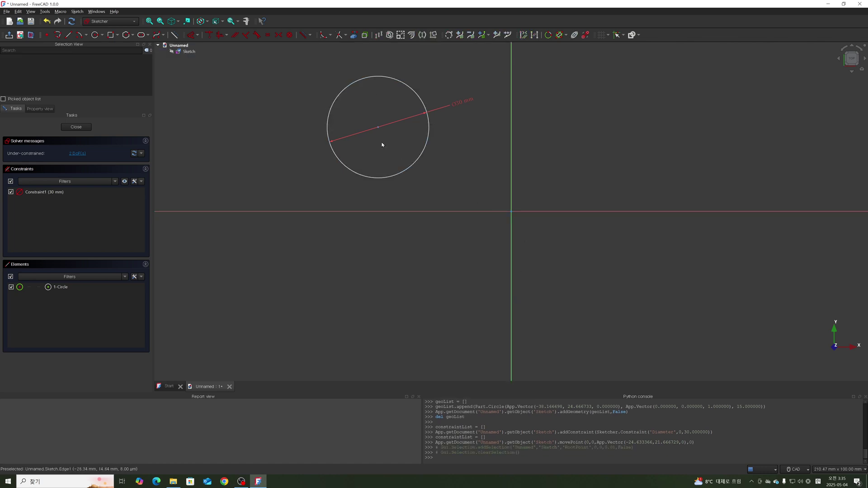
pyautogui.moveTo(379, 130)
pyautogui.mouseDown()
pyautogui.moveTo(594, 149)
pyautogui.moveTo(393, 209)
pyautogui.moveTo(566, 122)
pyautogui.moveTo(670, 260)
pyautogui.moveTo(412, 276)
pyautogui.moveTo(489, 128)
pyautogui.moveTo(613, 139)
pyautogui.moveTo(451, 160)
pyautogui.mouseUp()
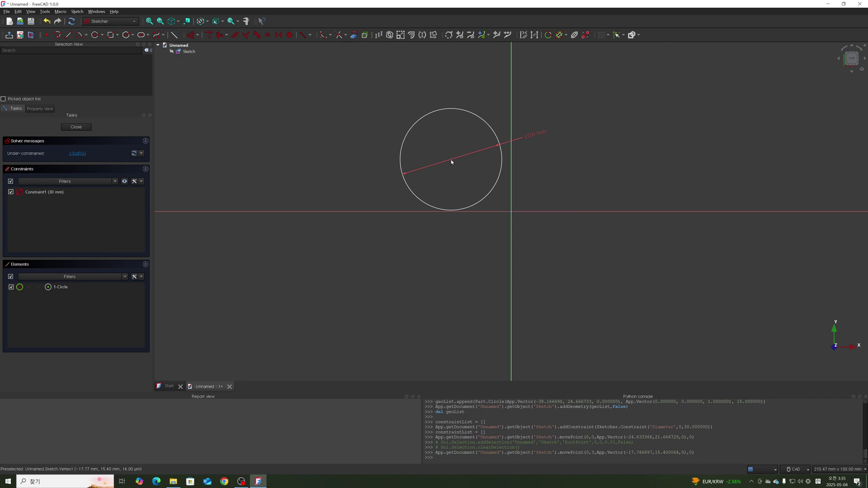
pyautogui.moveTo(451, 159); pyautogui.dragTo(420, 126)
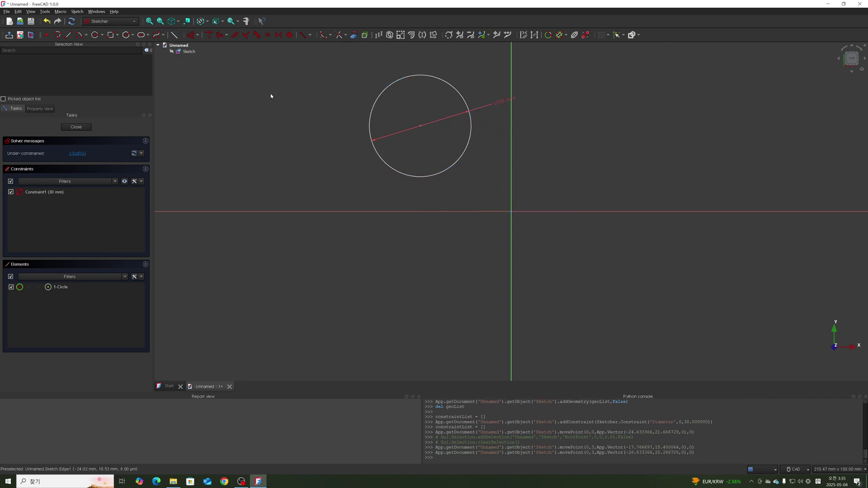
pyautogui.click(197, 35)
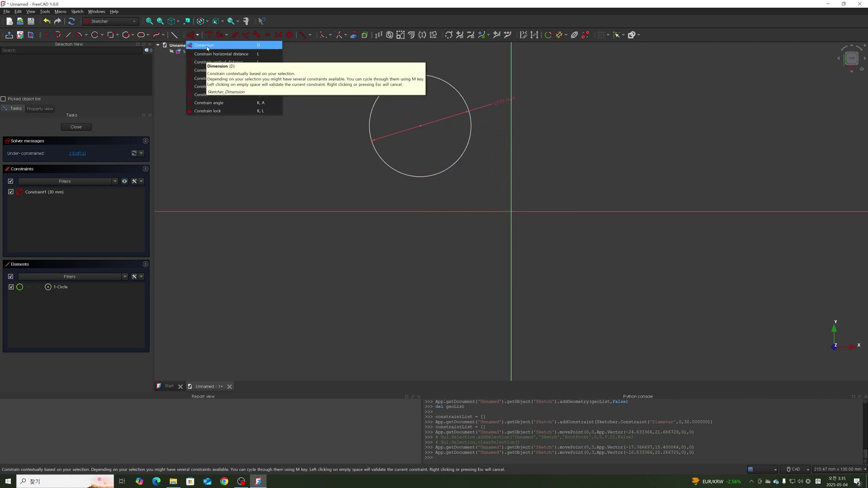
# Step: Dimension the circle centre 30 mm vertically and 30 mm horizontally from the origin
pyautogui.click(208, 46)
pyautogui.click(419, 125)
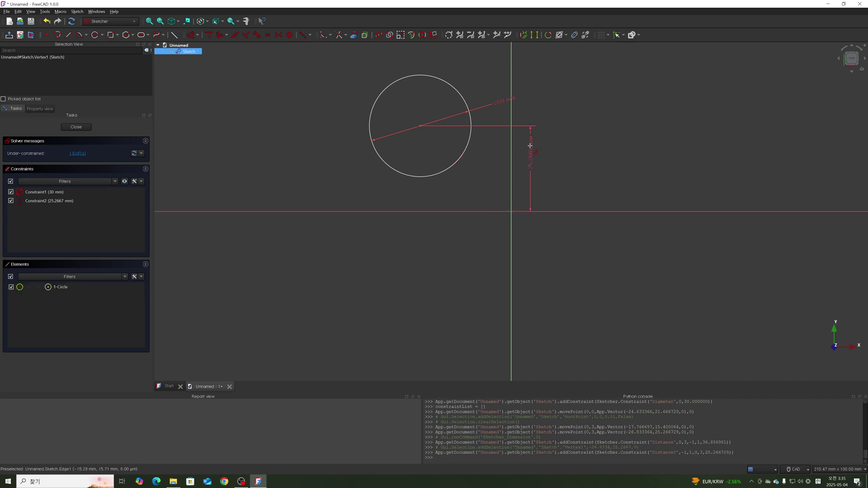
pyautogui.click(554, 166)
pyautogui.write('30')
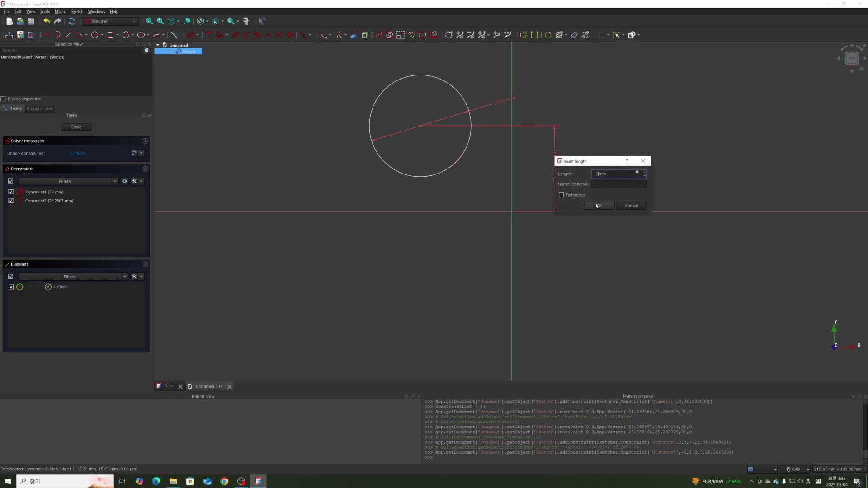
pyautogui.press('Return')
pyautogui.click(513, 165)
pyautogui.click(419, 109)
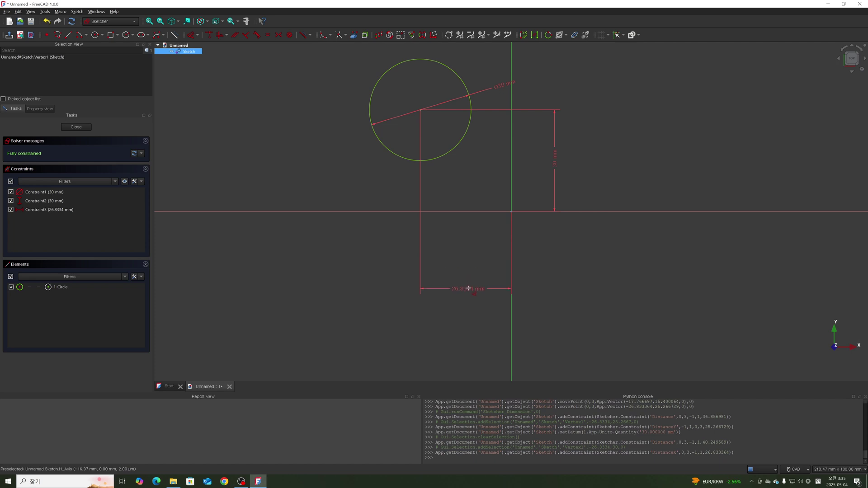
pyautogui.click(552, 174)
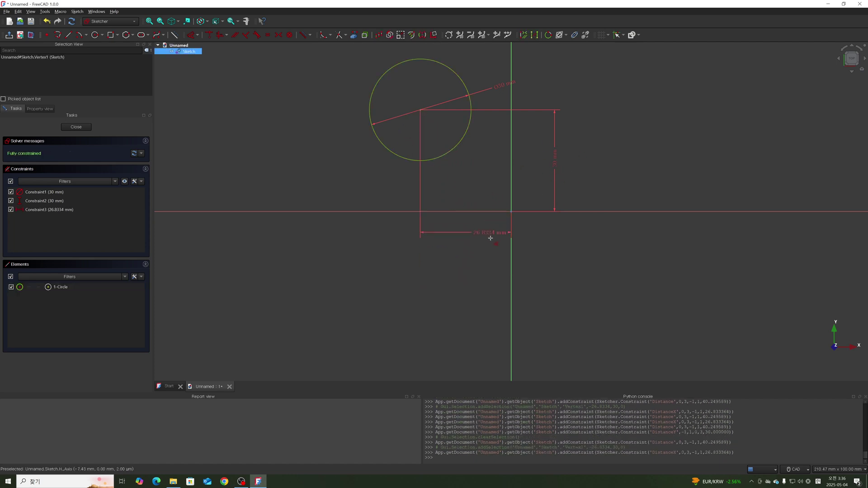
pyautogui.click(469, 260)
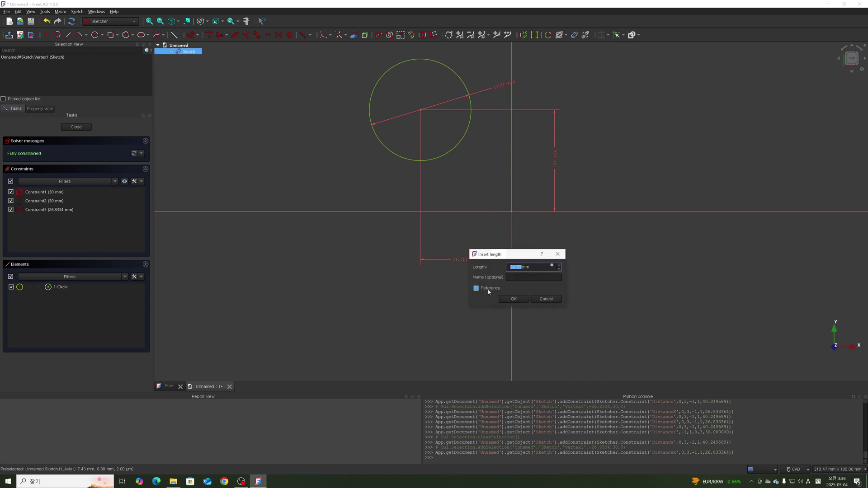
pyautogui.write('30')
pyautogui.press('Return')
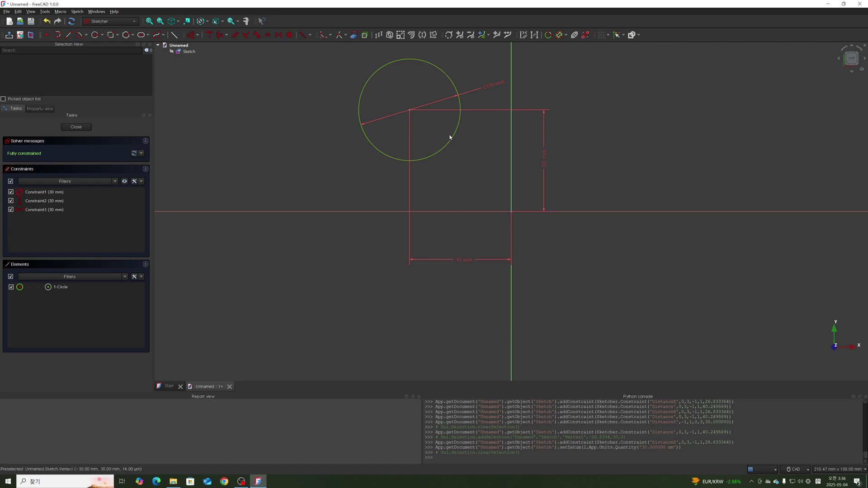
pyautogui.moveTo(449, 136)
pyautogui.mouseDown()
pyautogui.moveTo(465, 150)
pyautogui.moveTo(448, 150)
pyautogui.mouseUp()
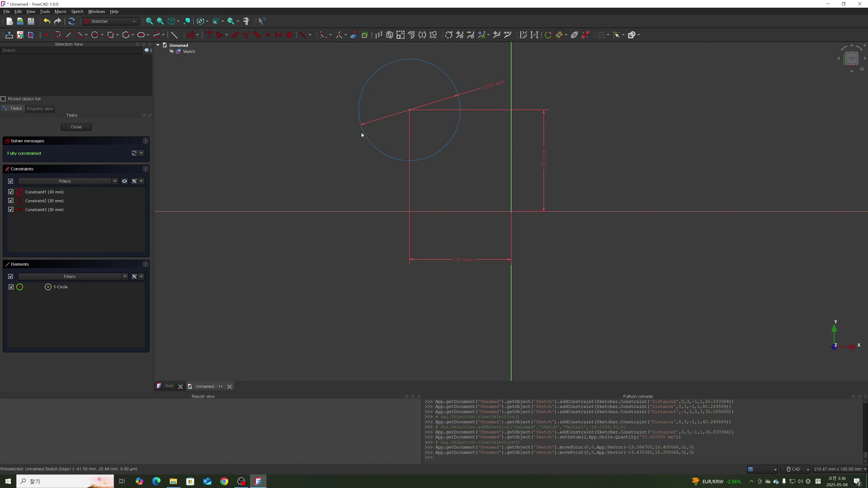
pyautogui.moveTo(409, 111); pyautogui.dragTo(509, 258)
pyautogui.moveTo(460, 117); pyautogui.dragTo(468, 155)
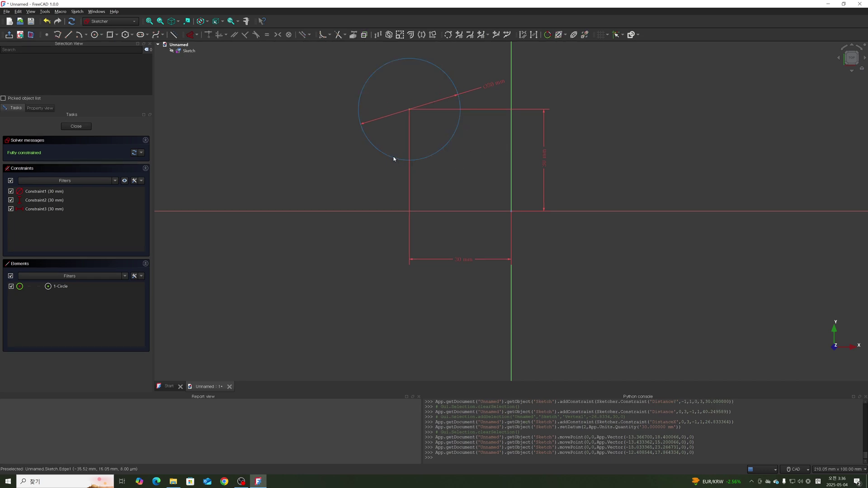
pyautogui.moveTo(393, 159); pyautogui.dragTo(384, 174)
pyautogui.moveTo(364, 83); pyautogui.dragTo(355, 96)
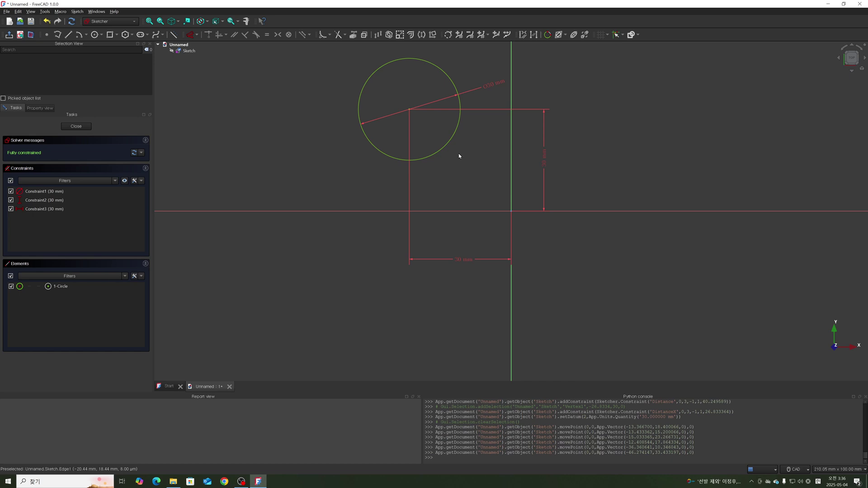
pyautogui.click(450, 144)
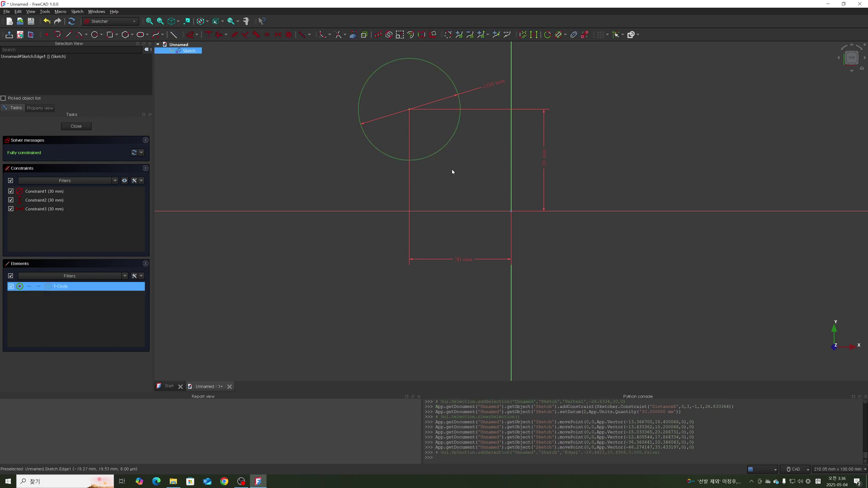
pyautogui.click(476, 206)
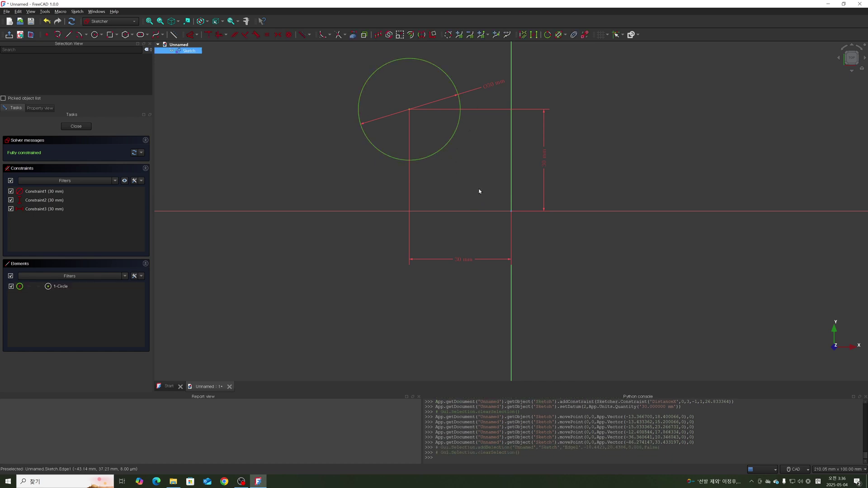
pyautogui.click(390, 157)
pyautogui.click(359, 183)
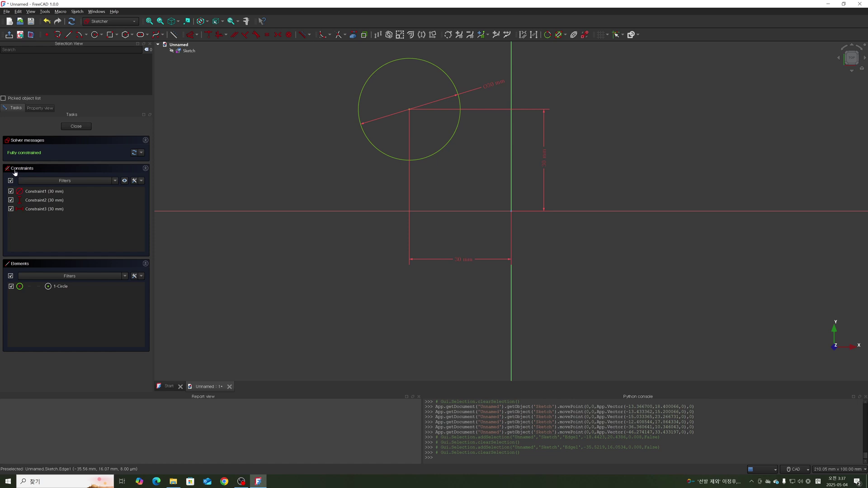
pyautogui.click(46, 190)
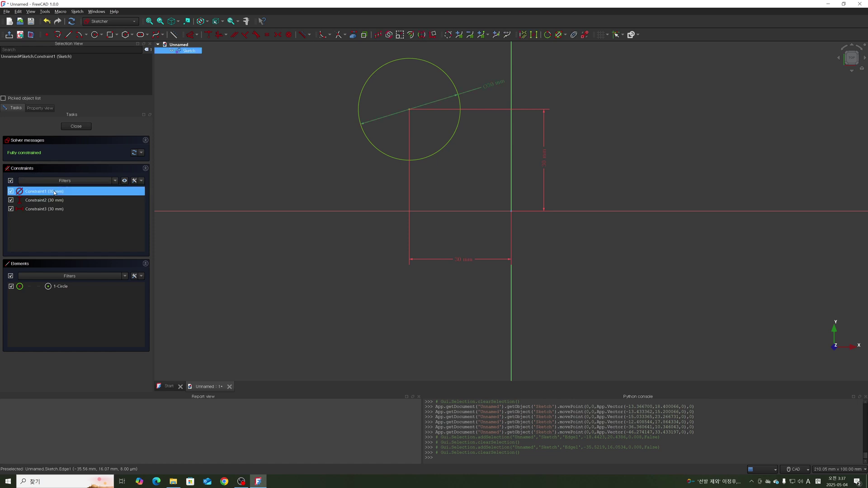
pyautogui.click(57, 200)
pyautogui.click(55, 209)
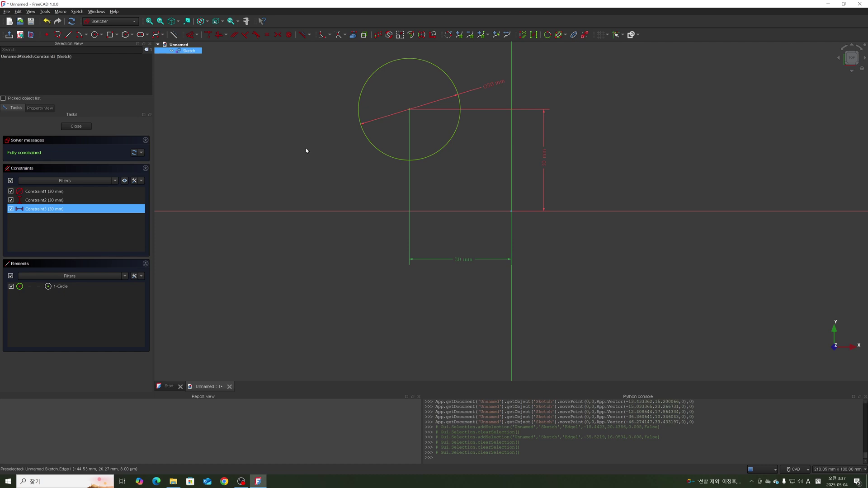
pyautogui.click(156, 188)
pyautogui.click(55, 192)
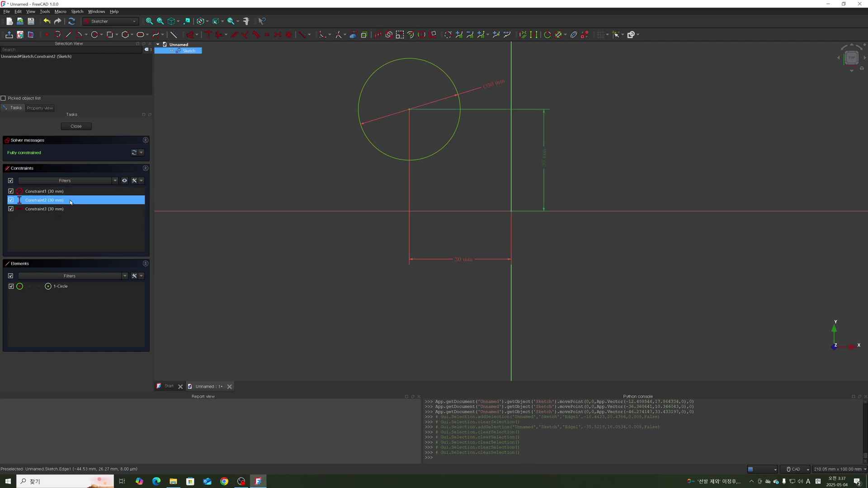
pyautogui.click(67, 209)
pyautogui.click(70, 191)
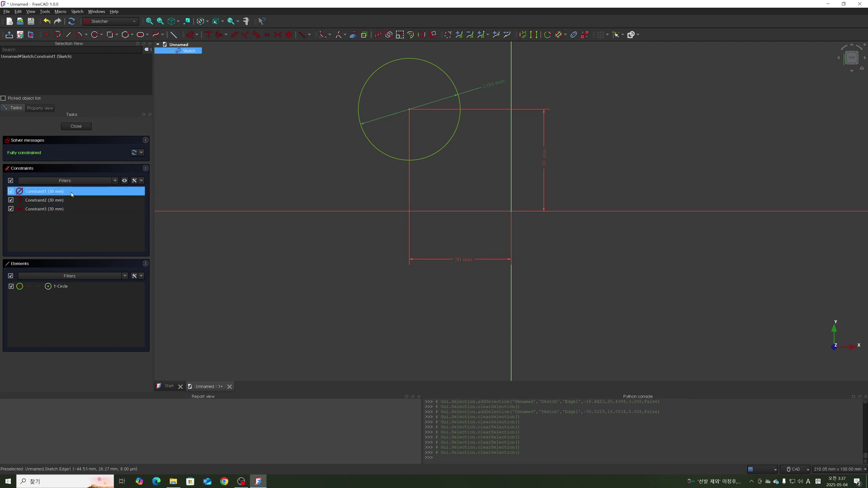
pyautogui.click(161, 268)
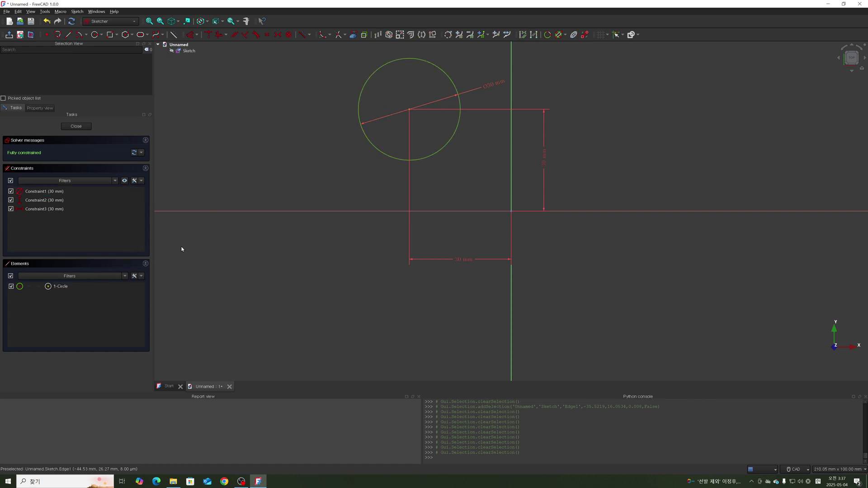
pyautogui.click(106, 288)
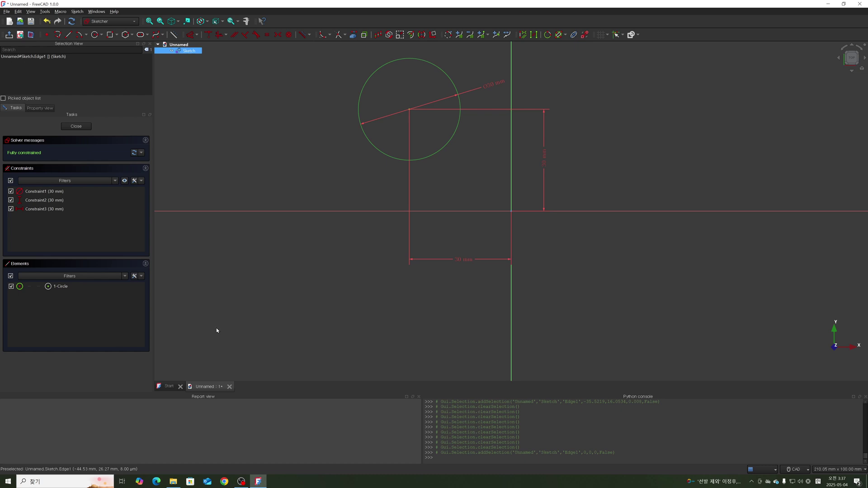
pyautogui.click(232, 322)
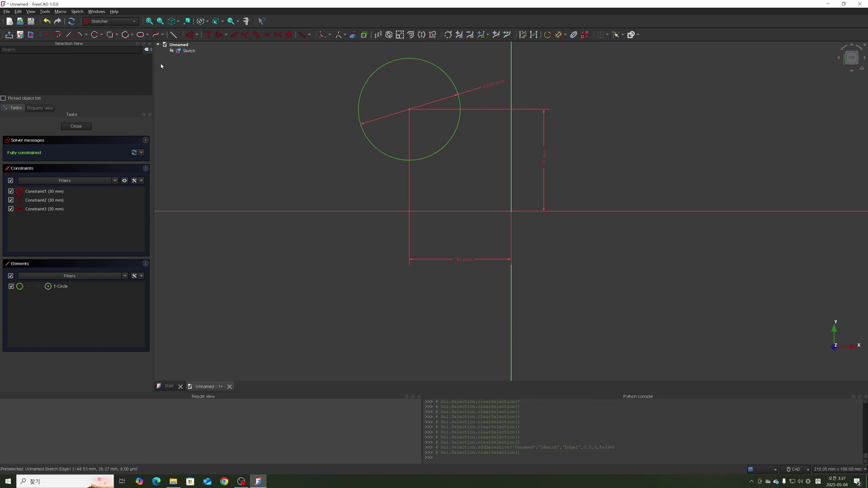
# Step: Draw a centered rectangle to the right of the circle, above the horizontal axis
pyautogui.click(116, 35)
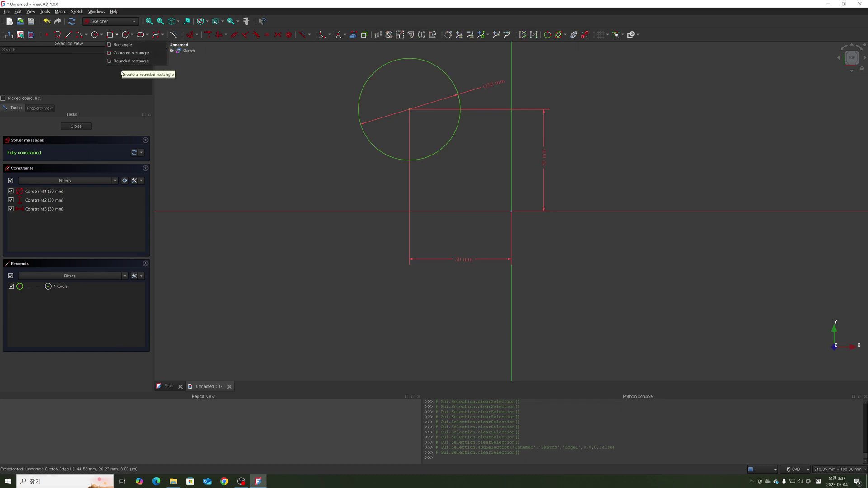
pyautogui.click(218, 81)
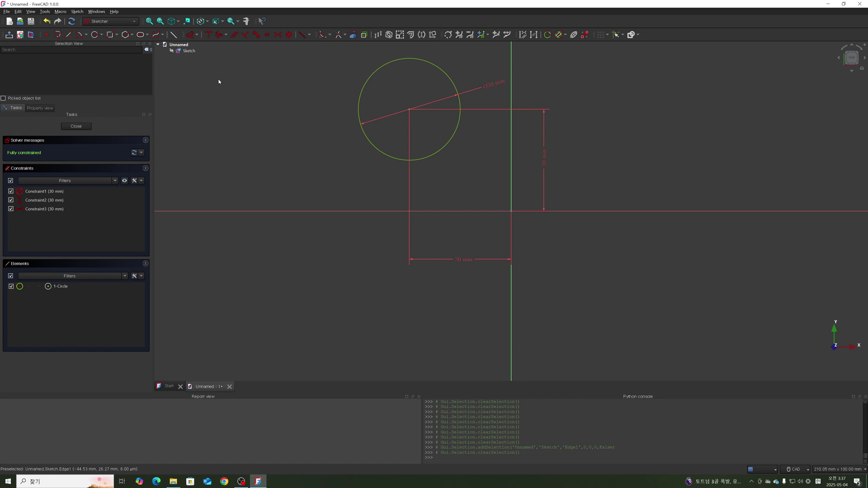
pyautogui.click(117, 37)
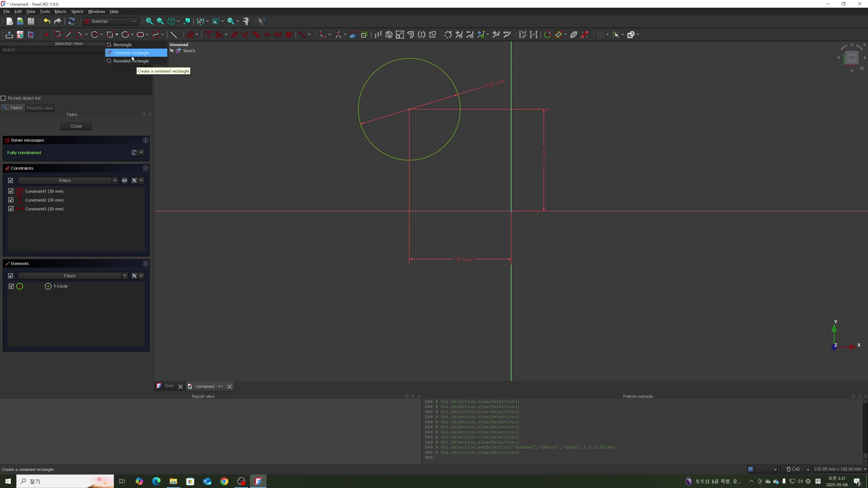
pyautogui.click(132, 54)
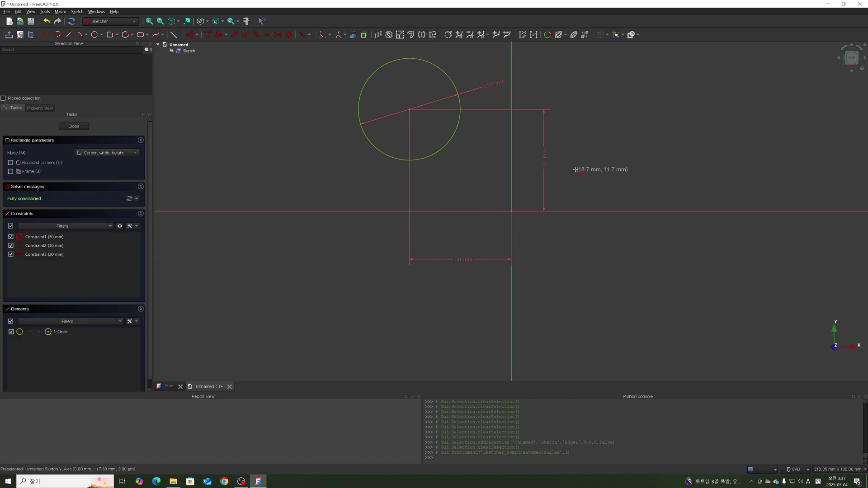
pyautogui.click(613, 140)
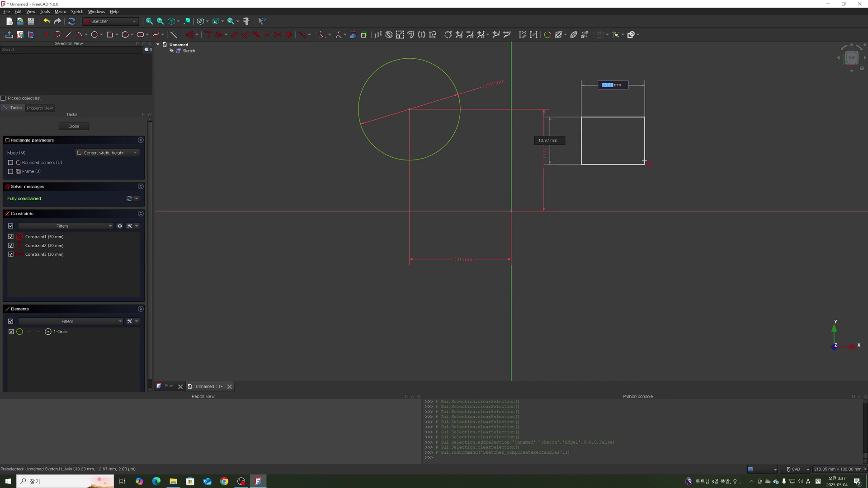
pyautogui.click(658, 181)
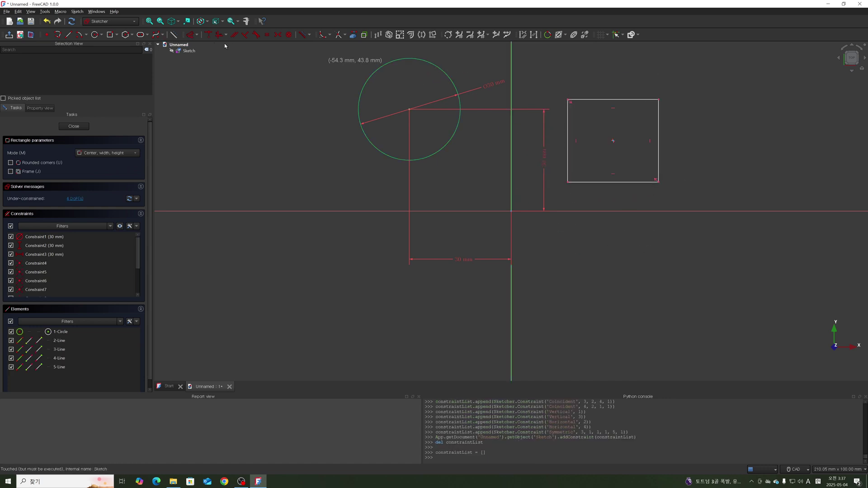
pyautogui.press('d')
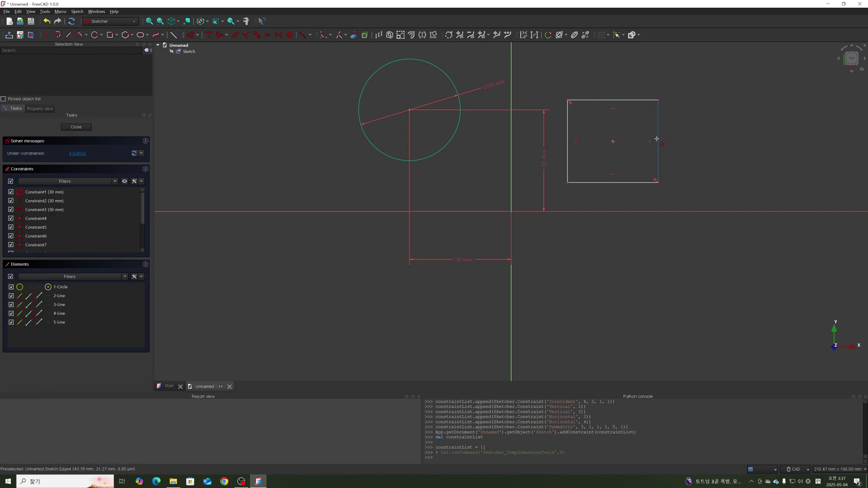
# Step: Dimension the rectangle's right edge to 20 mm and its top edge to 30 mm
pyautogui.click(198, 35)
pyautogui.click(208, 46)
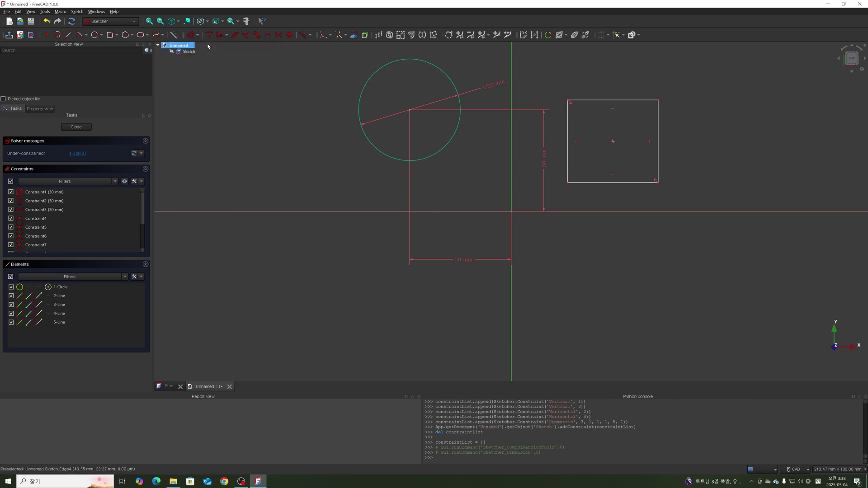
pyautogui.click(660, 132)
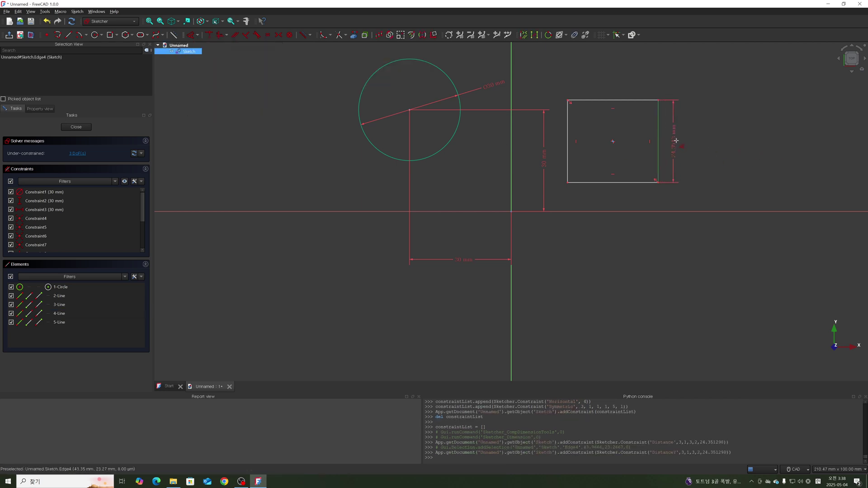
pyautogui.click(684, 136)
pyautogui.write('0')
pyautogui.press('Return')
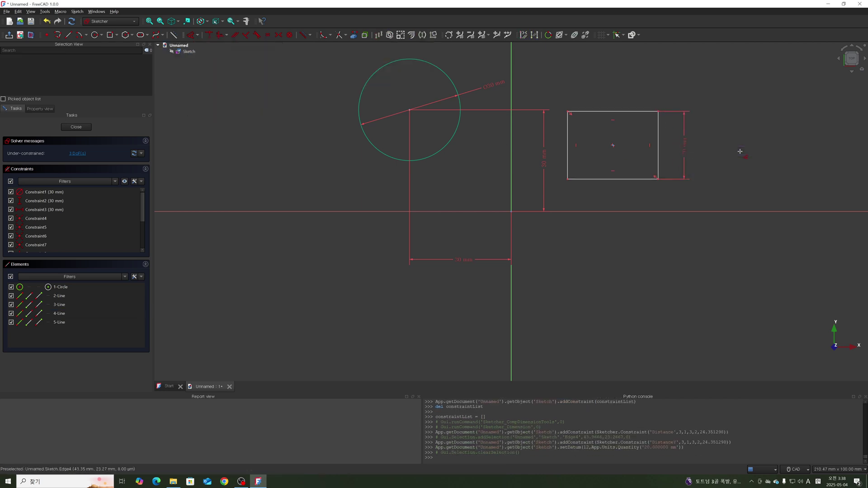
pyautogui.click(635, 112)
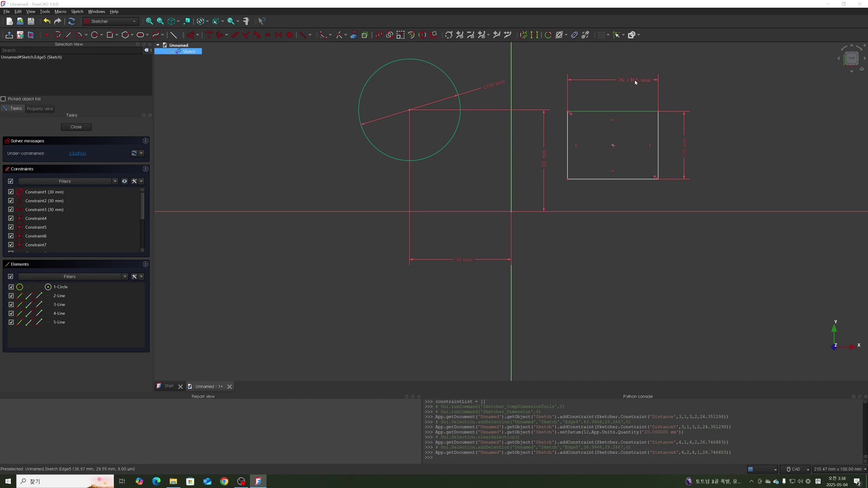
pyautogui.click(635, 80)
pyautogui.write('30')
pyautogui.press('Return')
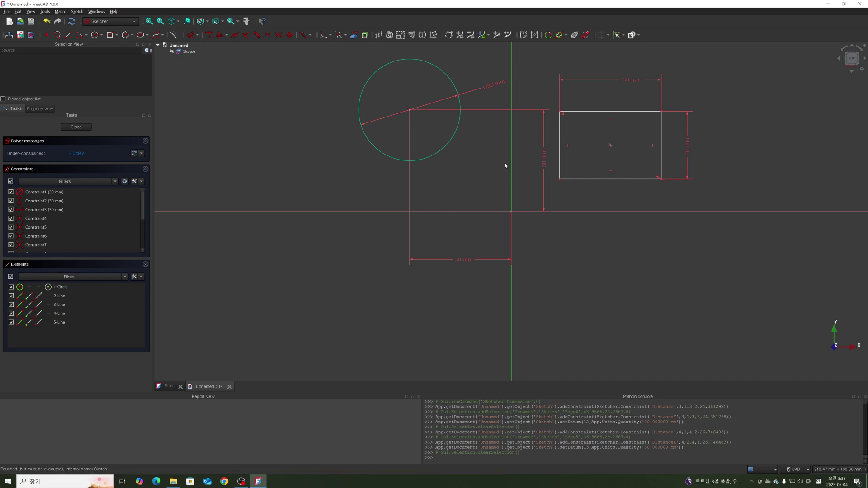
pyautogui.click(610, 148)
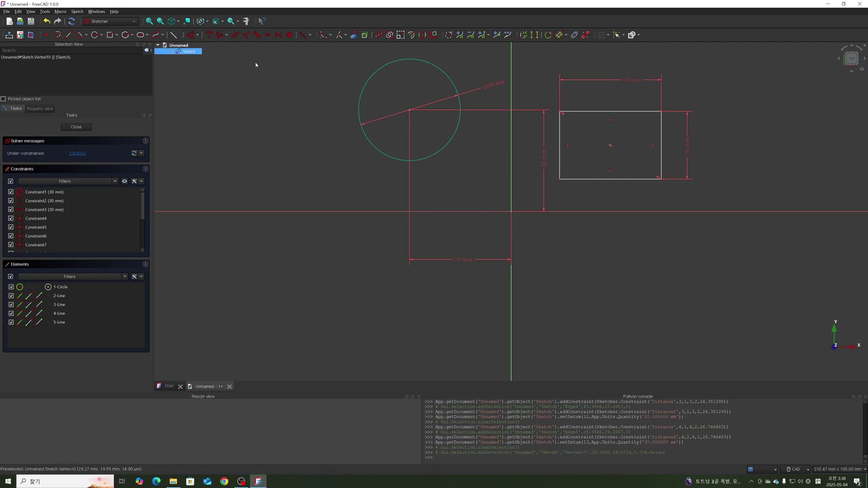
# Step: Lock the rectangle's centre point and move both lock dimensions clear of the rectangle
pyautogui.click(197, 36)
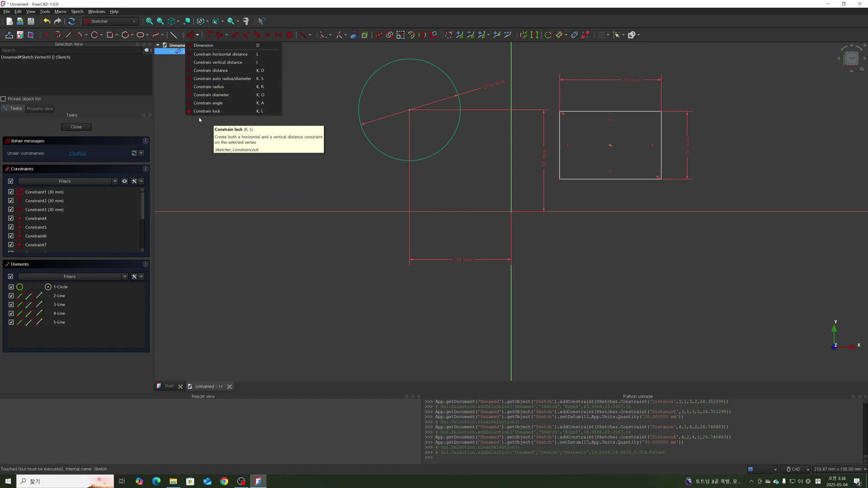
pyautogui.click(199, 113)
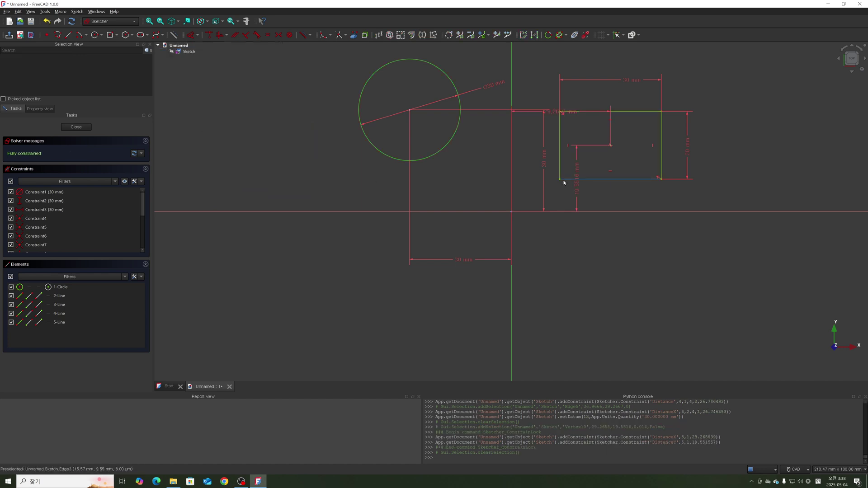
pyautogui.moveTo(579, 179); pyautogui.dragTo(717, 181)
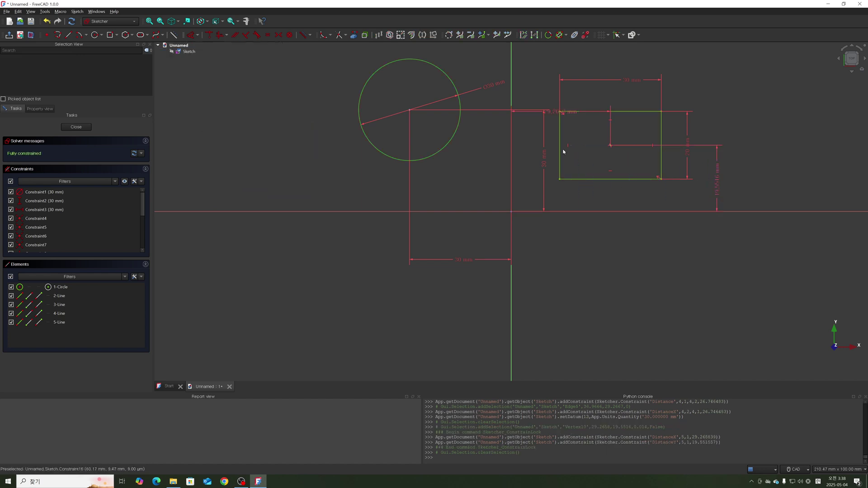
pyautogui.moveTo(552, 113); pyautogui.dragTo(551, 62)
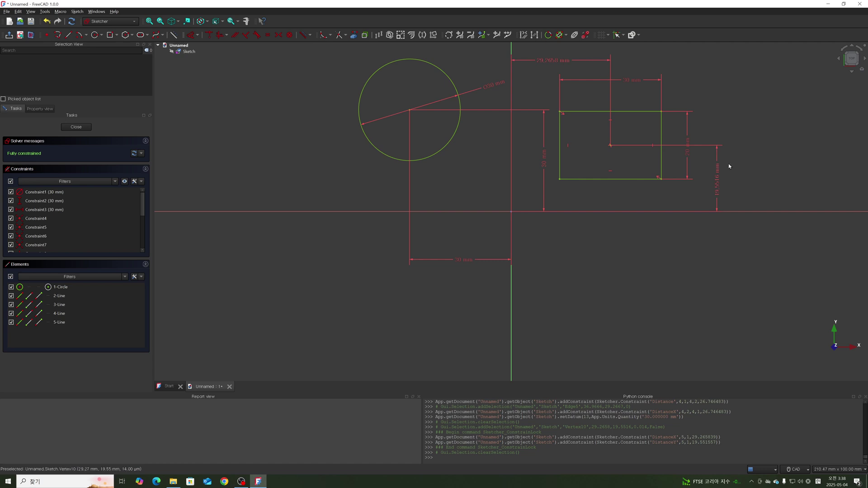
# Step: Set the centre's vertical distance to 50 mm and horizontal distance to 30 mm, tidying the labels
pyautogui.doubleClick(719, 188)
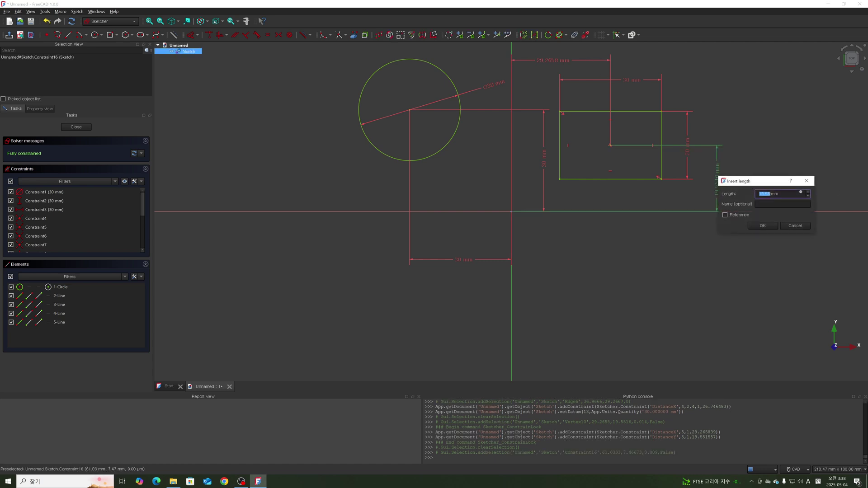
pyautogui.write('50')
pyautogui.press('Return')
pyautogui.scroll(-2, 742, 209)
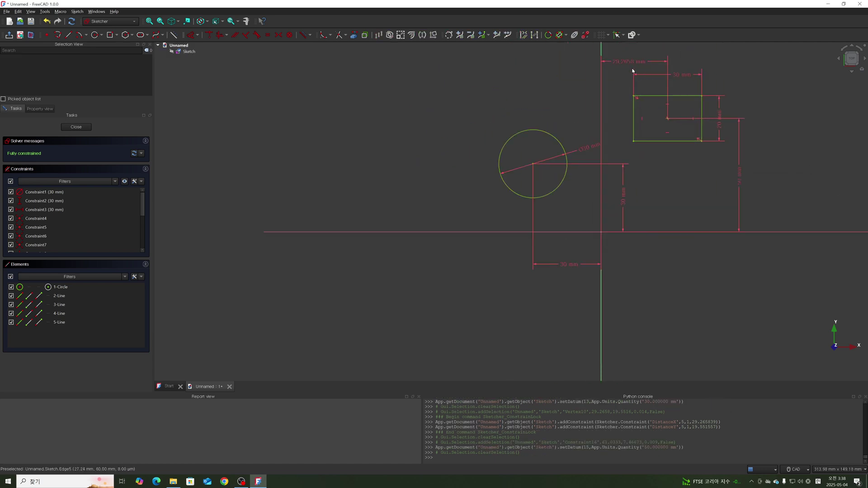
pyautogui.doubleClick(630, 63)
pyautogui.write('30')
pyautogui.press('Return')
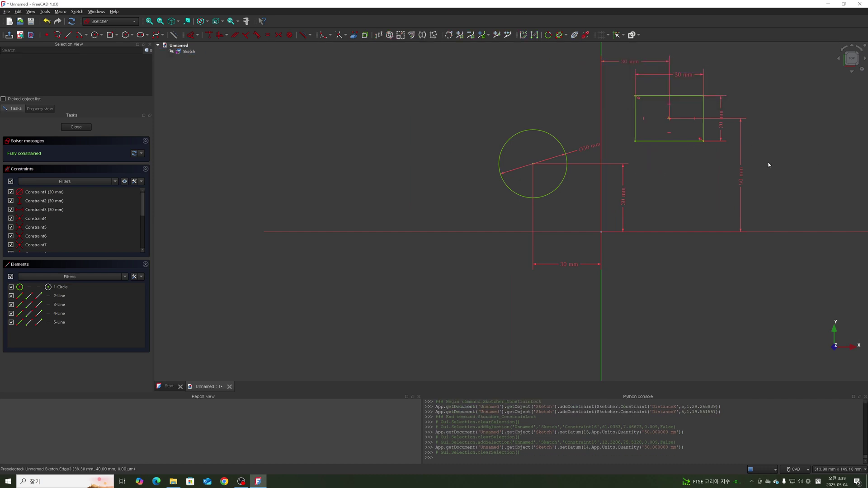
pyautogui.moveTo(656, 166); pyautogui.dragTo(618, 208, button='middle')
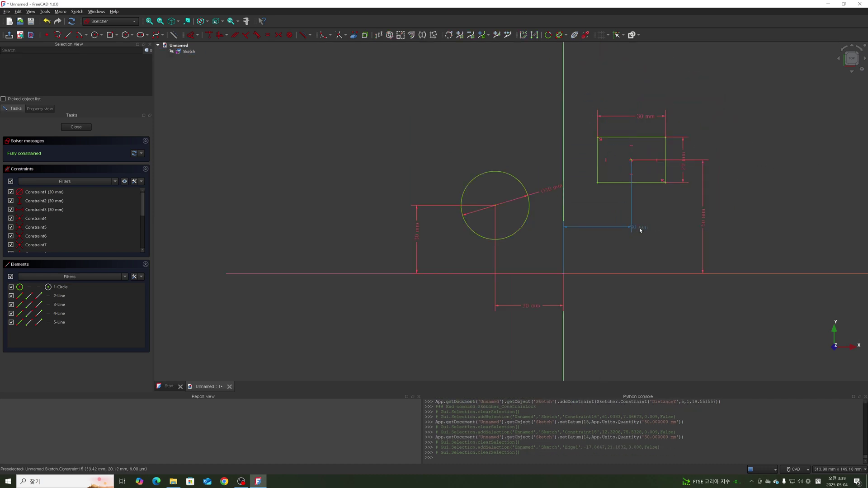
pyautogui.moveTo(639, 227); pyautogui.dragTo(594, 90)
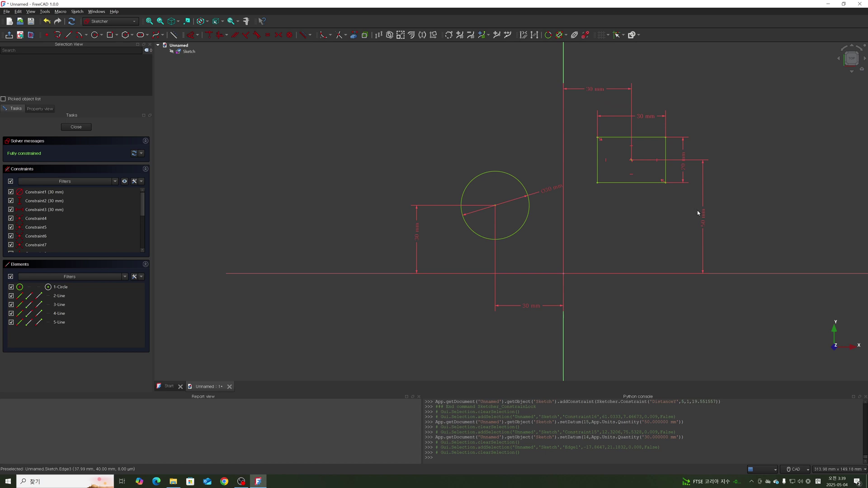
pyautogui.moveTo(698, 213); pyautogui.dragTo(739, 213)
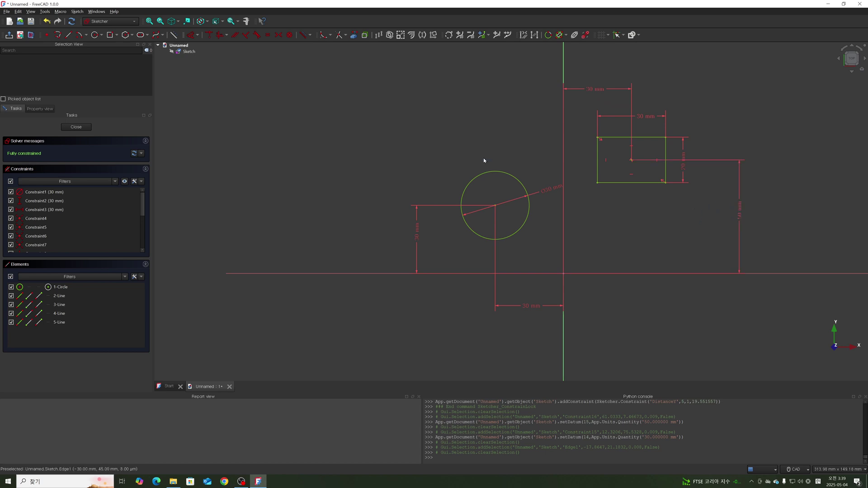
pyautogui.scroll(-2, 480, 153)
# Step: Turn on the sketch grid and check its auto spacing of 10 mm
pyautogui.scroll(1, 481, 154)
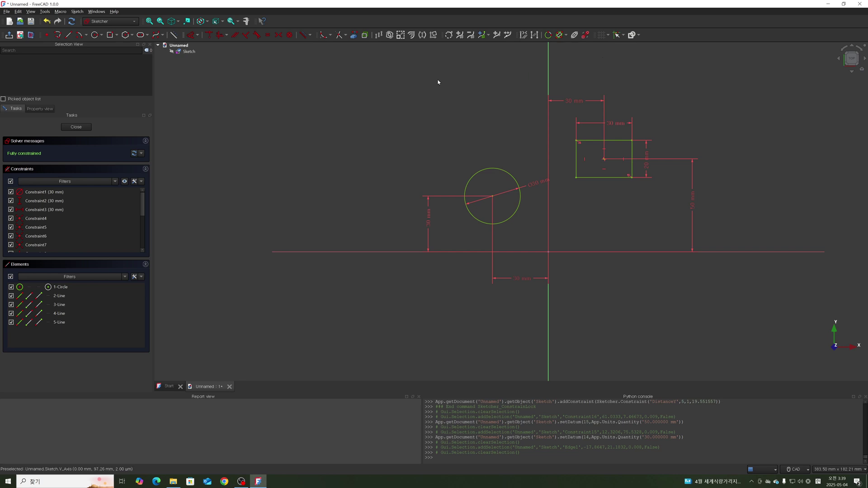
pyautogui.click(602, 35)
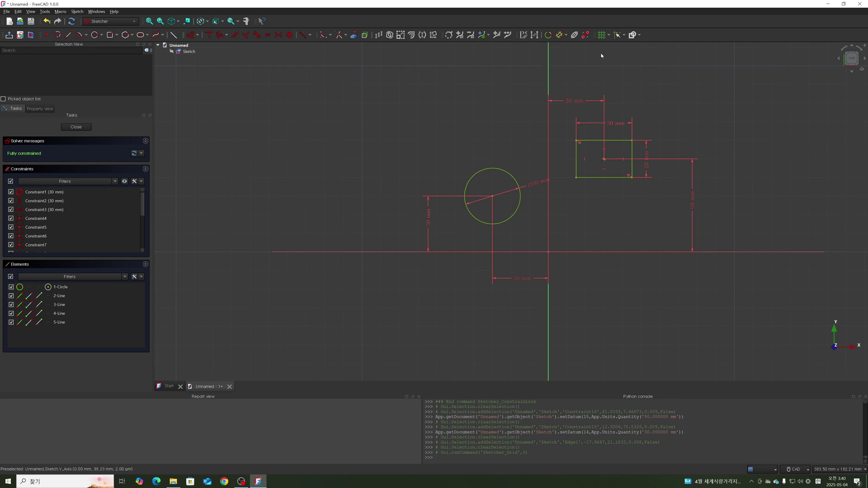
pyautogui.click(609, 35)
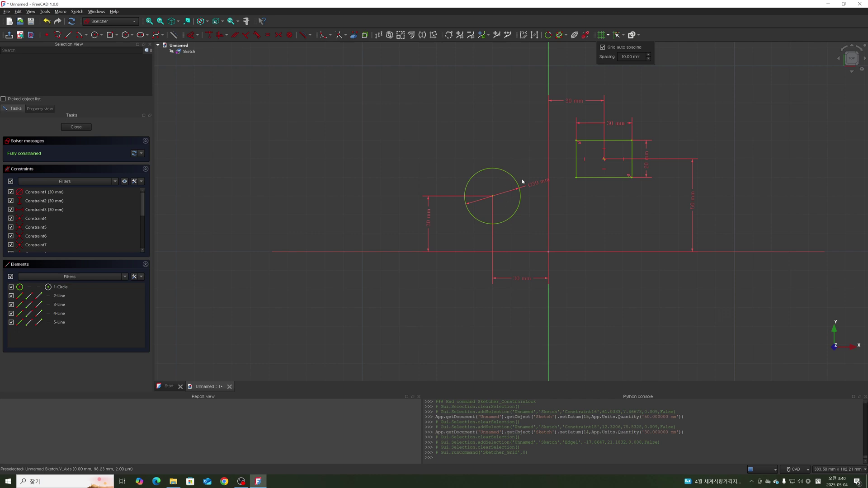
# Step: Close the grid settings and drag the circle's 30 mm diameter label to a new angle
pyautogui.click(620, 82)
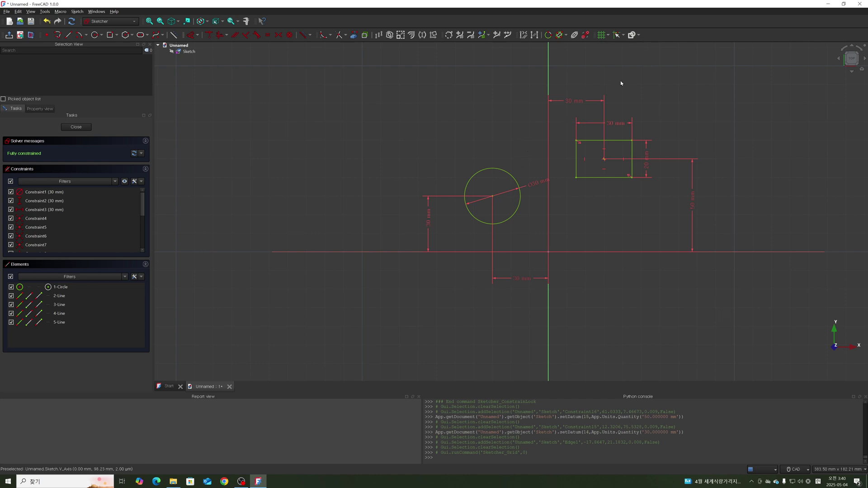
pyautogui.scroll(3, 496, 202)
pyautogui.scroll(1, 497, 199)
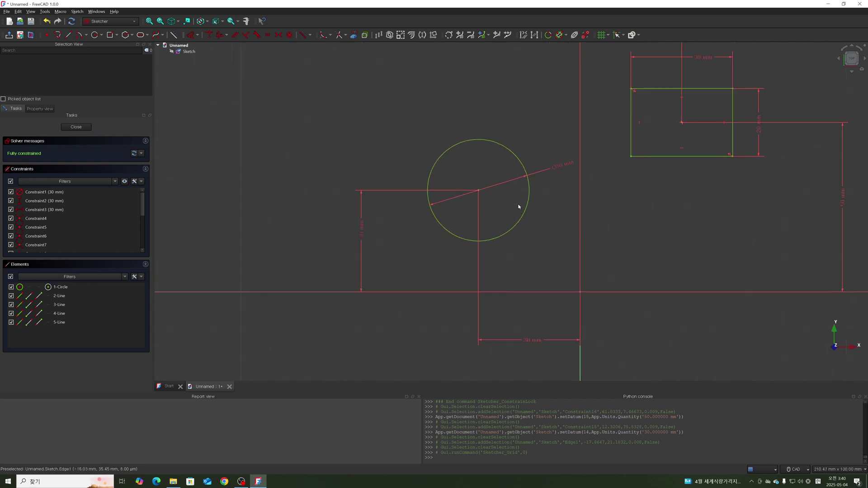
pyautogui.scroll(1, 503, 193)
pyautogui.scroll(1, 493, 194)
pyautogui.scroll(1, 490, 194)
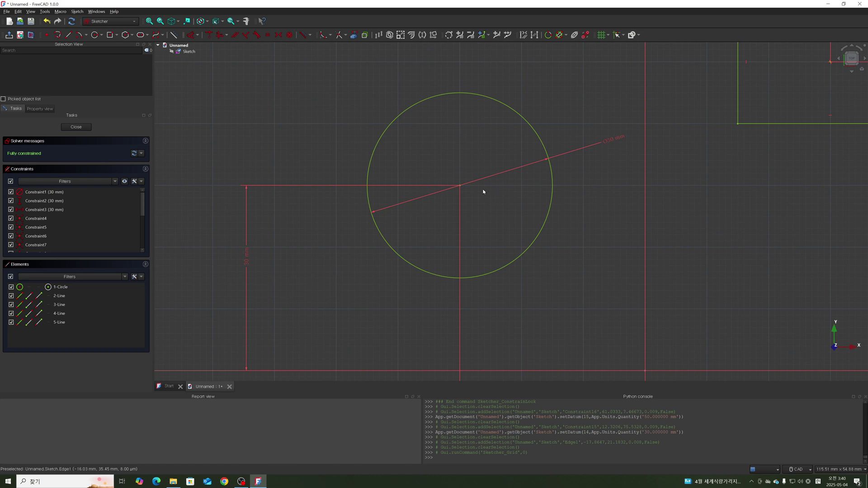
pyautogui.scroll(2, 483, 191)
pyautogui.scroll(2, 483, 191)
pyautogui.scroll(4, 482, 191)
pyautogui.scroll(4, 483, 191)
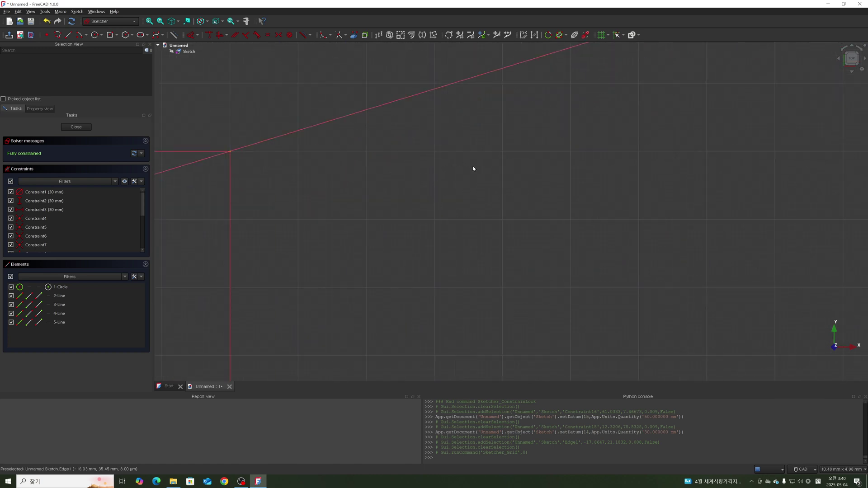
pyautogui.scroll(4, 449, 189)
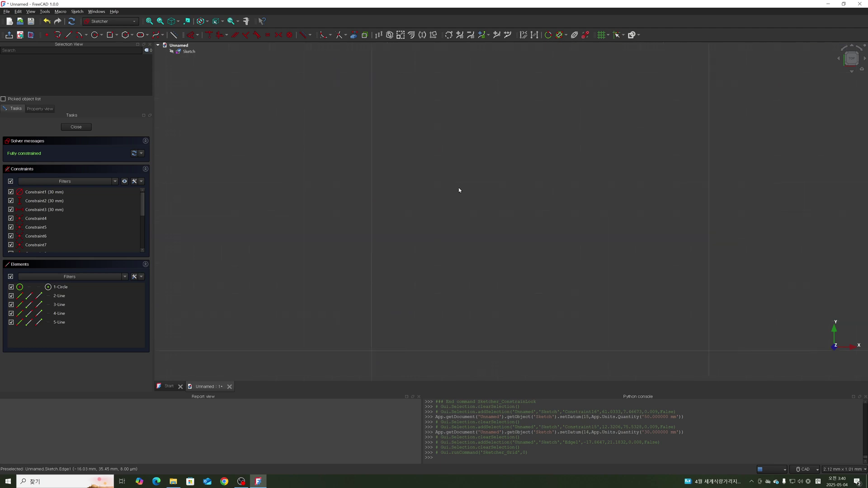
pyautogui.scroll(2, 458, 190)
pyautogui.scroll(-3, 459, 189)
pyautogui.scroll(-5, 458, 190)
pyautogui.scroll(-5, 458, 190)
pyautogui.scroll(-4, 459, 190)
pyautogui.moveTo(621, 127); pyautogui.dragTo(615, 142)
pyautogui.scroll(2, 481, 219)
pyautogui.scroll(14, 462, 193)
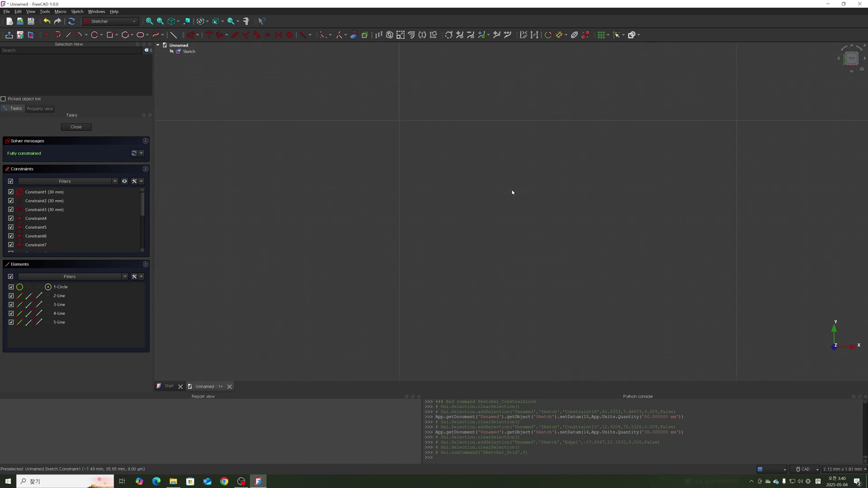
pyautogui.scroll(-5, 511, 192)
pyautogui.scroll(-11, 512, 193)
pyautogui.scroll(-2, 511, 191)
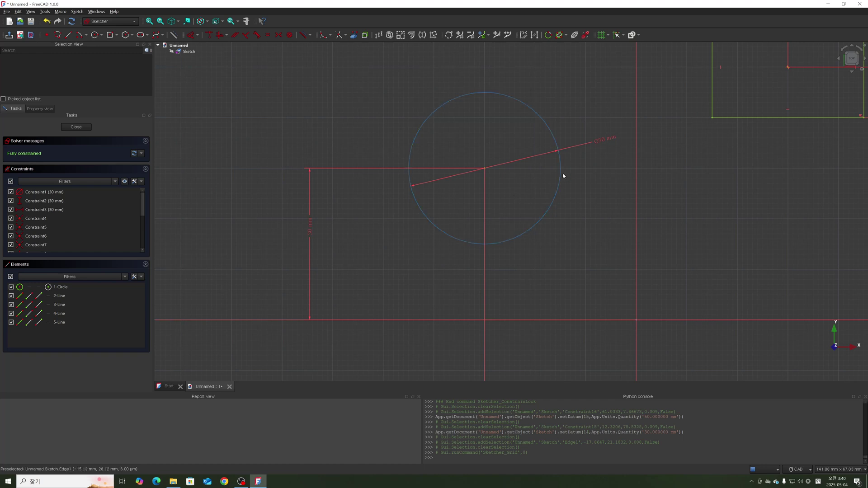
pyautogui.scroll(-3, 563, 169)
pyautogui.scroll(3, 632, 142)
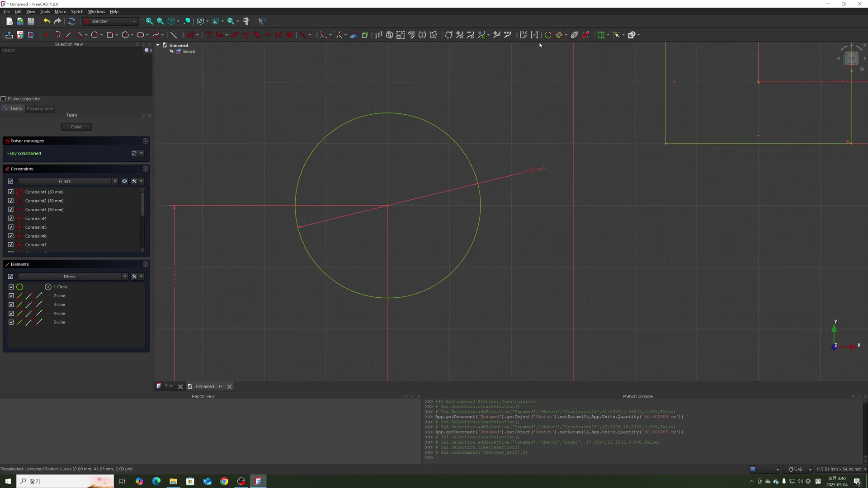
pyautogui.scroll(-2, 515, 199)
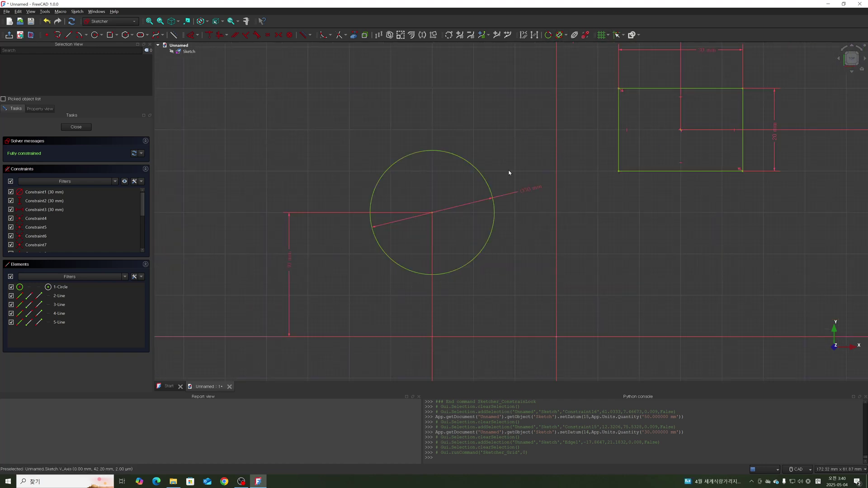
# Step: Toggle Grid auto spacing in the grid settings
pyautogui.click(609, 36)
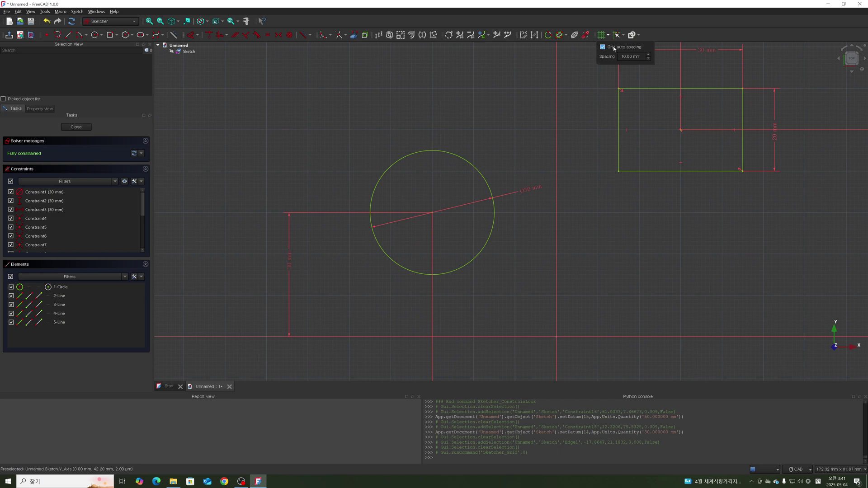
pyautogui.click(603, 47)
pyautogui.scroll(5, 518, 221)
pyautogui.scroll(-6, 518, 220)
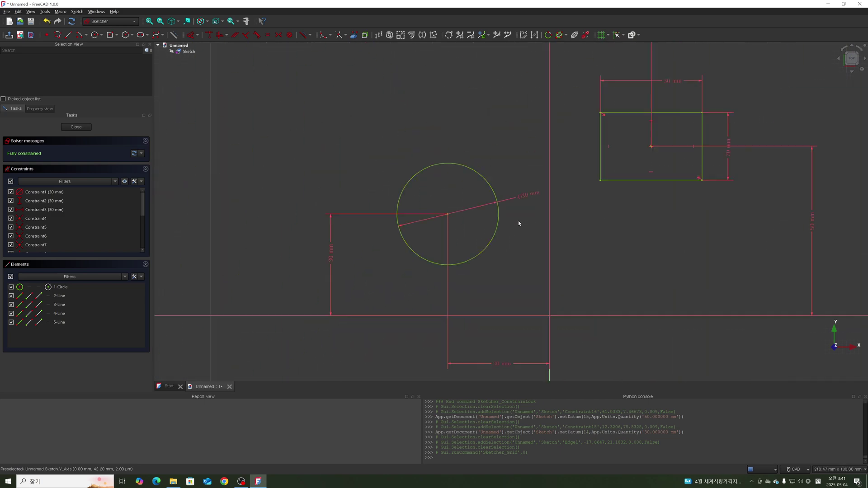
# Step: Swing the circle's 30 mm diameter dimension round to its upper left
pyautogui.scroll(4, 518, 221)
pyautogui.scroll(3, 518, 221)
pyautogui.scroll(1, 518, 221)
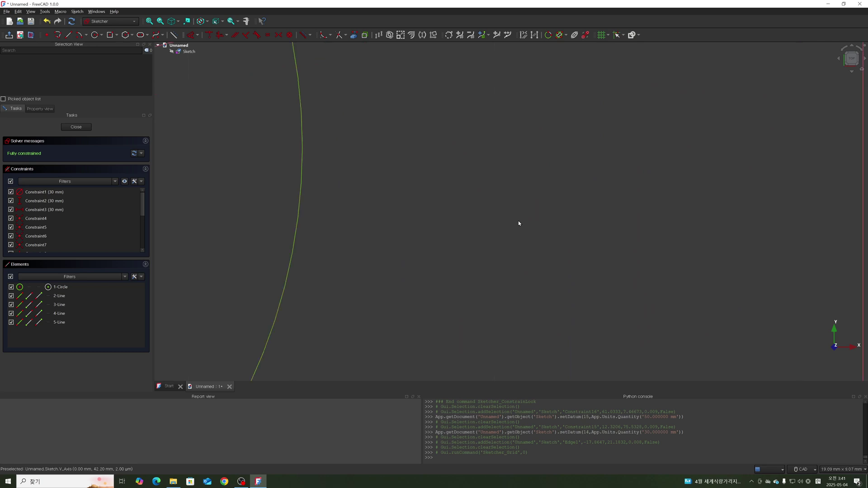
pyautogui.scroll(-2, 518, 221)
pyautogui.scroll(-4, 518, 221)
pyautogui.scroll(-4, 518, 220)
pyautogui.scroll(-2, 518, 221)
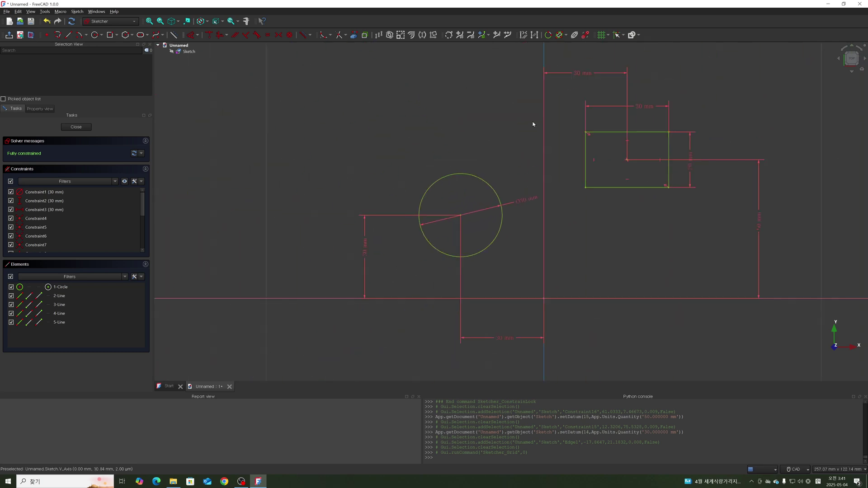
pyautogui.scroll(-2, 552, 229)
pyautogui.scroll(-3, 552, 229)
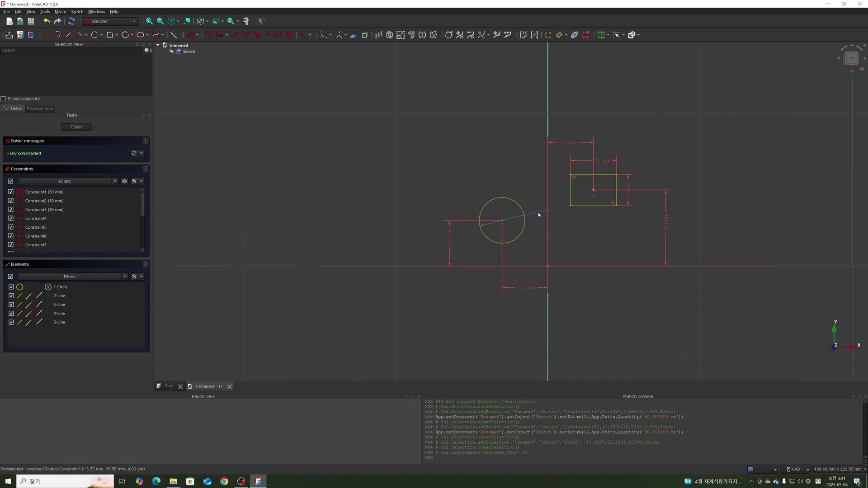
pyautogui.moveTo(497, 185); pyautogui.dragTo(467, 192)
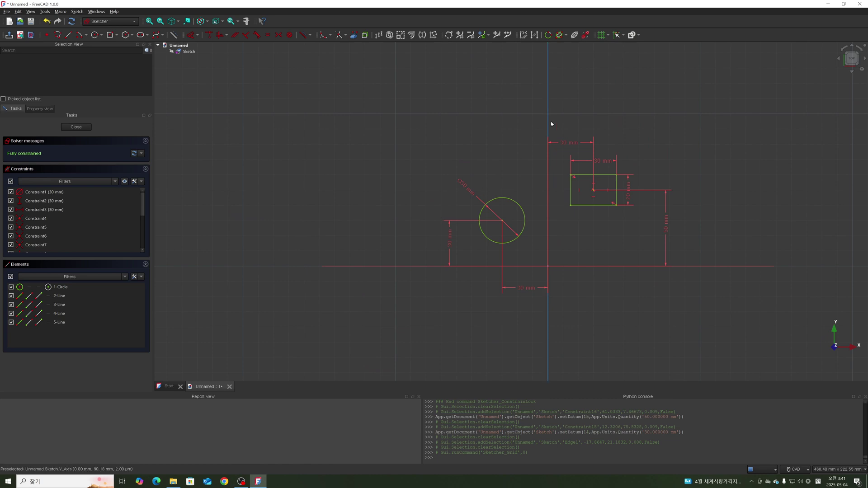
pyautogui.click(547, 73)
pyautogui.press('g')
pyautogui.press('l')
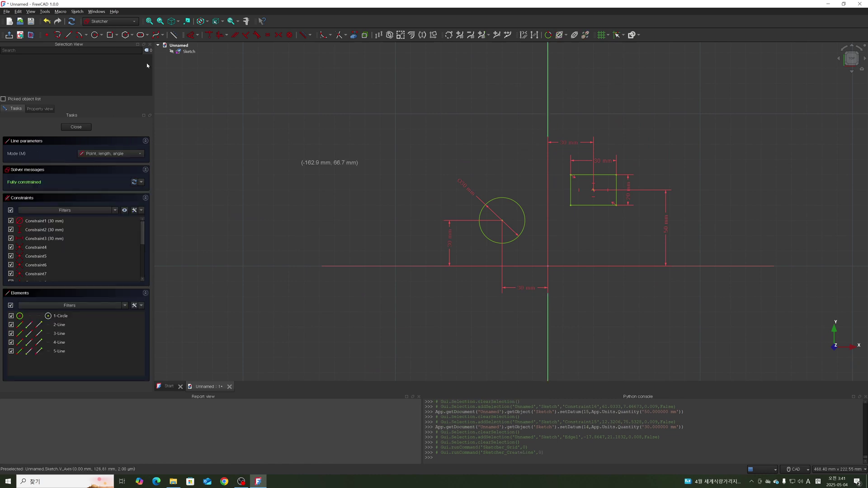
pyautogui.click(68, 35)
pyautogui.click(323, 170)
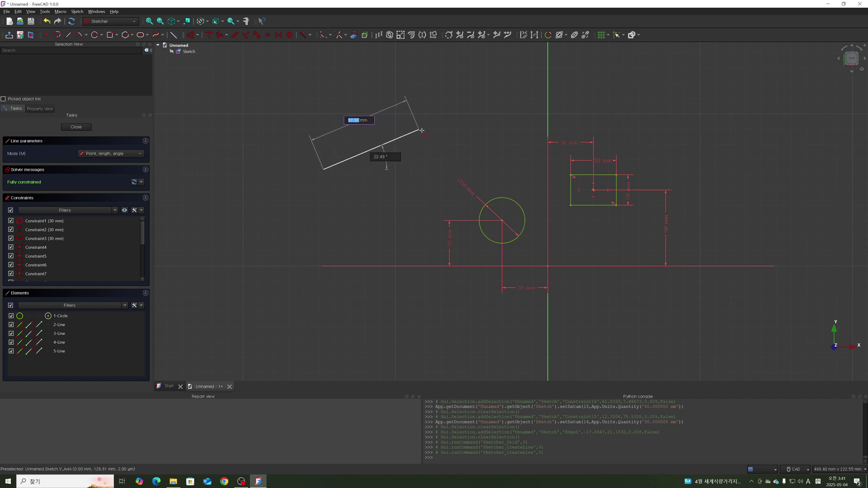
pyautogui.scroll(5, 425, 140)
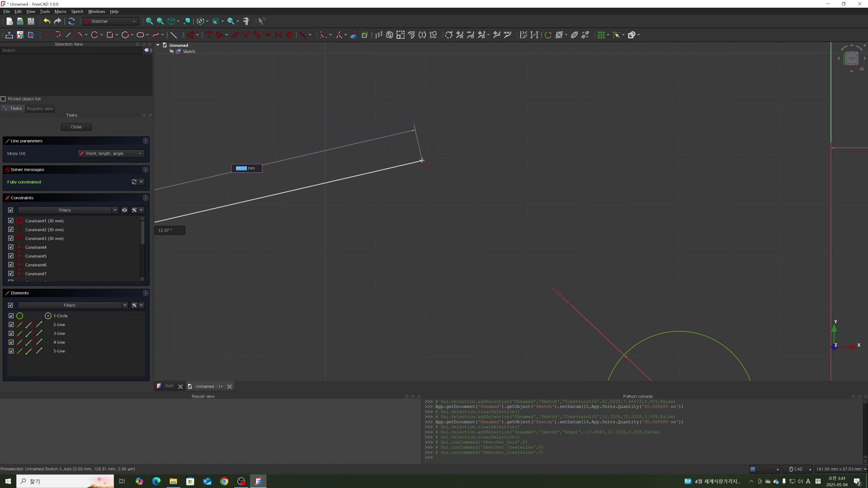
pyautogui.scroll(-2, 414, 181)
pyautogui.scroll(-3, 415, 181)
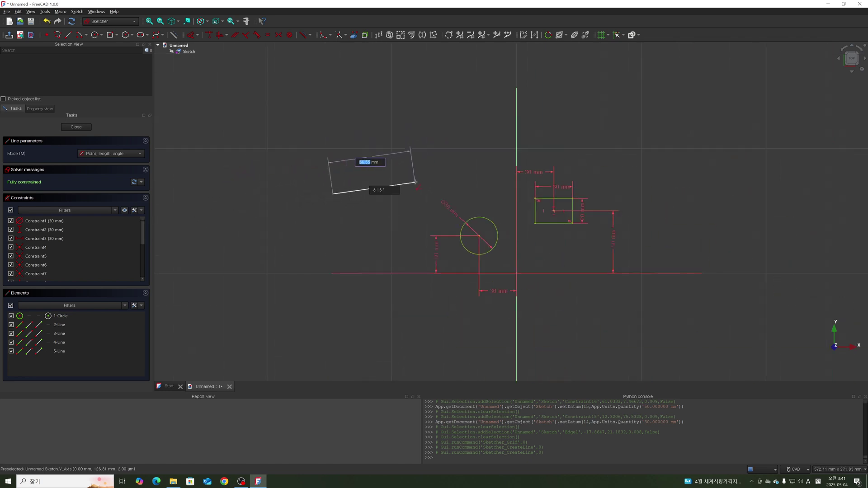
pyautogui.rightClick(414, 181)
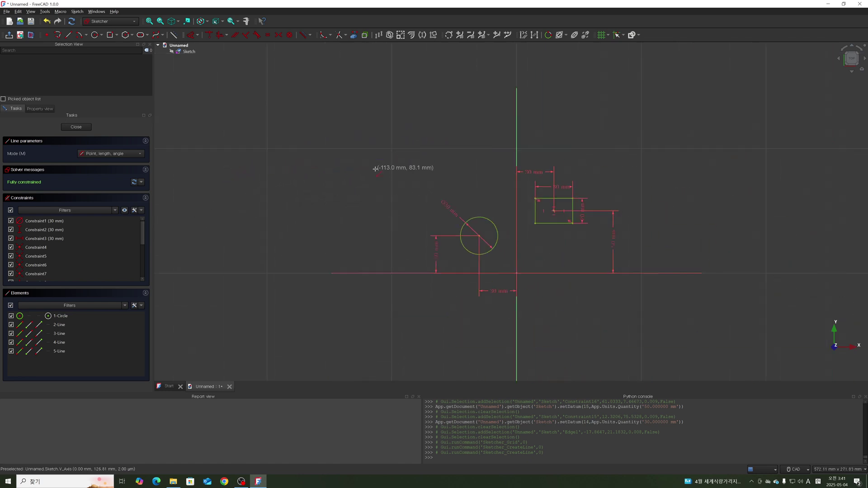
pyautogui.rightClick(557, 76)
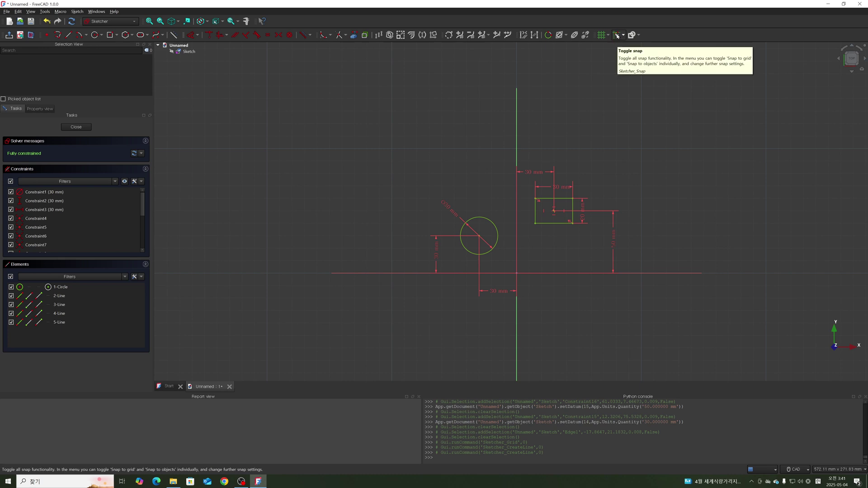
# Step: Toggle sketch snapping on and off several times
pyautogui.click(620, 36)
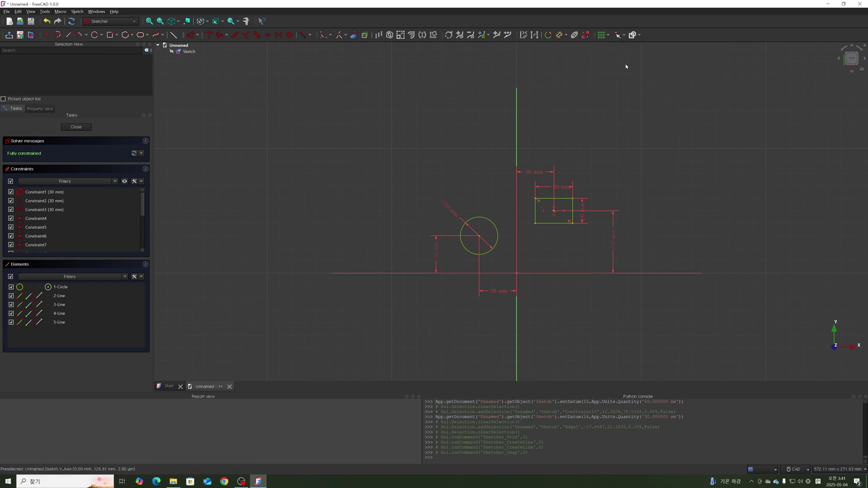
pyautogui.scroll(2, 623, 58)
pyautogui.click(618, 36)
pyautogui.click(618, 37)
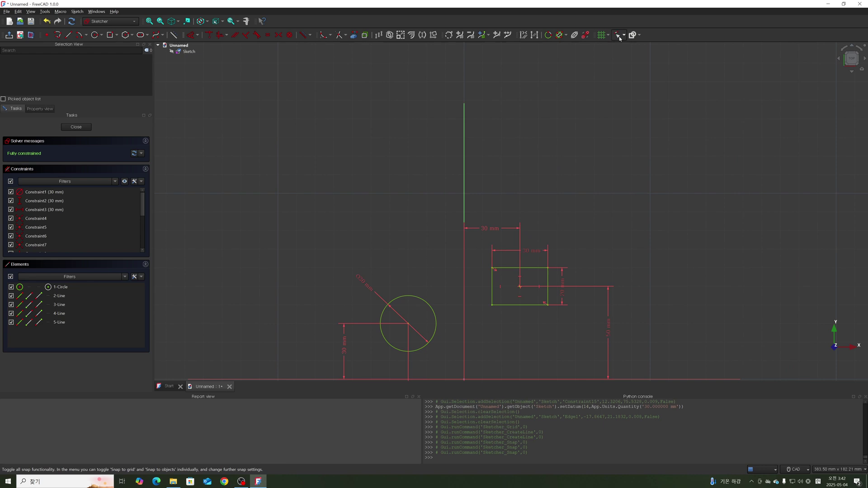
pyautogui.click(620, 36)
pyautogui.click(625, 39)
pyautogui.click(624, 39)
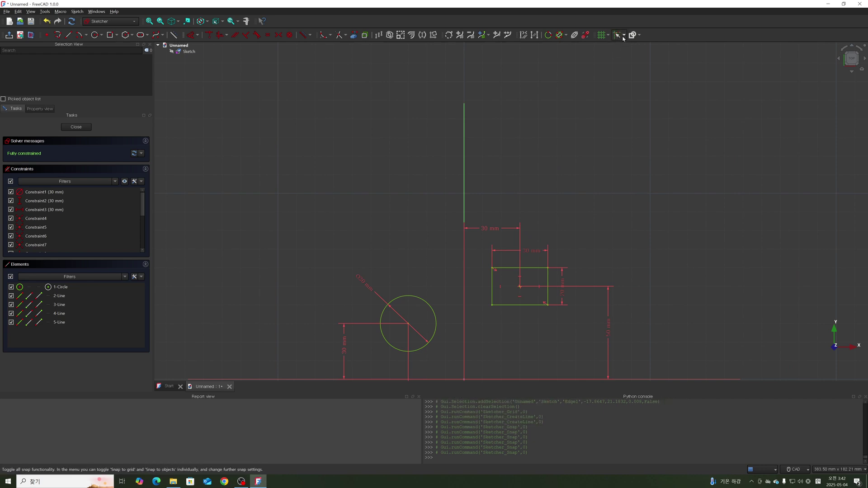
# Step: Switch snapping to Snap to grid with Snap to objects off, and start a new line
pyautogui.click(625, 37)
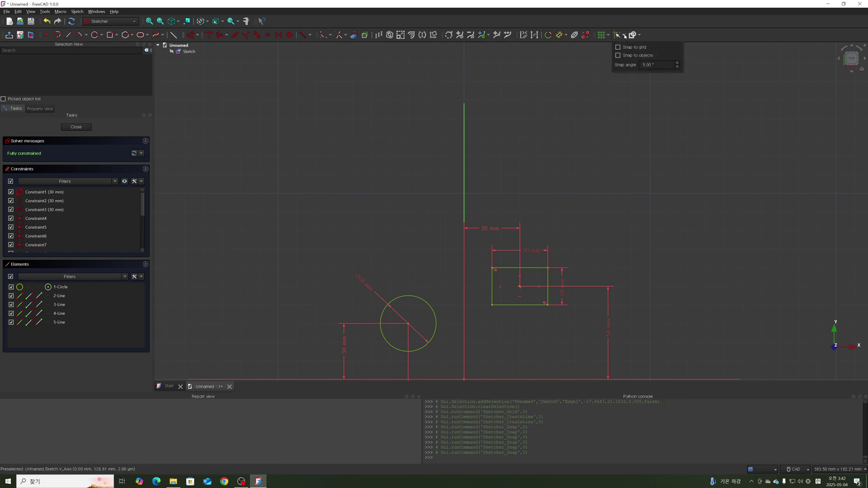
pyautogui.click(619, 55)
pyautogui.click(619, 47)
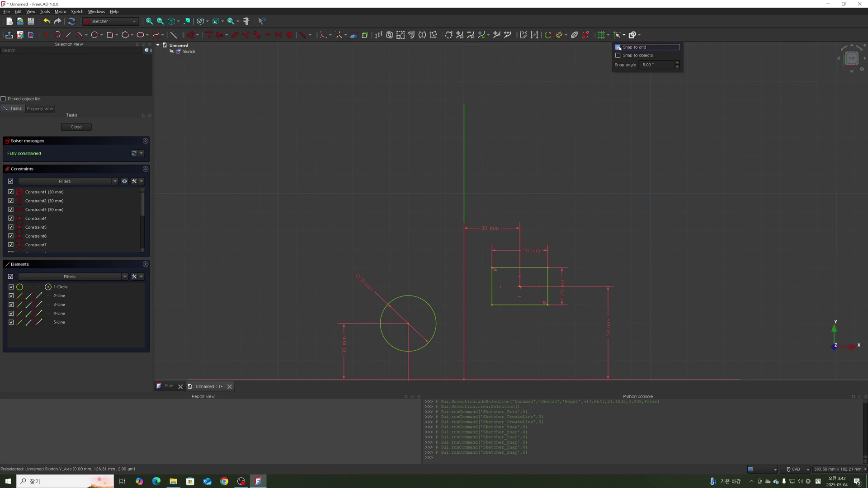
pyautogui.click(544, 118)
pyautogui.press('g')
pyautogui.press('l')
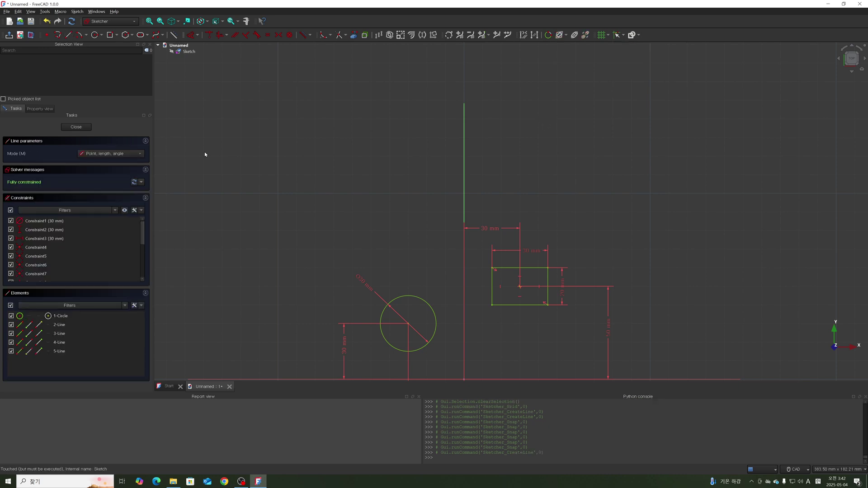
pyautogui.click(371, 156)
pyautogui.click(297, 211)
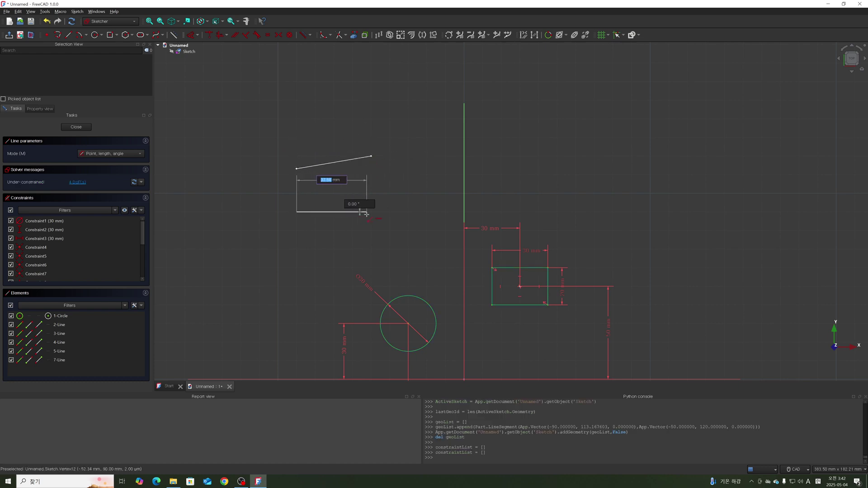
pyautogui.click(371, 212)
pyautogui.press('Escape')
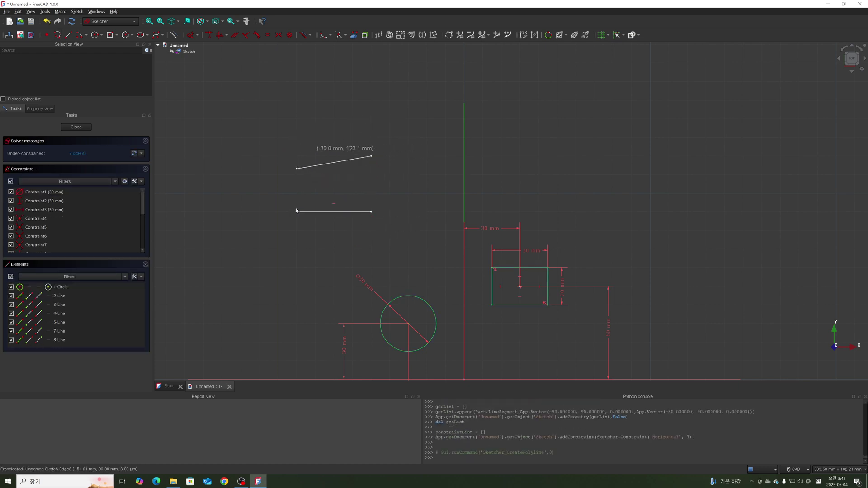
pyautogui.click(520, 192)
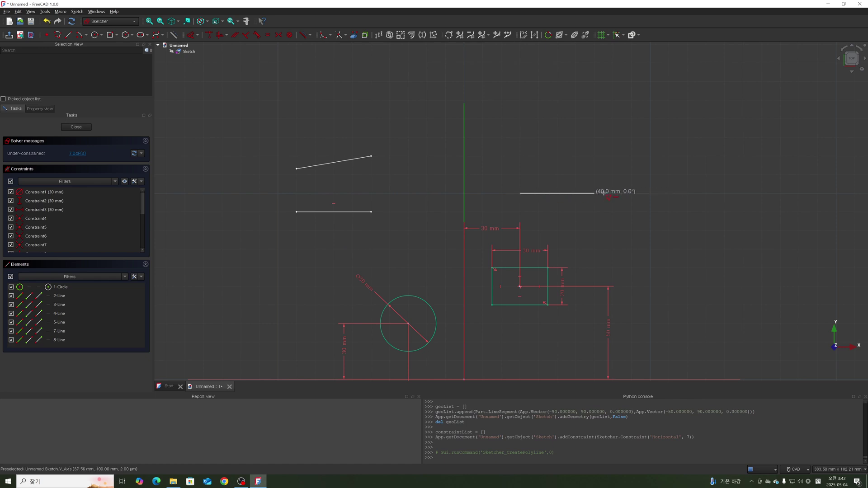
pyautogui.click(575, 193)
pyautogui.click(576, 156)
pyautogui.click(520, 156)
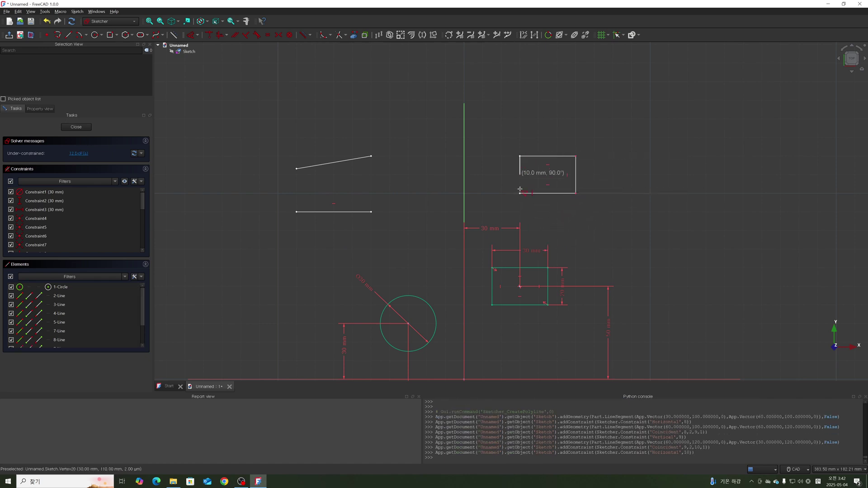
pyautogui.click(520, 193)
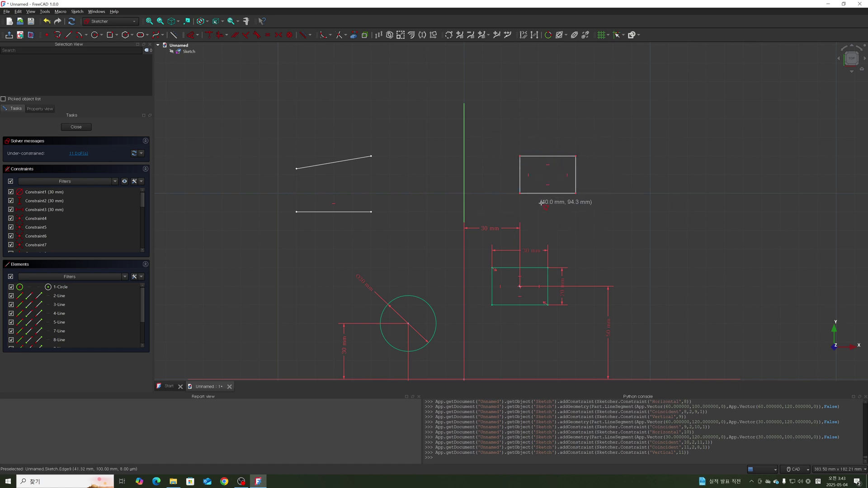
pyautogui.press('Escape')
pyautogui.click(546, 194)
pyautogui.click(553, 219)
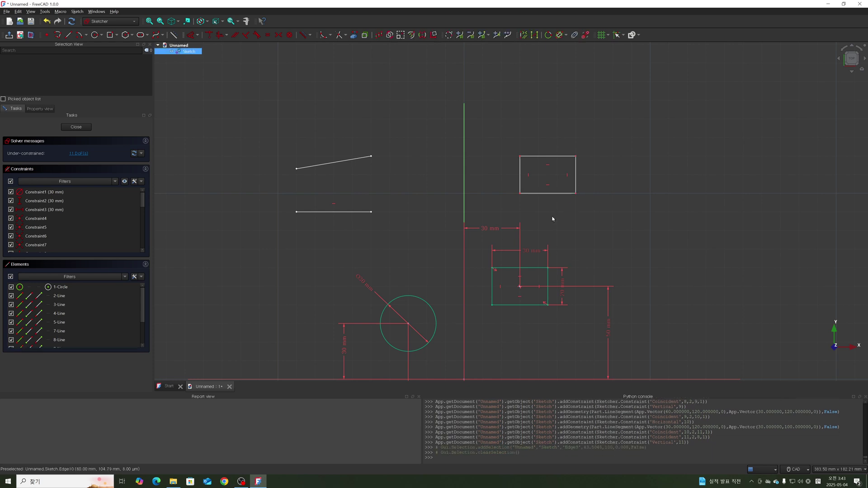
pyautogui.click(557, 194)
pyautogui.click(543, 206)
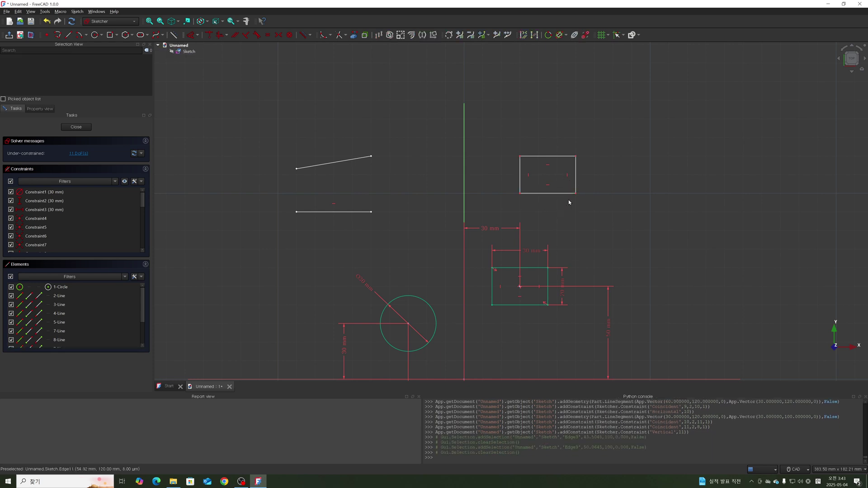
pyautogui.moveTo(530, 194); pyautogui.dragTo(537, 198)
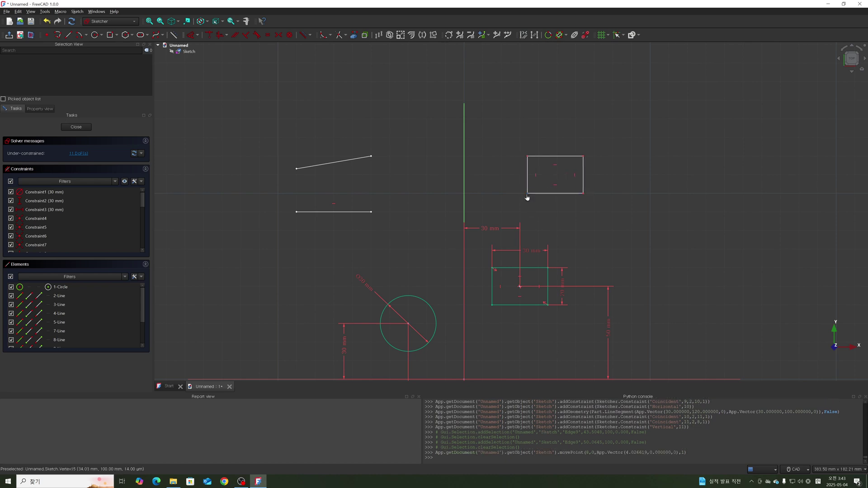
pyautogui.moveTo(527, 196); pyautogui.dragTo(520, 196)
pyautogui.hotkey('ctrl', 'z')
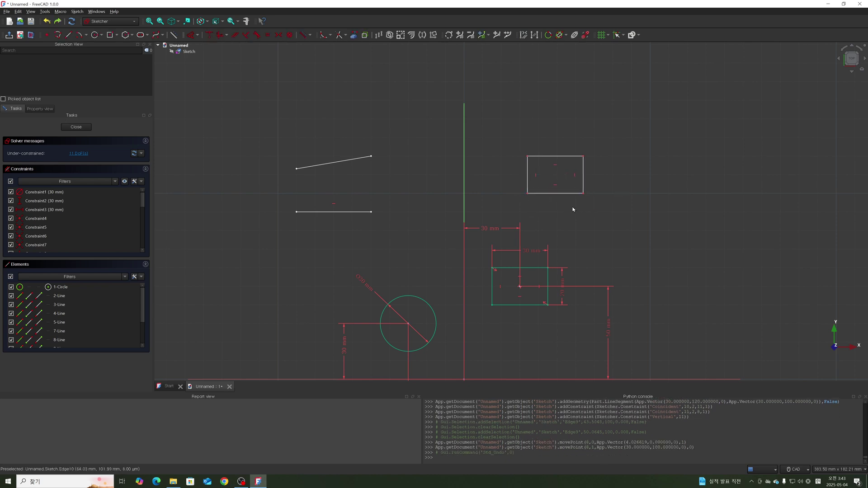
pyautogui.hotkey('ctrl', 'z')
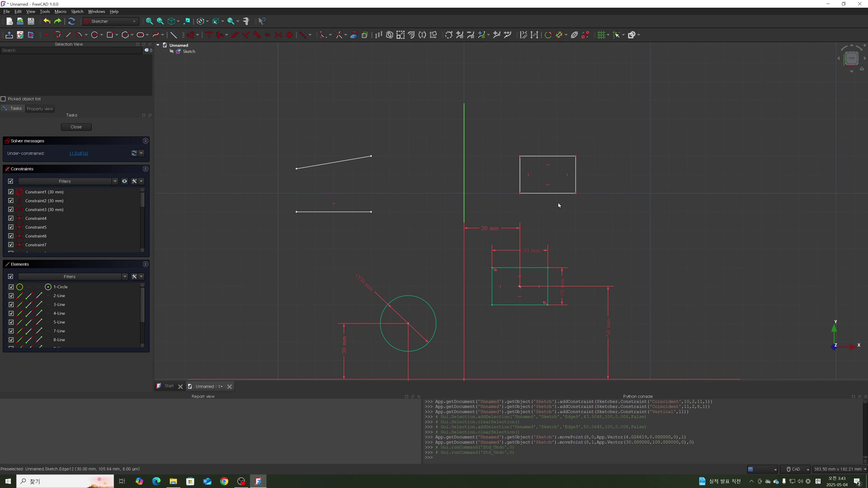
# Step: Apply Block constraints to all four edges of the small rectangle
pyautogui.click(520, 179)
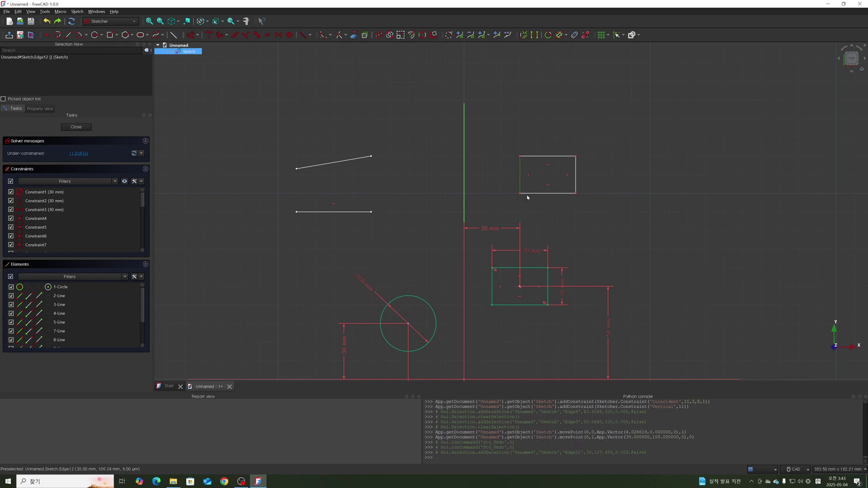
pyautogui.click(545, 199)
pyautogui.click(575, 187)
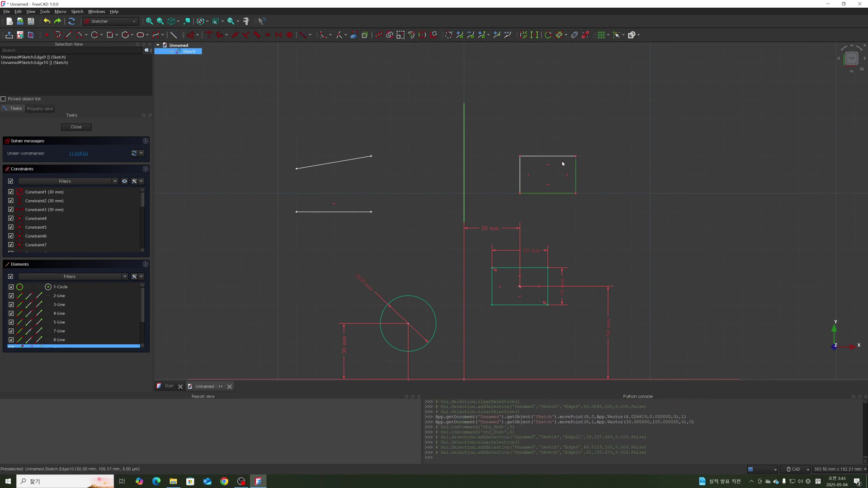
pyautogui.click(559, 156)
pyautogui.click(520, 171)
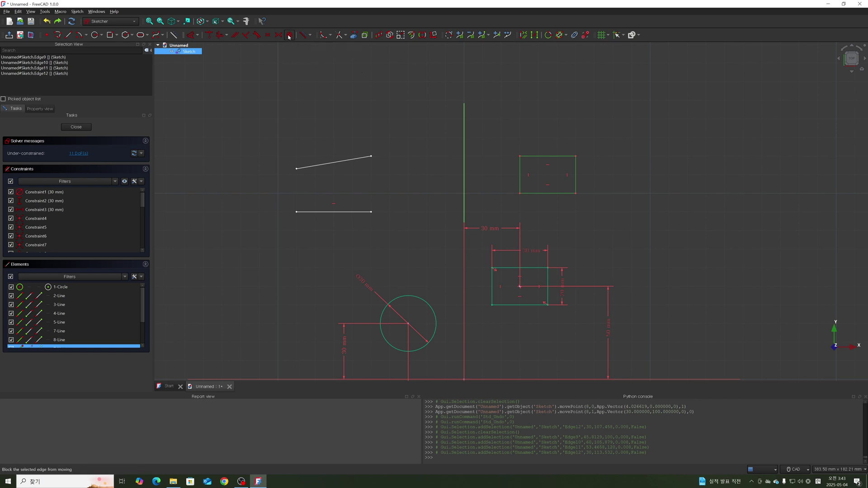
pyautogui.click(289, 35)
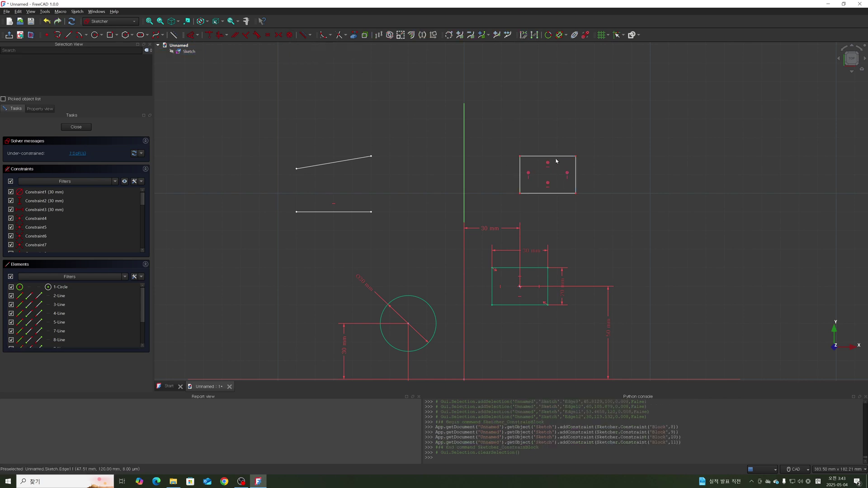
# Step: Zoom in and check the blocked edges by selecting and clearing them
pyautogui.scroll(5, 542, 174)
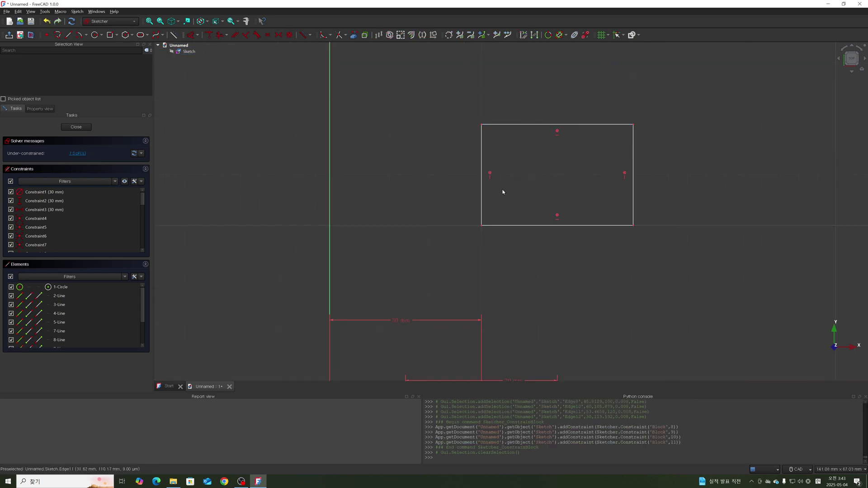
pyautogui.click(480, 163)
pyautogui.click(446, 184)
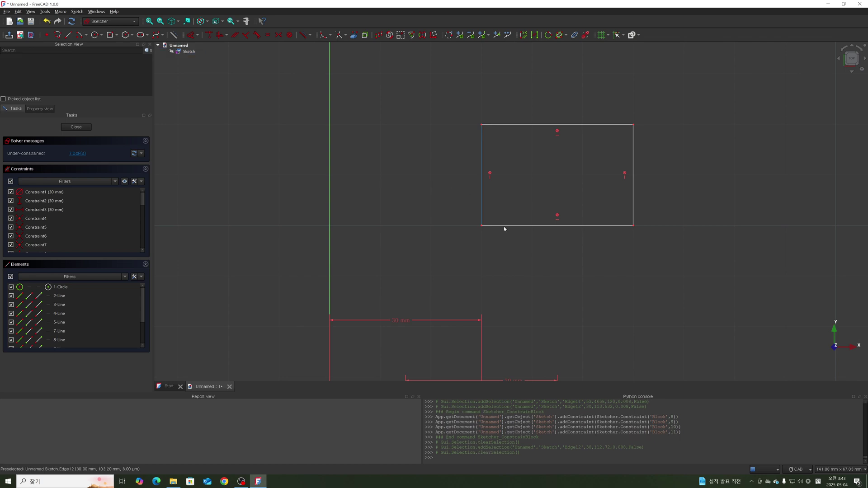
pyautogui.click(512, 225)
pyautogui.click(532, 257)
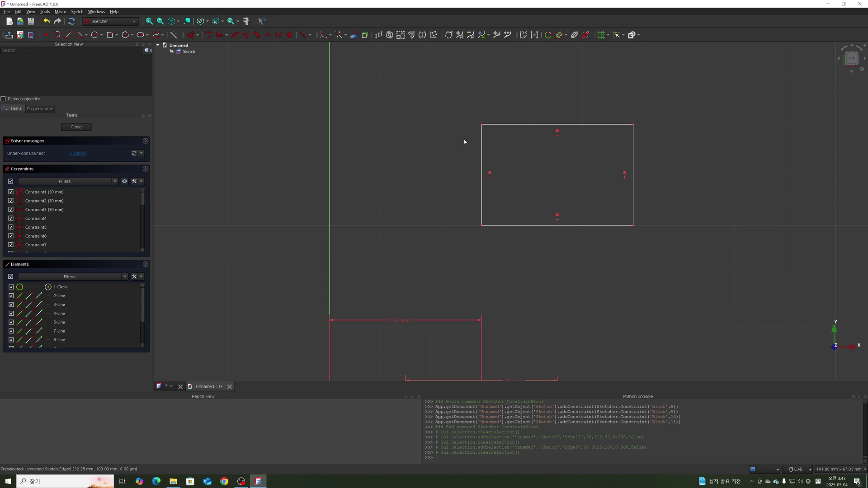
pyautogui.moveTo(633, 190)
pyautogui.mouseDown()
pyautogui.moveTo(654, 189)
pyautogui.moveTo(655, 196)
pyautogui.mouseUp()
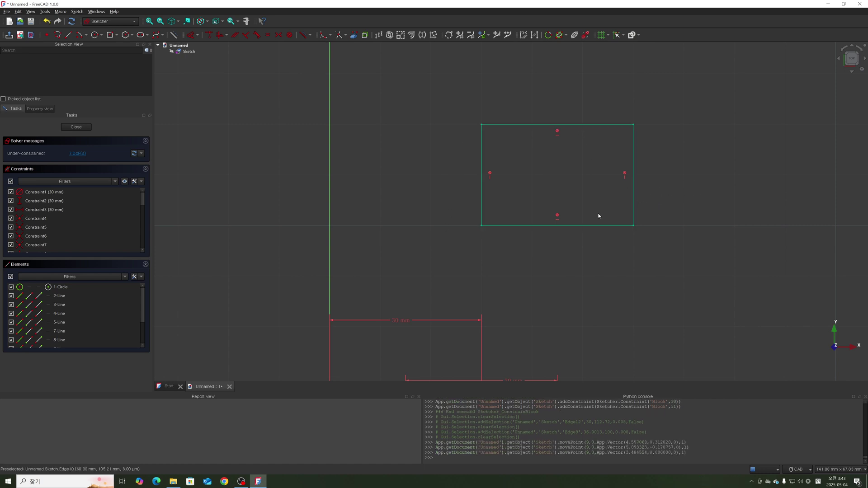
pyautogui.moveTo(602, 225); pyautogui.dragTo(600, 246)
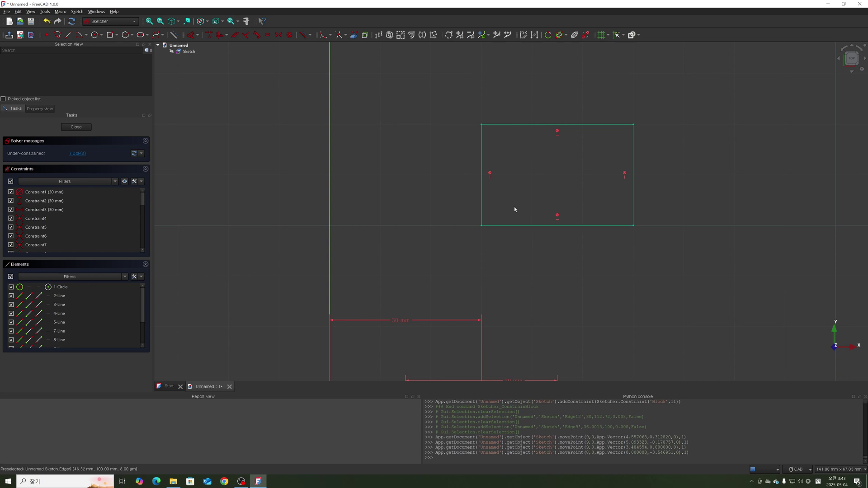
pyautogui.moveTo(481, 195); pyautogui.dragTo(438, 196)
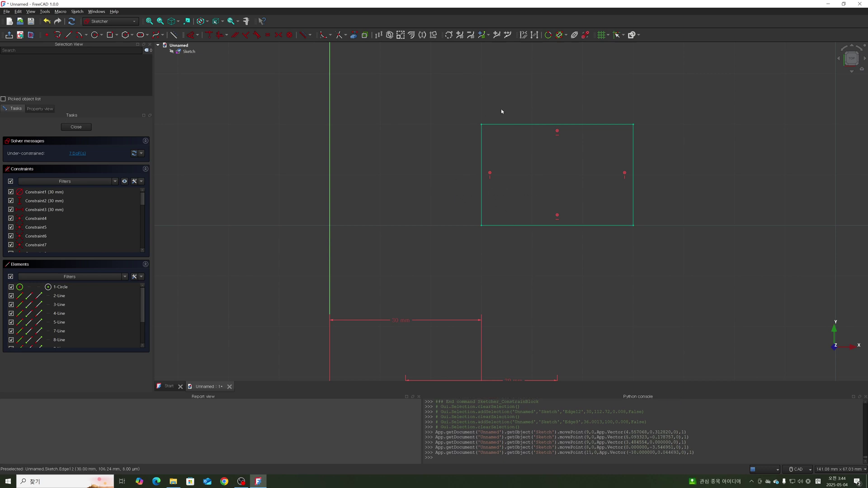
pyautogui.moveTo(515, 125); pyautogui.dragTo(514, 110)
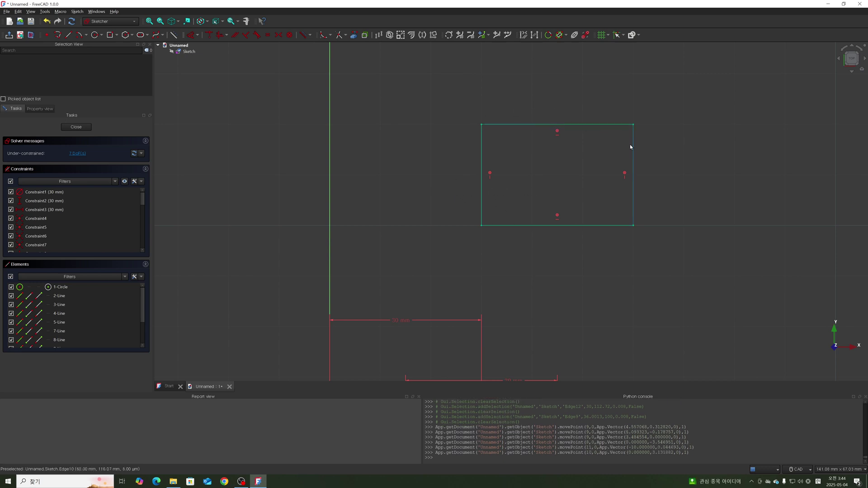
pyautogui.moveTo(631, 145); pyautogui.dragTo(647, 147)
pyautogui.moveTo(572, 124); pyautogui.dragTo(556, 123)
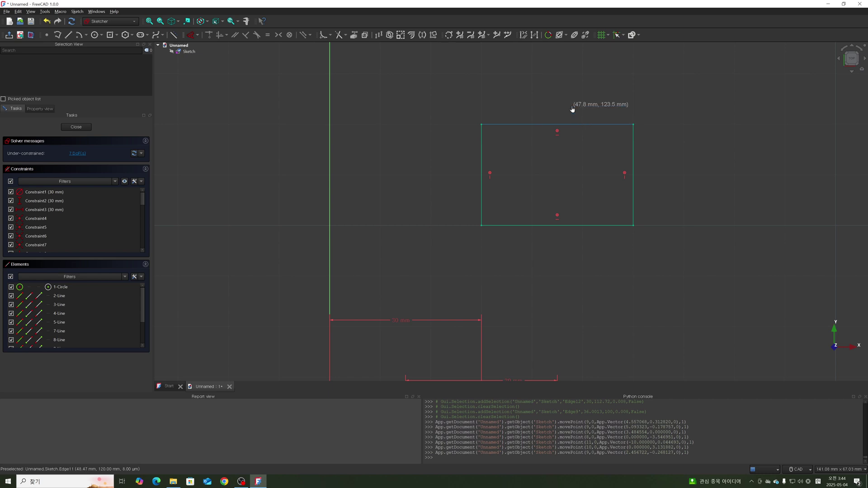
pyautogui.moveTo(481, 154); pyautogui.dragTo(441, 153)
pyautogui.moveTo(496, 226); pyautogui.dragTo(505, 260)
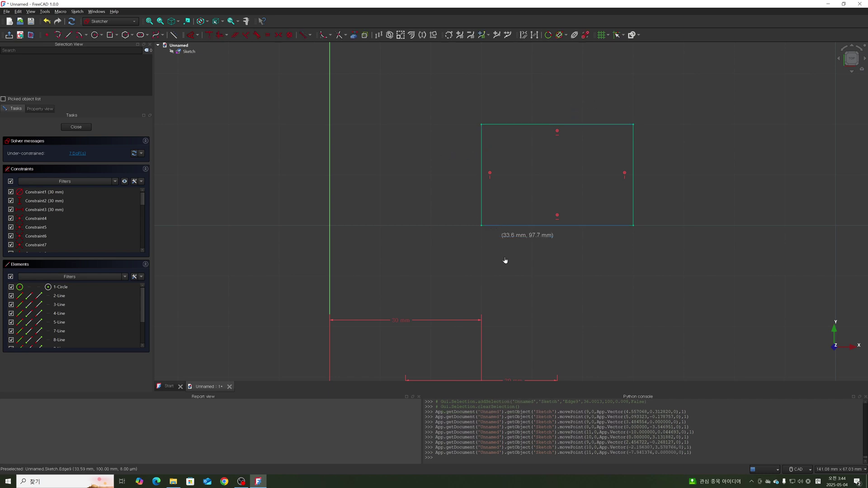
# Step: Zoom out and review the snapping options
pyautogui.scroll(-4, 554, 256)
pyautogui.scroll(-2, 548, 246)
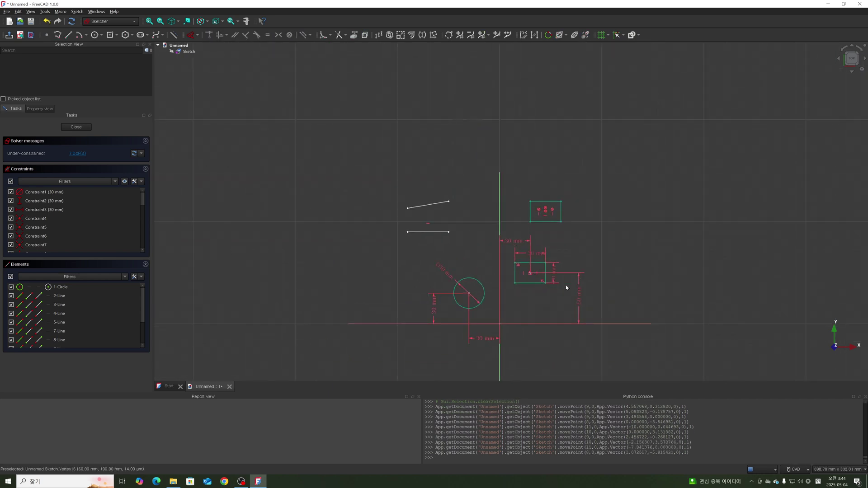
pyautogui.scroll(2, 527, 211)
pyautogui.scroll(2, 529, 210)
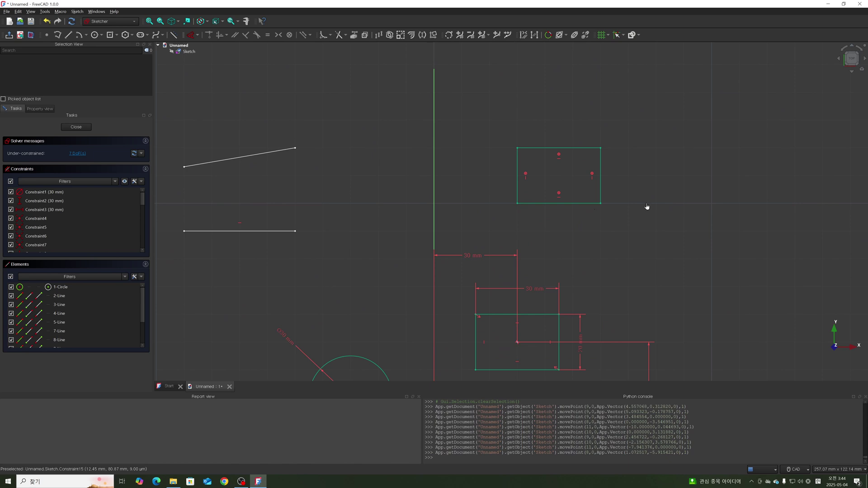
pyautogui.click(623, 35)
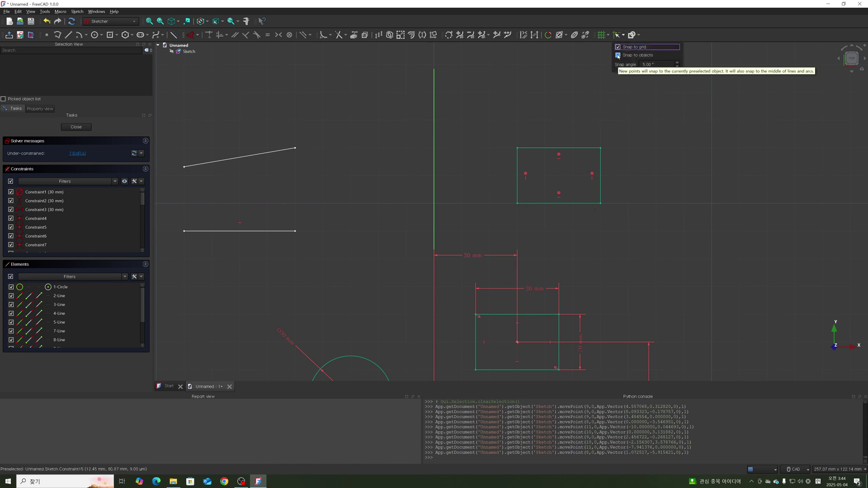
pyautogui.click(615, 84)
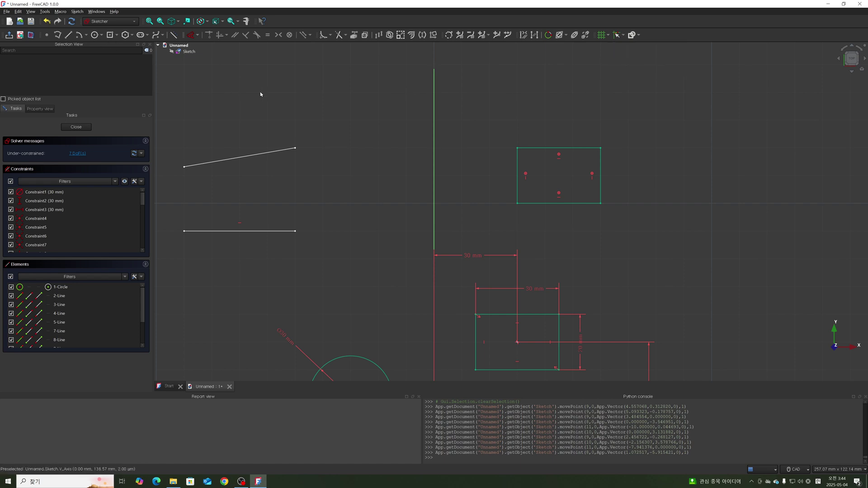
# Step: Box-select and delete the two loose white lines
pyautogui.moveTo(172, 135); pyautogui.dragTo(312, 244)
pyautogui.press('Delete')
pyautogui.scroll(-2, 306, 186)
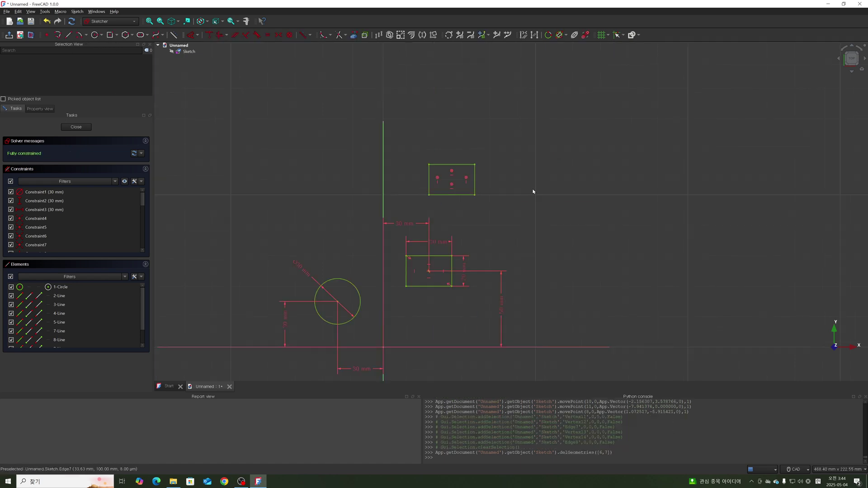
pyautogui.scroll(-1, 537, 188)
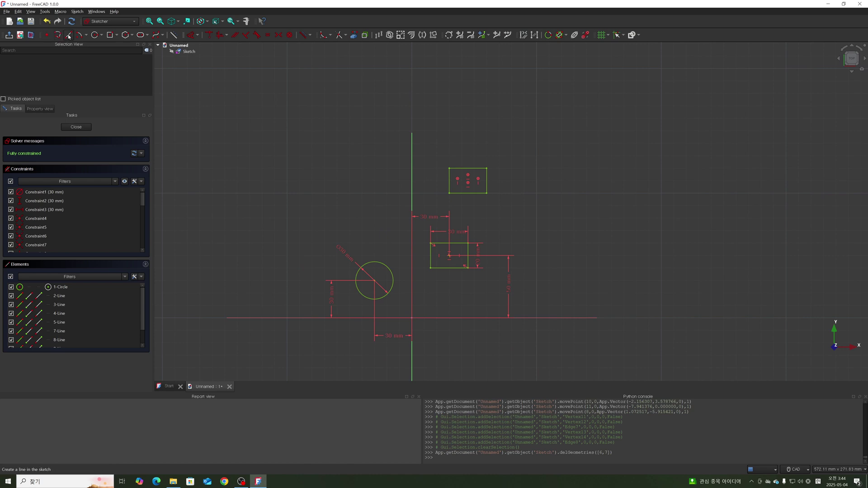
# Step: Toggle grid snapping and draw a line ending on the rectangle's right edge
pyautogui.click(624, 36)
pyautogui.click(618, 47)
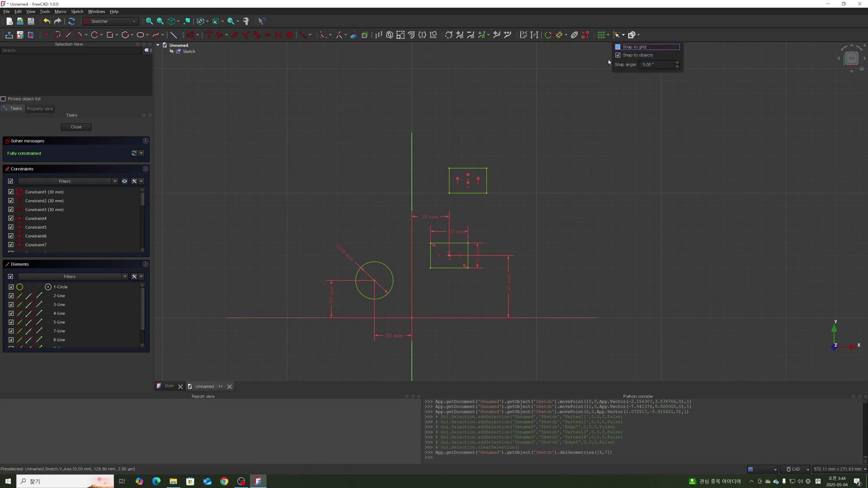
pyautogui.press('g')
pyautogui.press('l')
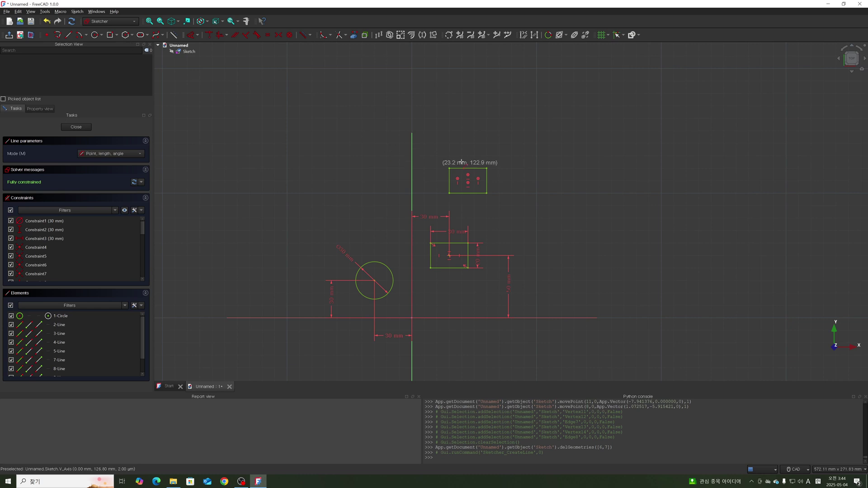
pyautogui.click(529, 179)
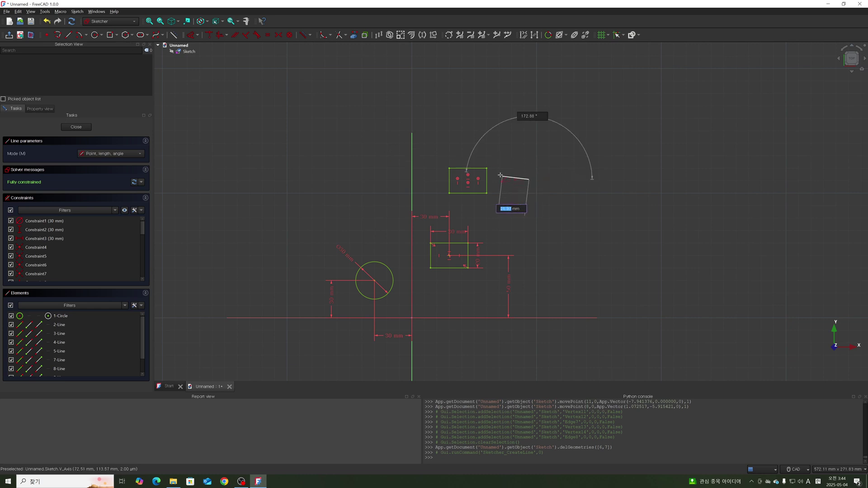
pyautogui.scroll(10, 491, 179)
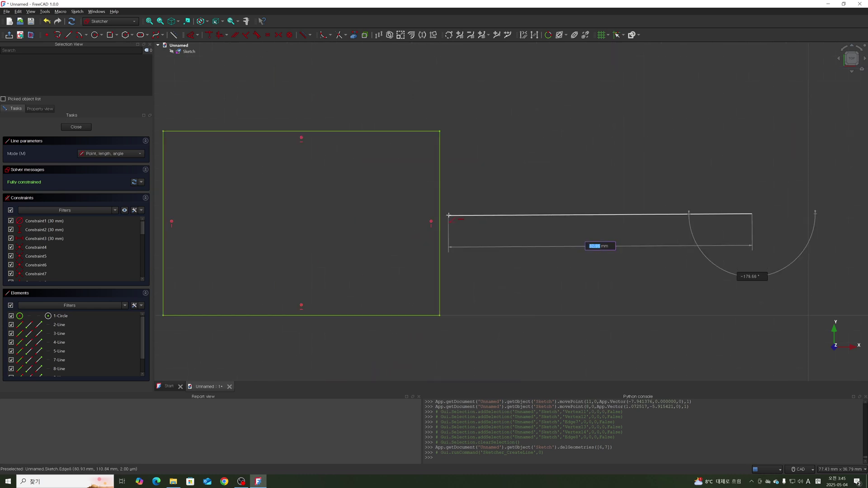
pyautogui.click(442, 162)
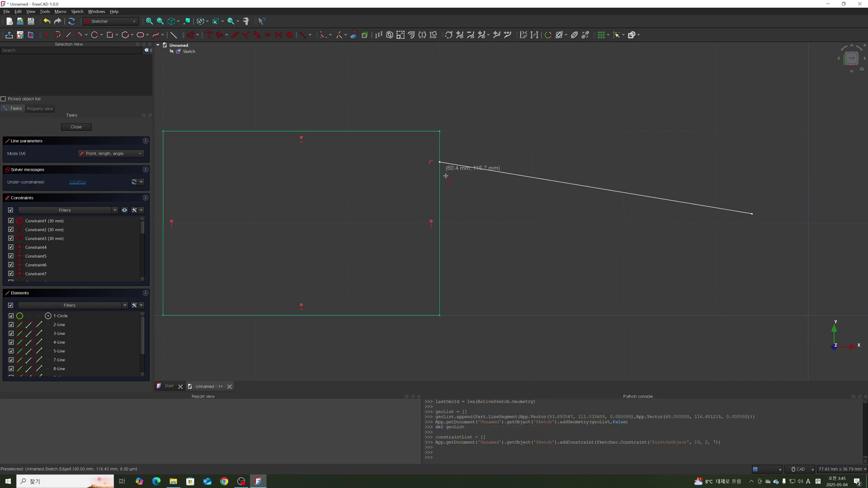
# Step: Start a slanted line from the upper right and zoom toward the green corner vertex
pyautogui.click(672, 104)
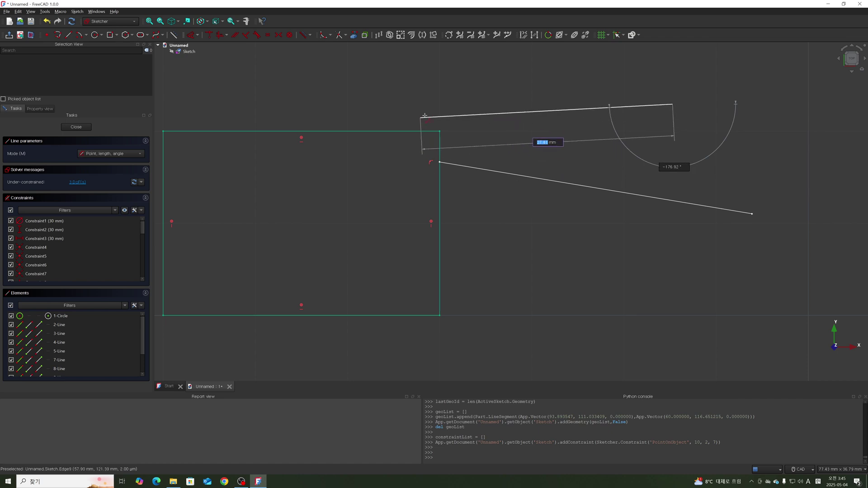
pyautogui.scroll(3, 448, 125)
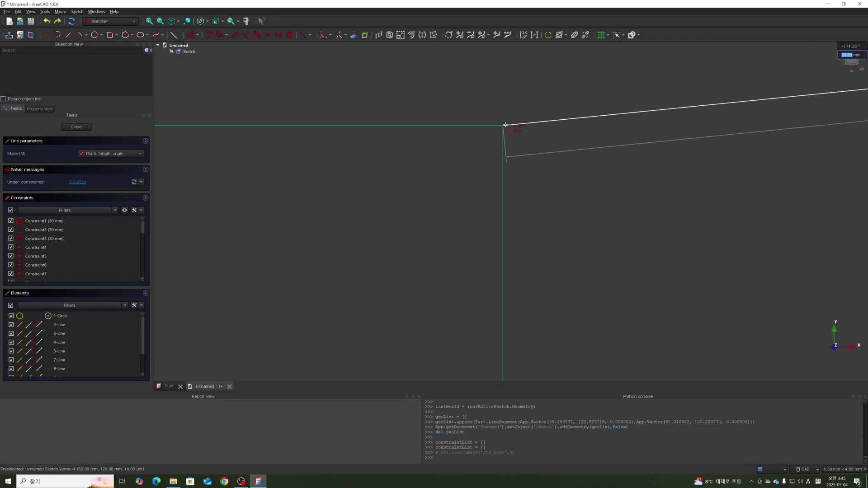
pyautogui.click(508, 124)
pyautogui.moveTo(502, 126); pyautogui.dragTo(496, 126, button='middle')
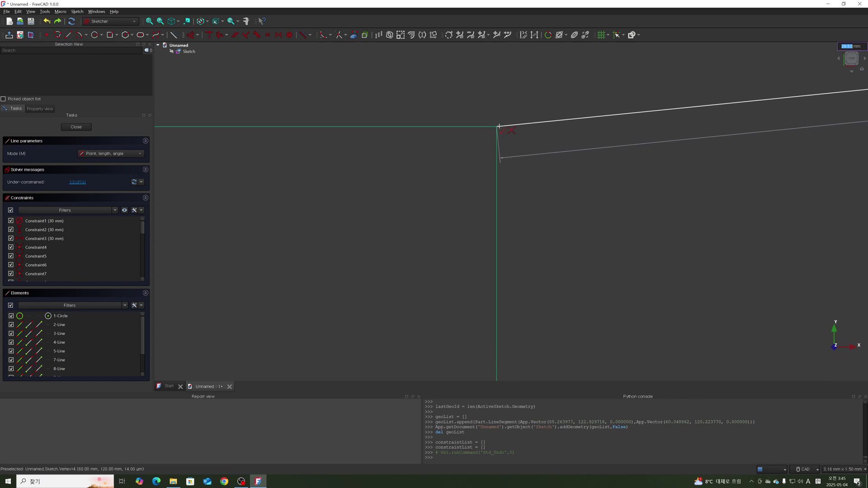
pyautogui.moveTo(500, 126); pyautogui.dragTo(473, 115, button='middle')
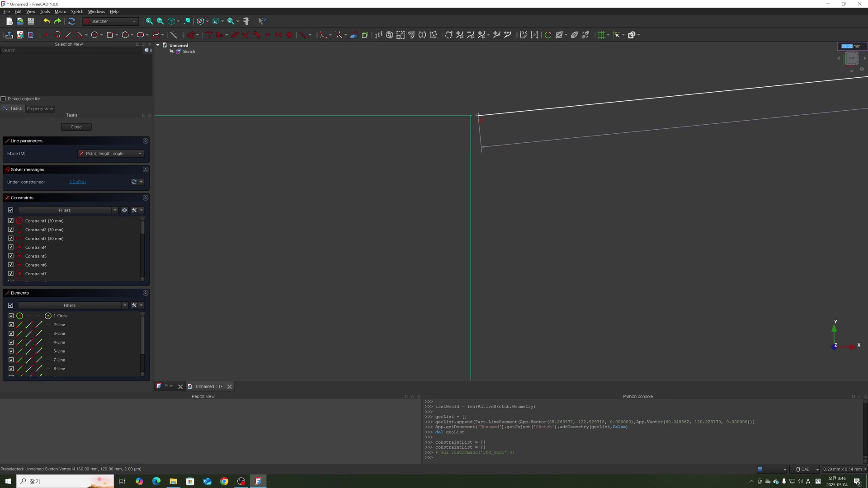
pyautogui.scroll(3, 476, 116)
pyautogui.scroll(2, 474, 116)
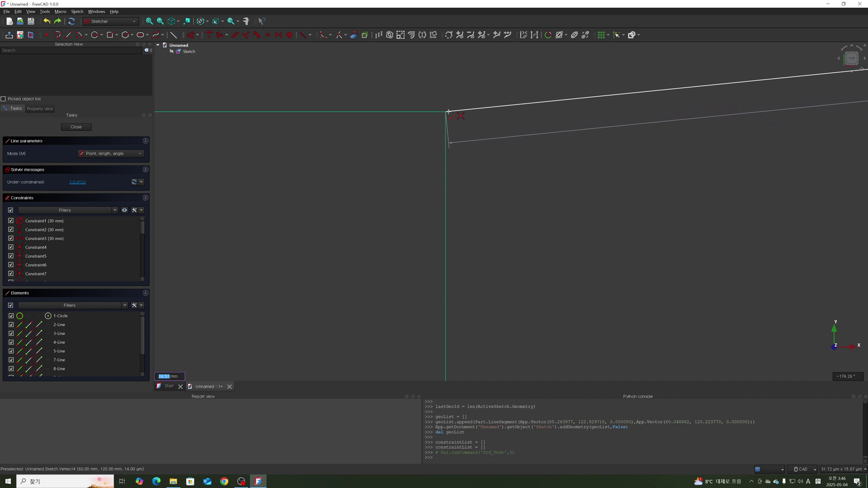
# Step: Finish the slanted line on the green corner vertex and begin another line
pyautogui.click(448, 111)
pyautogui.scroll(-10, 588, 112)
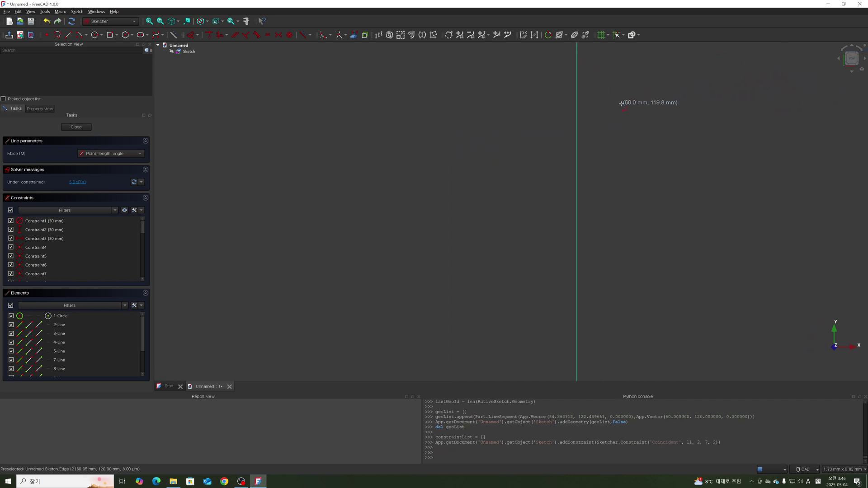
pyautogui.scroll(-5, 621, 112)
pyautogui.scroll(-3, 621, 112)
pyautogui.scroll(-5, 621, 112)
pyautogui.scroll(5, 606, 69)
pyautogui.click(606, 69)
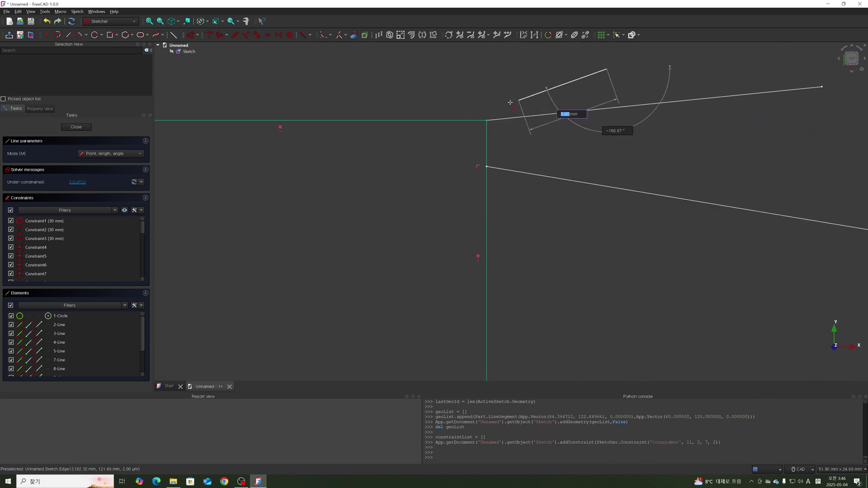
pyautogui.scroll(4, 490, 114)
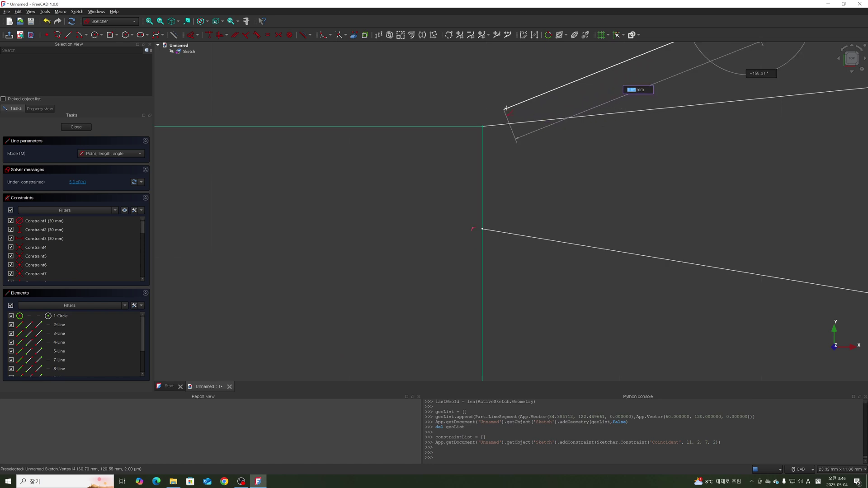
pyautogui.scroll(-1, 511, 100)
# Step: Delete the slanted line ending at the corner and reactivate the Line tool
pyautogui.rightClick(512, 100)
pyautogui.scroll(-2, 515, 99)
pyautogui.scroll(-2, 515, 98)
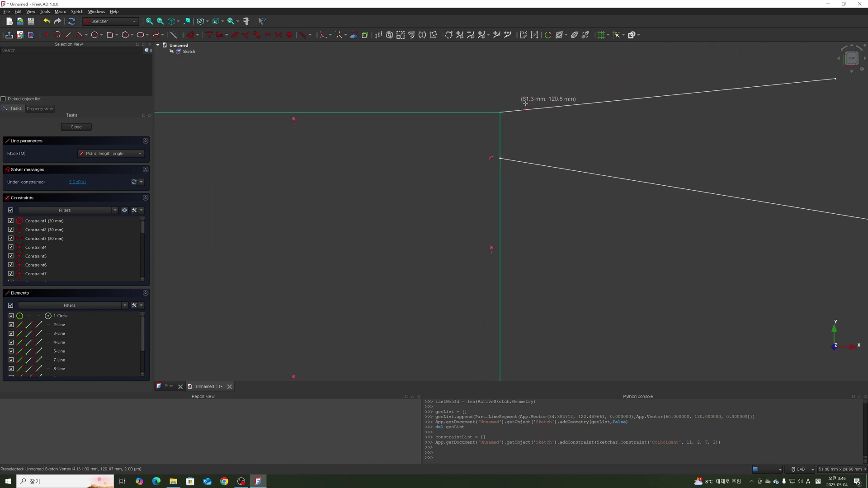
pyautogui.rightClick(540, 114)
pyautogui.click(546, 110)
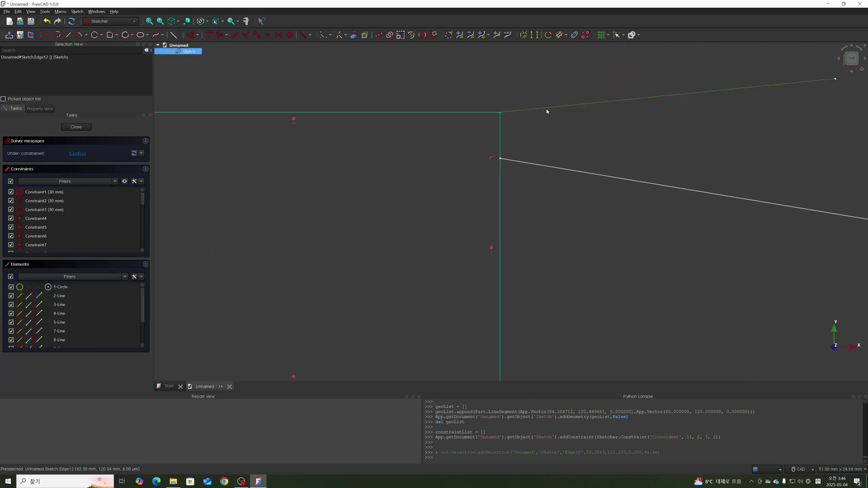
pyautogui.press('Delete')
pyautogui.click(68, 35)
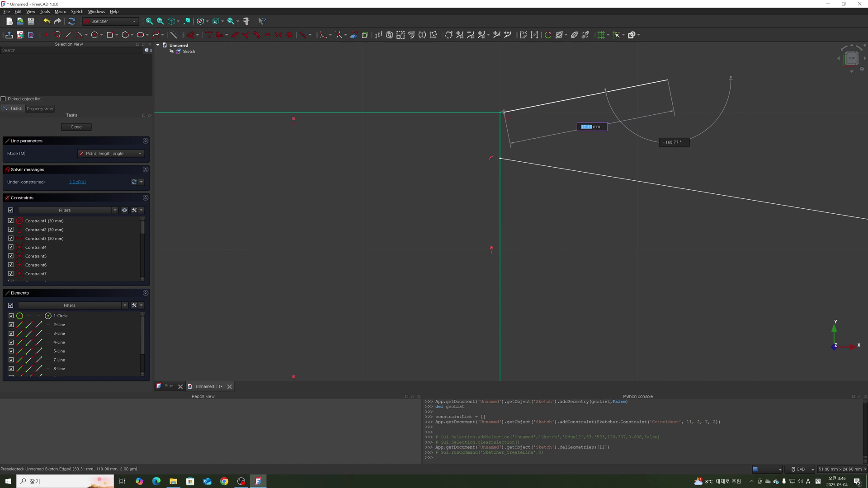
pyautogui.scroll(5, 502, 112)
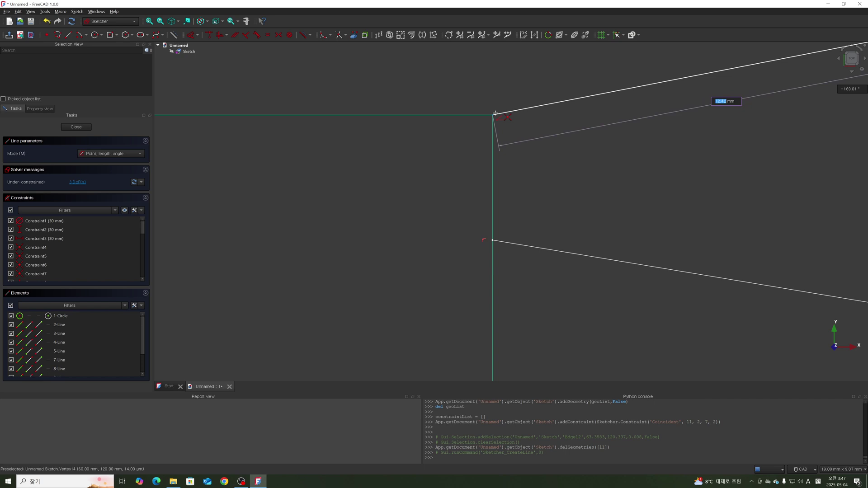
# Step: End the new line on the corner vertex, check the snap options, and delete the upper slanted line
pyautogui.click(495, 113)
pyautogui.click(623, 35)
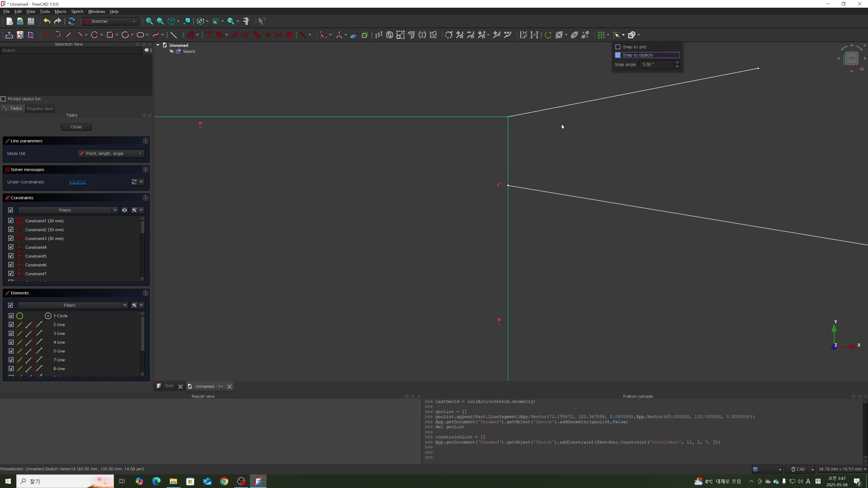
pyautogui.press('Delete')
# Step: Redraw the upper slanted line ending coincident on the green corner vertex, then exit line drawing
pyautogui.scroll(-1, 619, 131)
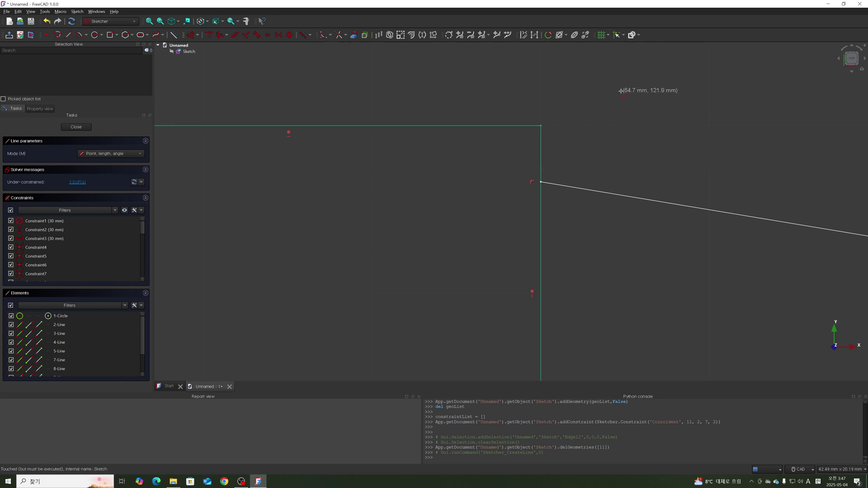
pyautogui.click(638, 90)
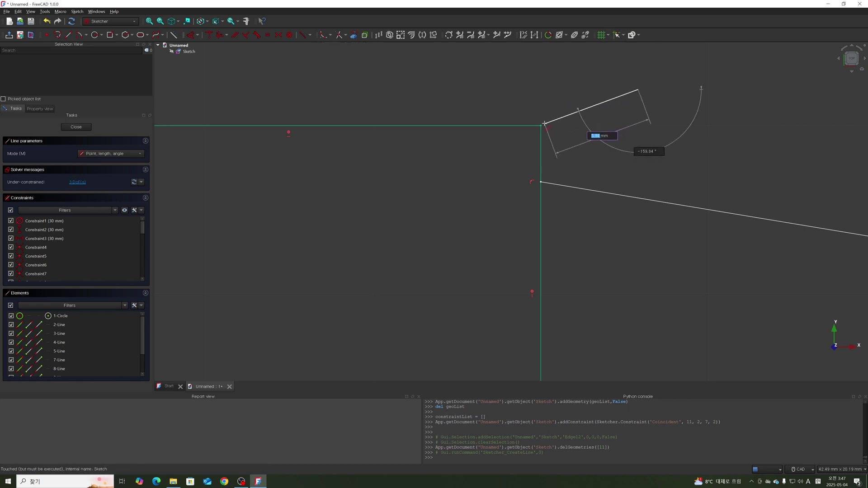
pyautogui.scroll(2, 545, 123)
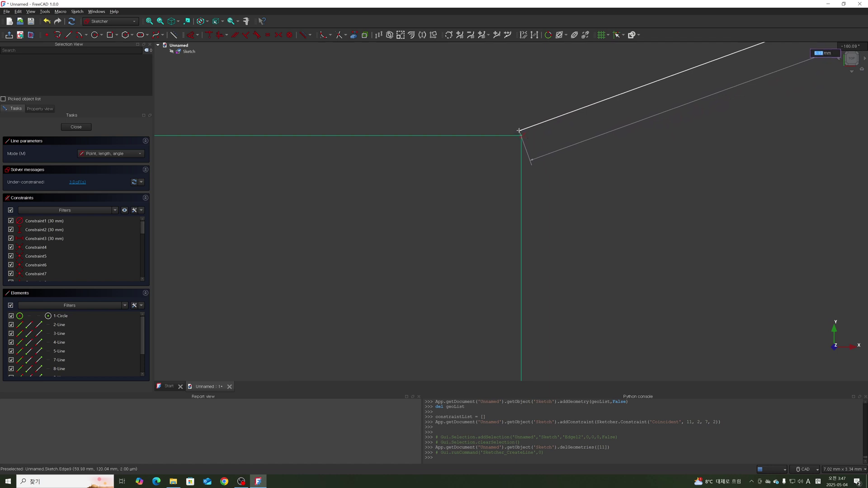
pyautogui.scroll(2, 521, 133)
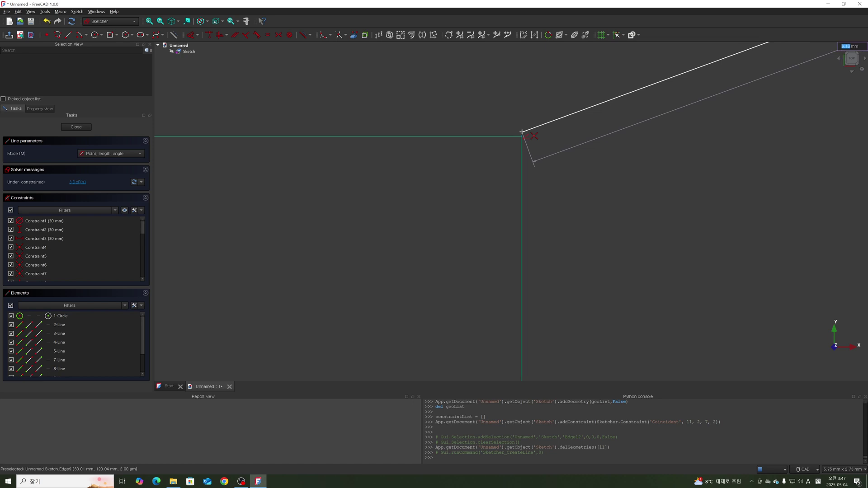
pyautogui.scroll(2, 521, 133)
pyautogui.scroll(2, 520, 134)
pyautogui.scroll(3, 520, 135)
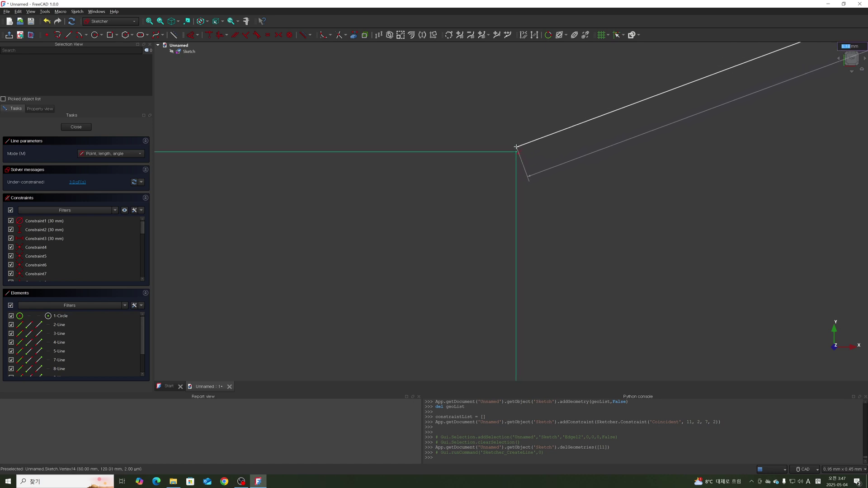
pyautogui.click(516, 148)
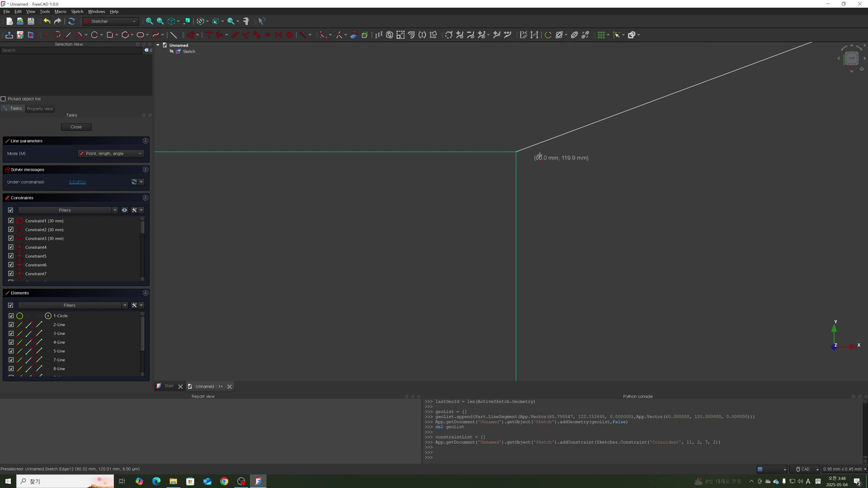
pyautogui.rightClick(521, 155)
# Step: Review the grid settings and snapping options dropdowns
pyautogui.click(607, 34)
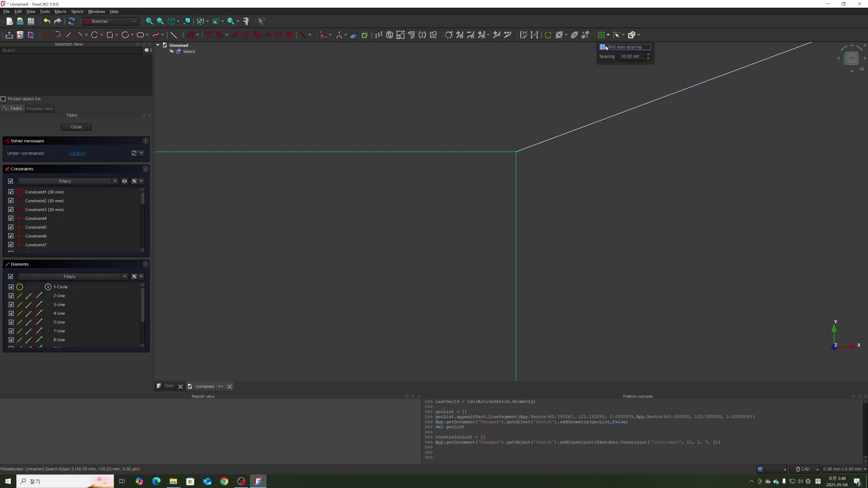
pyautogui.click(624, 36)
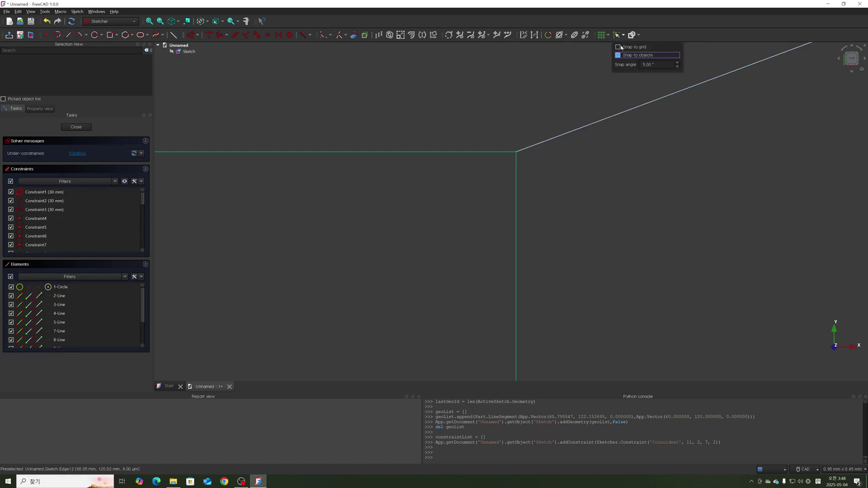
pyautogui.click(592, 63)
pyautogui.scroll(-4, 628, 185)
# Step: Draw a second slanted line ending on the vertical green line, undoing and re-placing its endpoint
pyautogui.press('g')
pyautogui.press('l')
pyautogui.click(739, 149)
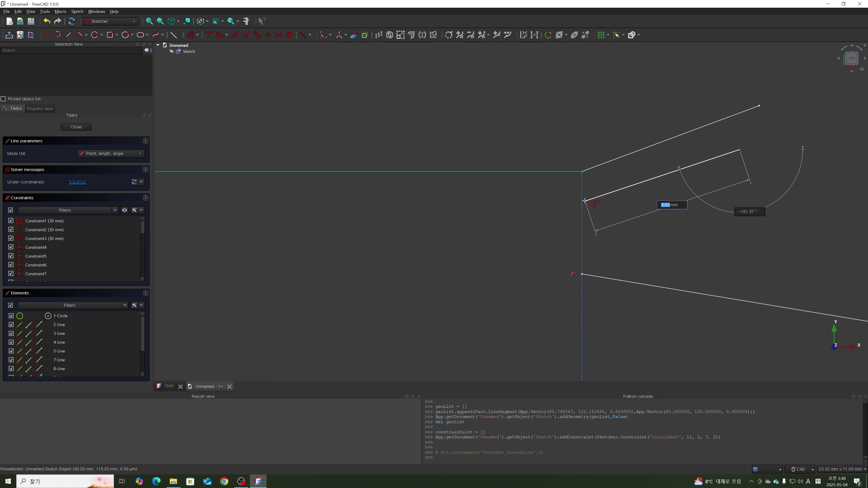
pyautogui.click(584, 200)
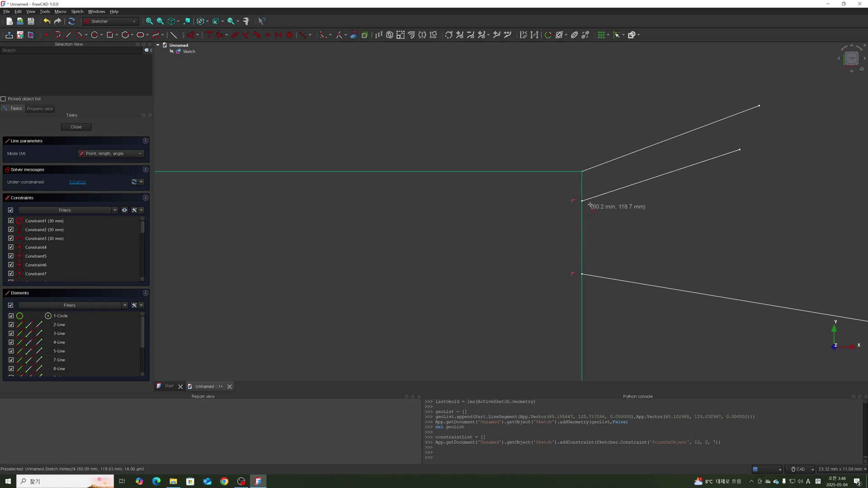
pyautogui.hotkey('ctrl', 'z')
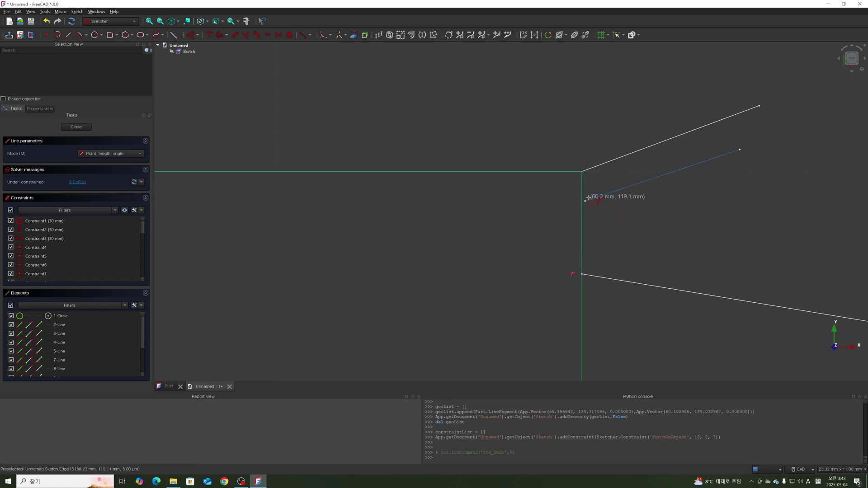
pyautogui.click(584, 204)
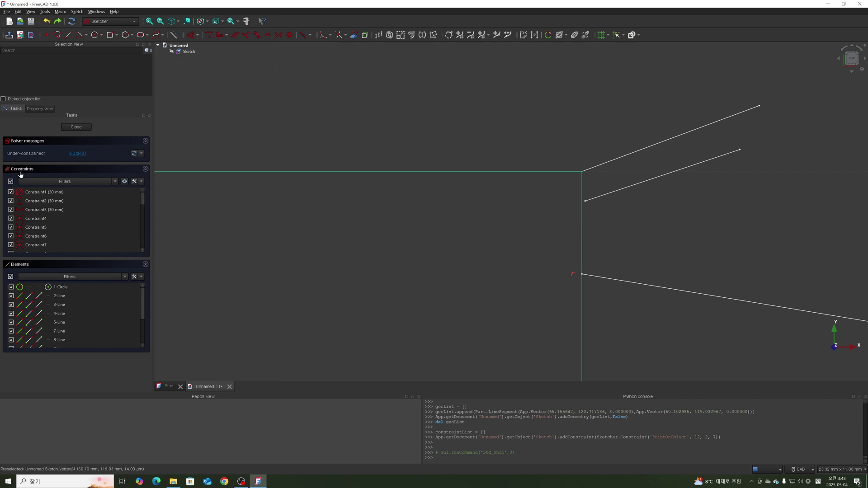
# Step: Review Auto constraints and draw a nearly horizontal third line ending on the vertical green line
pyautogui.click(143, 181)
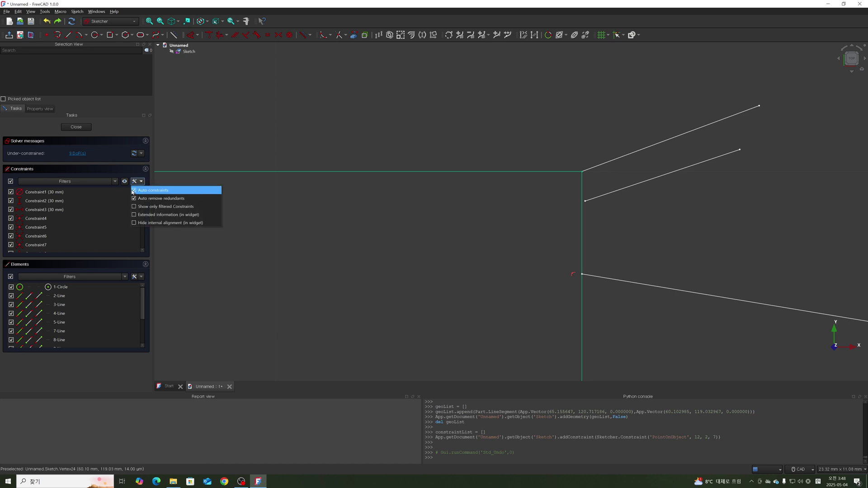
pyautogui.press('g')
pyautogui.press('l')
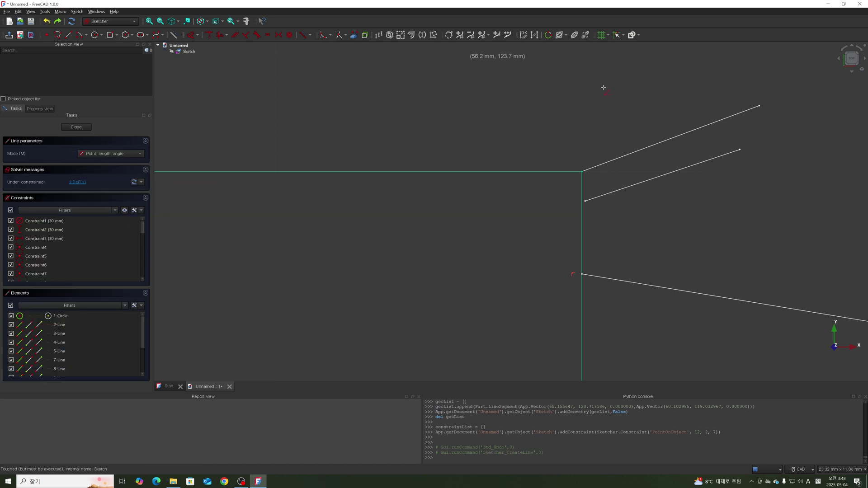
pyautogui.click(763, 211)
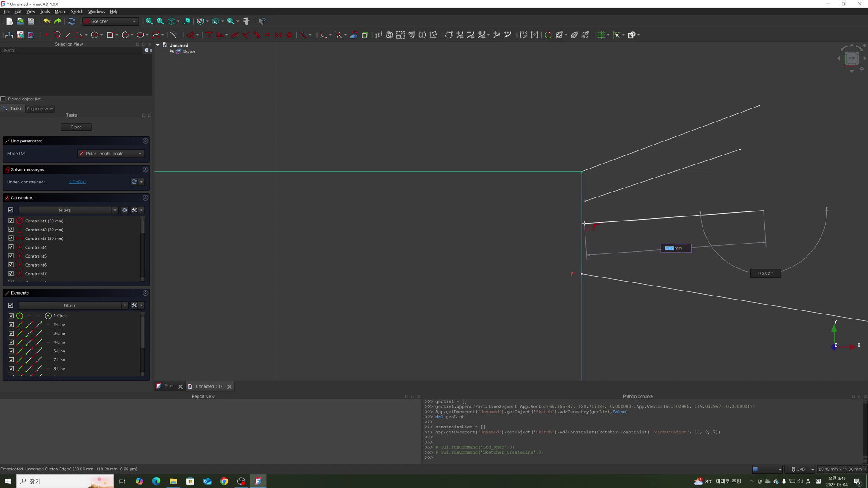
pyautogui.click(583, 223)
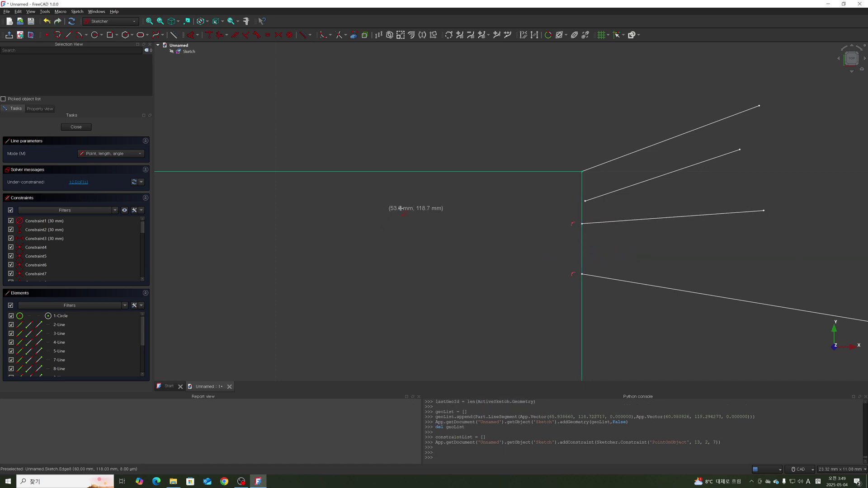
pyautogui.rightClick(595, 230)
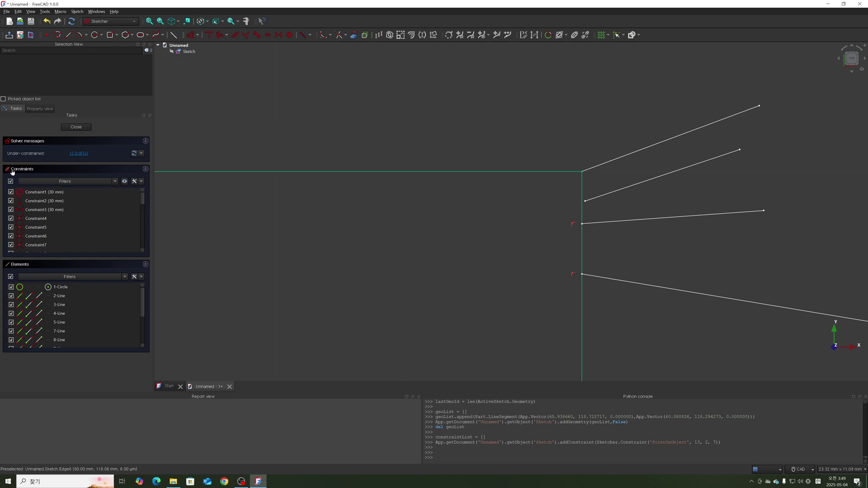
pyautogui.click(140, 181)
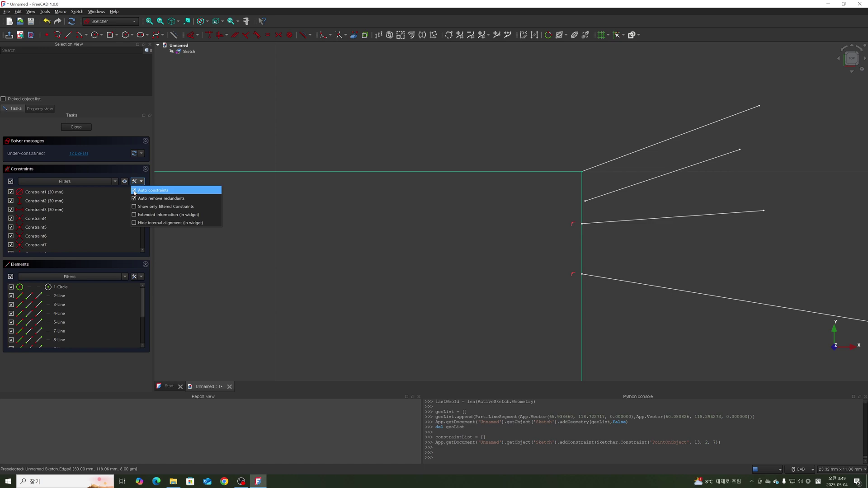
pyautogui.click(134, 192)
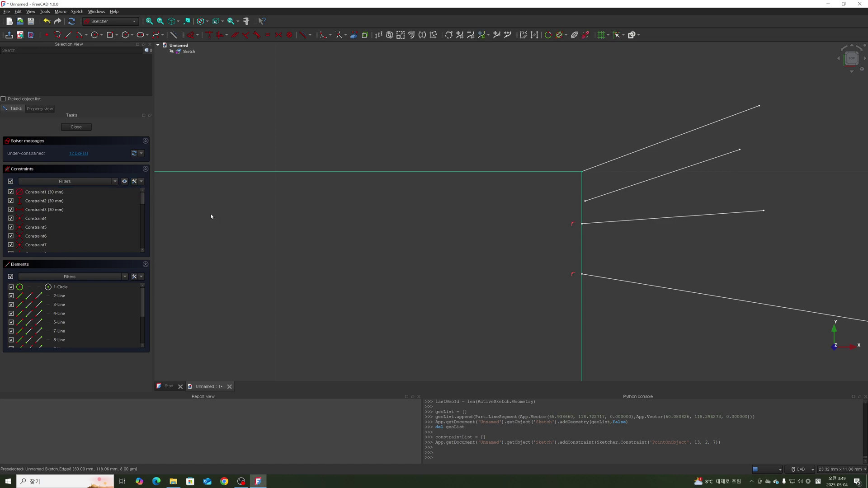
# Step: Draw several short, nearly horizontal lines next to the vertical axis
pyautogui.click(69, 34)
pyautogui.click(765, 241)
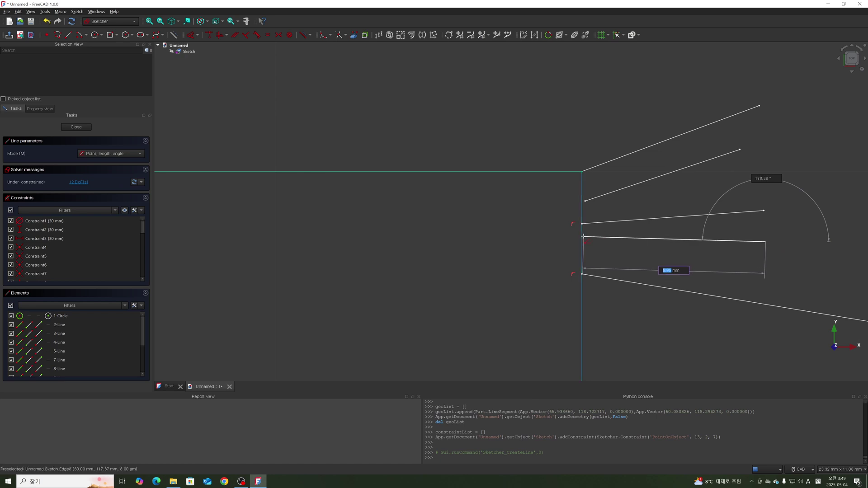
pyautogui.scroll(3, 583, 236)
pyautogui.scroll(3, 583, 235)
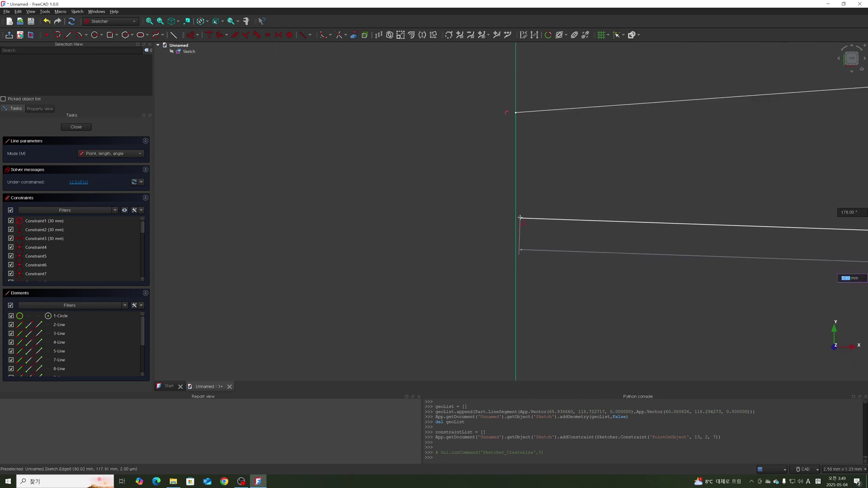
pyautogui.click(520, 219)
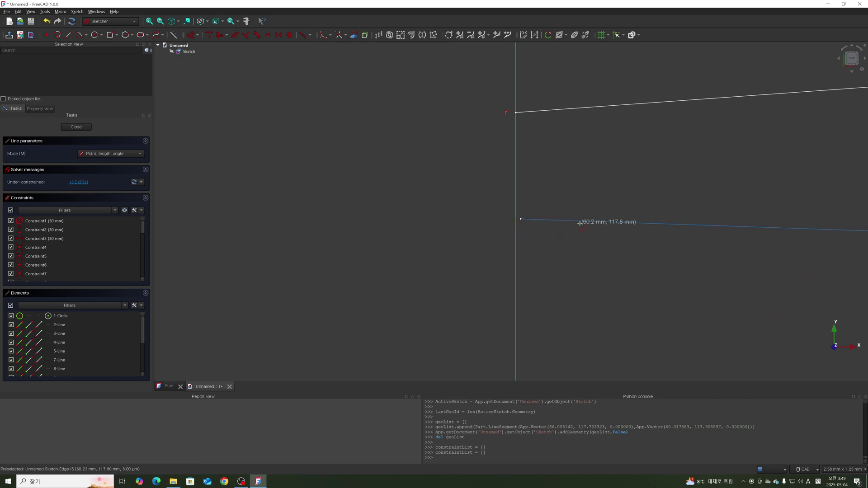
pyautogui.scroll(-2, 617, 178)
pyautogui.scroll(2, 552, 206)
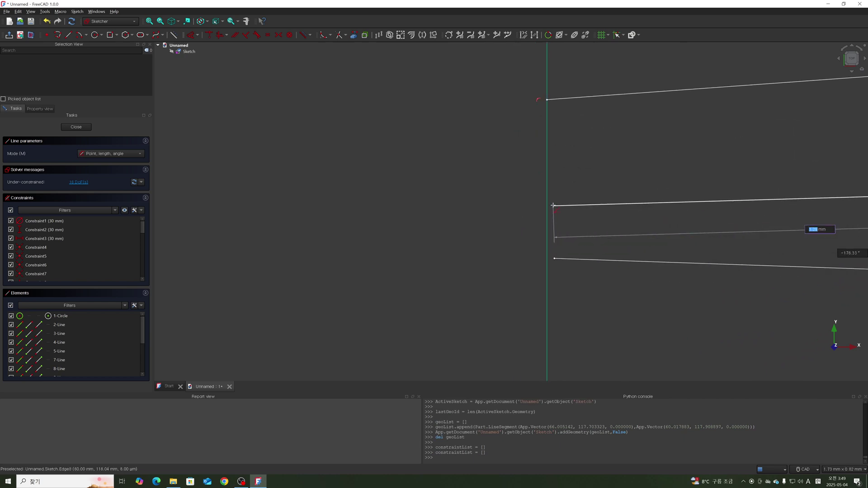
pyautogui.click(549, 204)
pyautogui.click(541, 181)
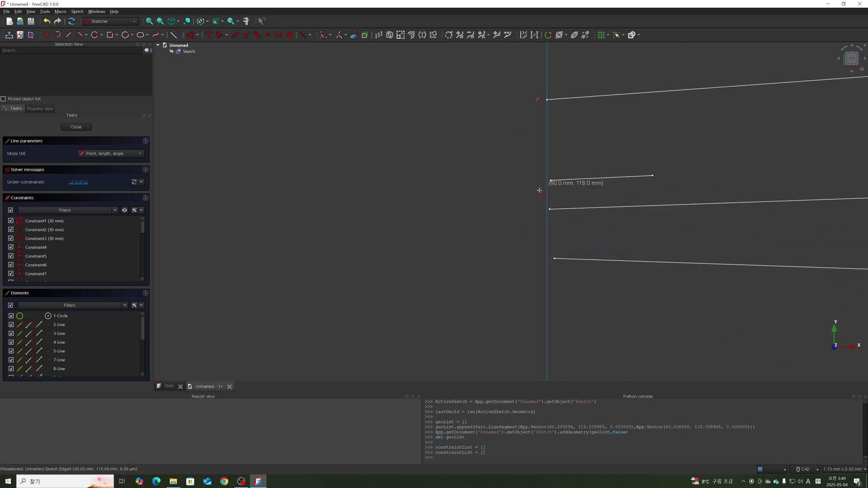
pyautogui.press('Escape')
# Step: Check the constraint and snap settings, then draw another line ending near the axis
pyautogui.click(141, 181)
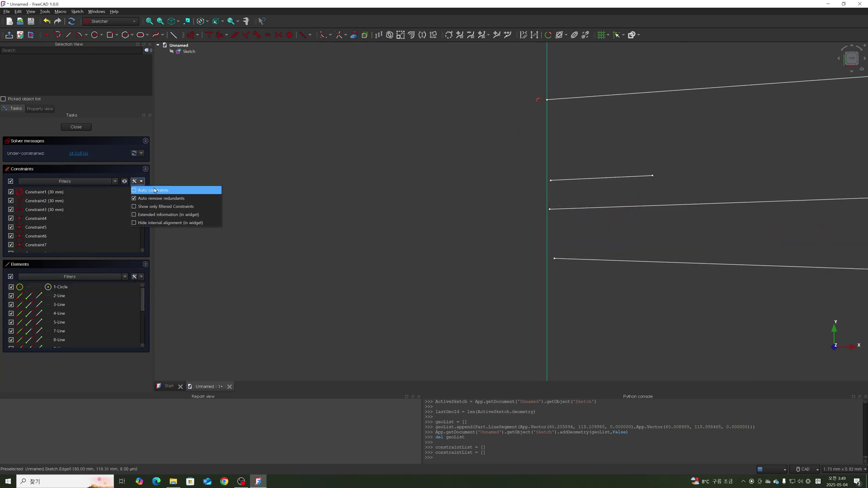
pyautogui.click(297, 194)
pyautogui.click(625, 35)
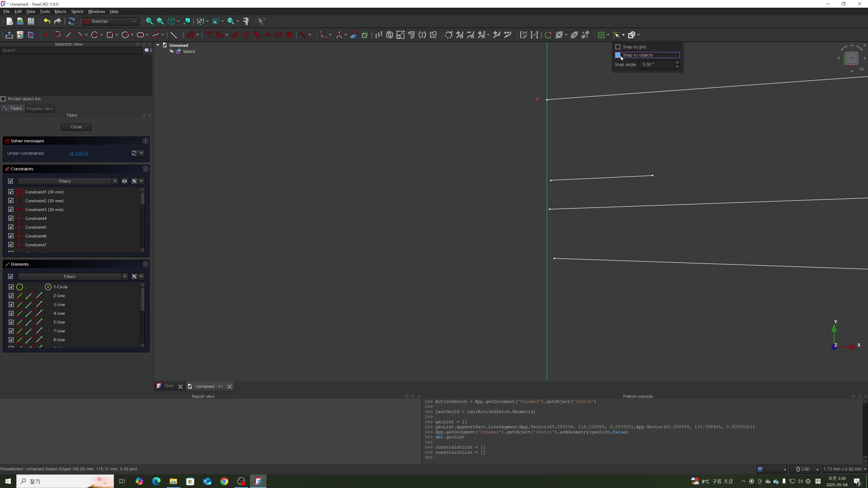
pyautogui.click(68, 35)
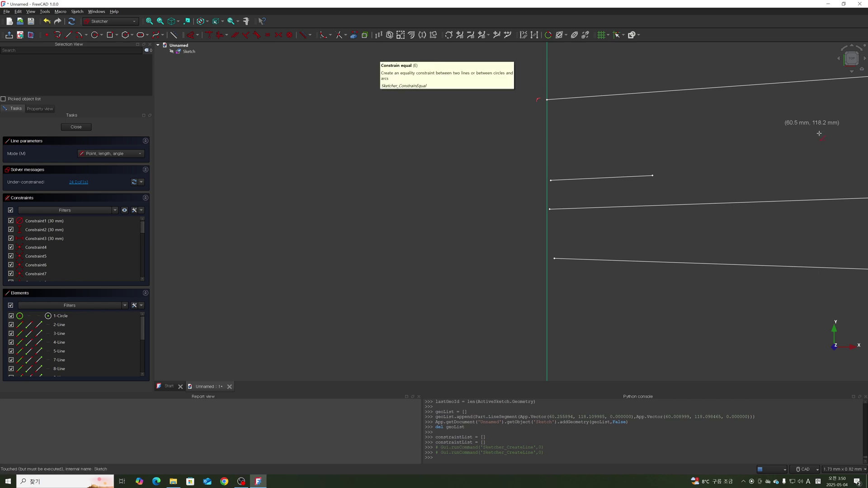
pyautogui.click(796, 133)
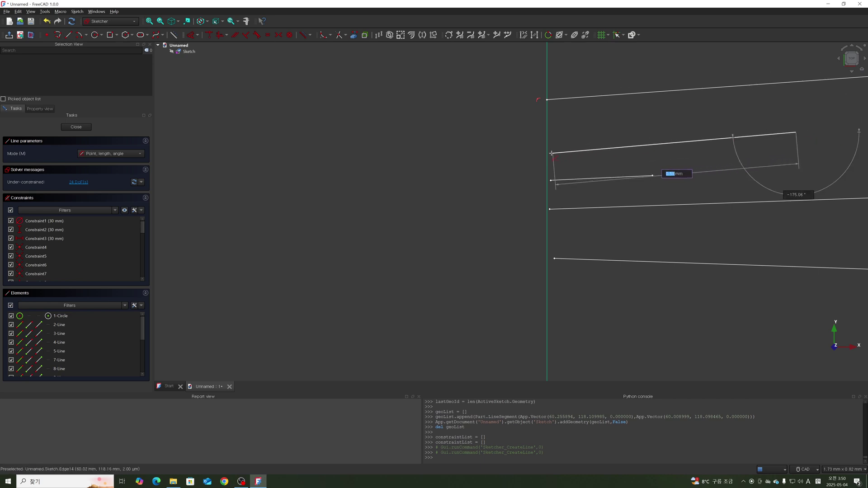
pyautogui.scroll(3, 553, 154)
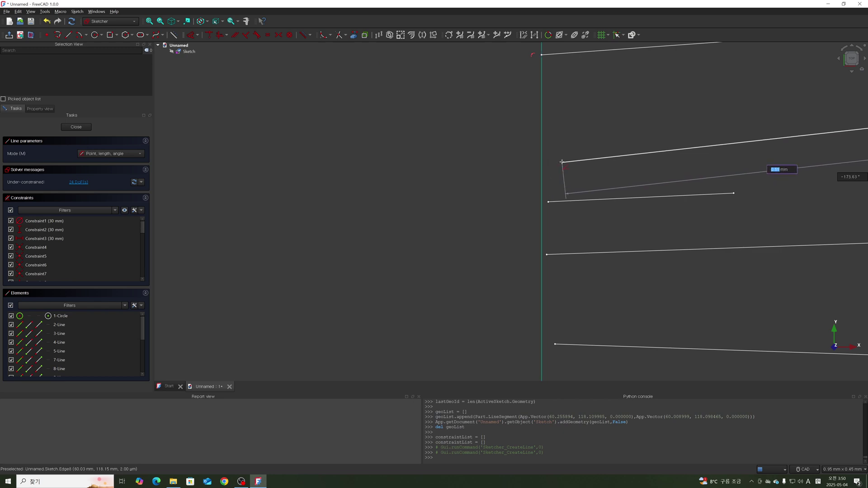
pyautogui.click(542, 153)
# Step: Finish the pending line, draw another ending on the vertical axis, and check the Auto constraints setting
pyautogui.click(541, 102)
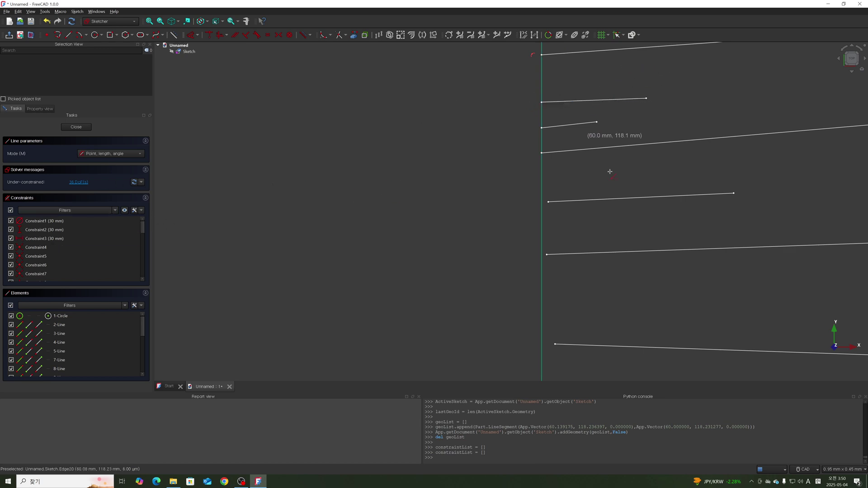
pyautogui.click(705, 167)
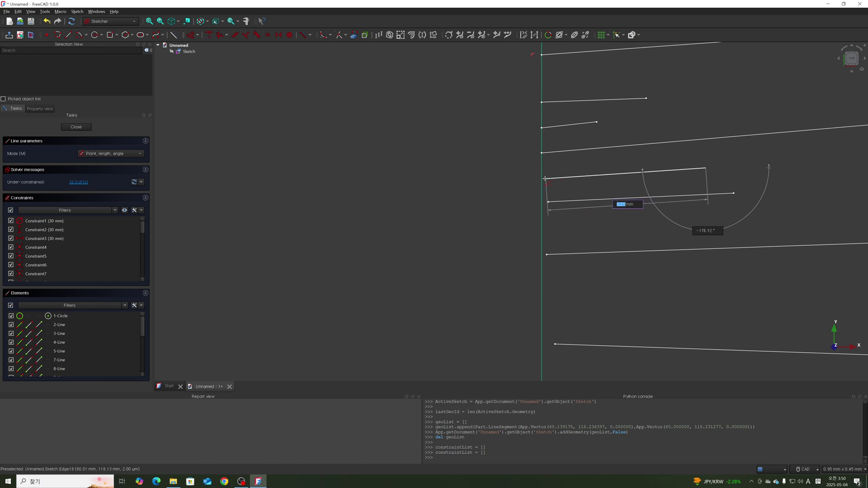
pyautogui.click(543, 179)
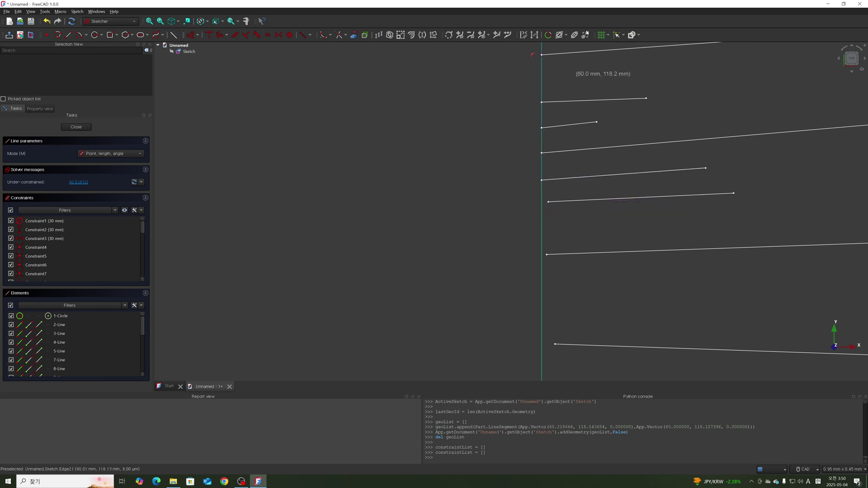
pyautogui.click(625, 35)
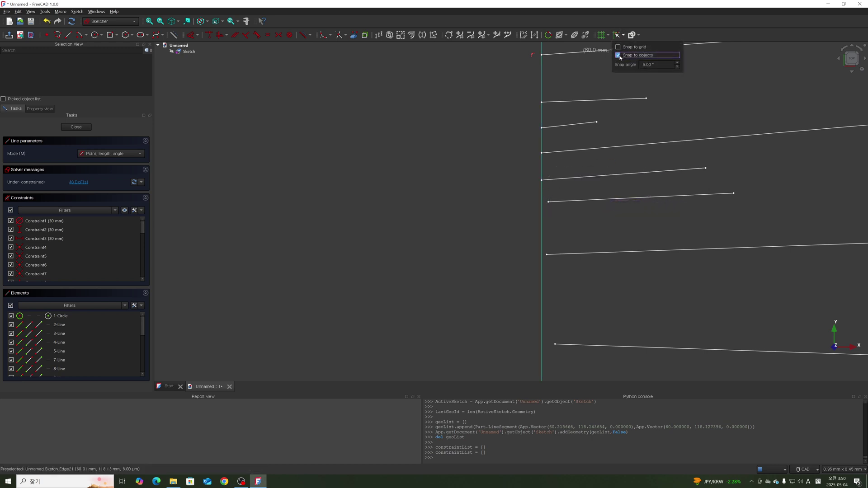
pyautogui.click(528, 156)
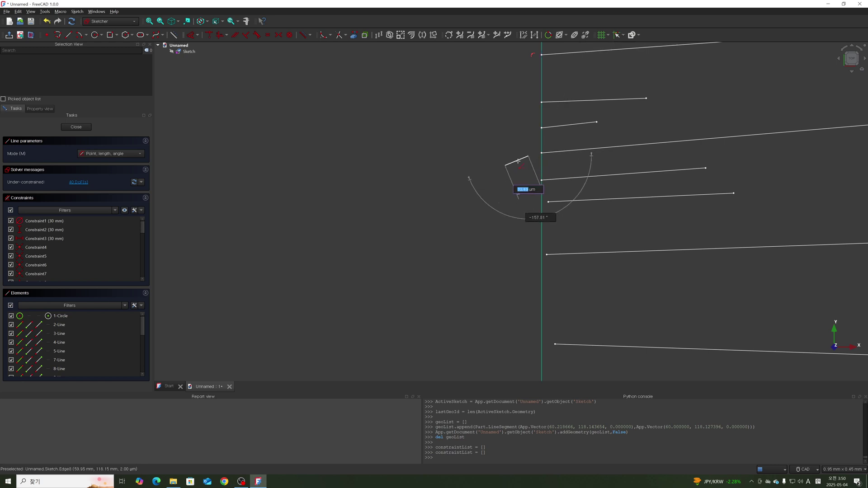
pyautogui.press('Escape')
pyautogui.click(141, 210)
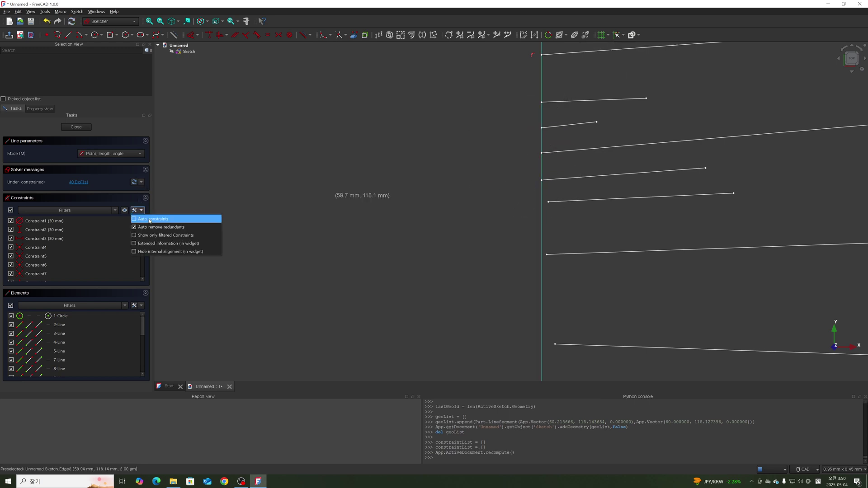
# Step: Draw three more short lines from the right, each ending on the vertical axis
pyautogui.click(702, 222)
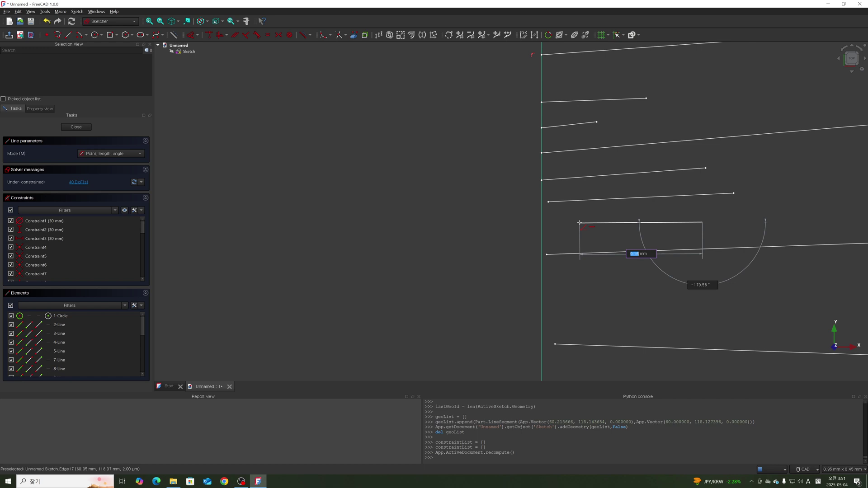
pyautogui.click(541, 225)
pyautogui.click(638, 311)
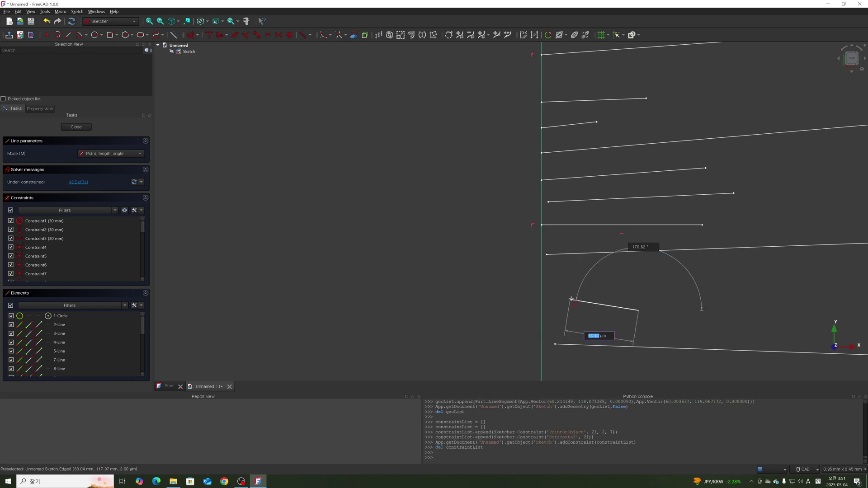
pyautogui.click(544, 298)
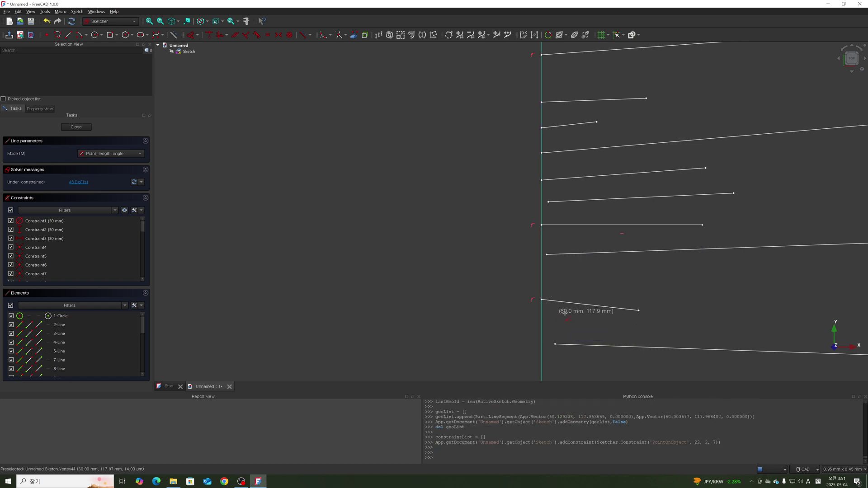
pyautogui.click(623, 282)
pyautogui.click(541, 283)
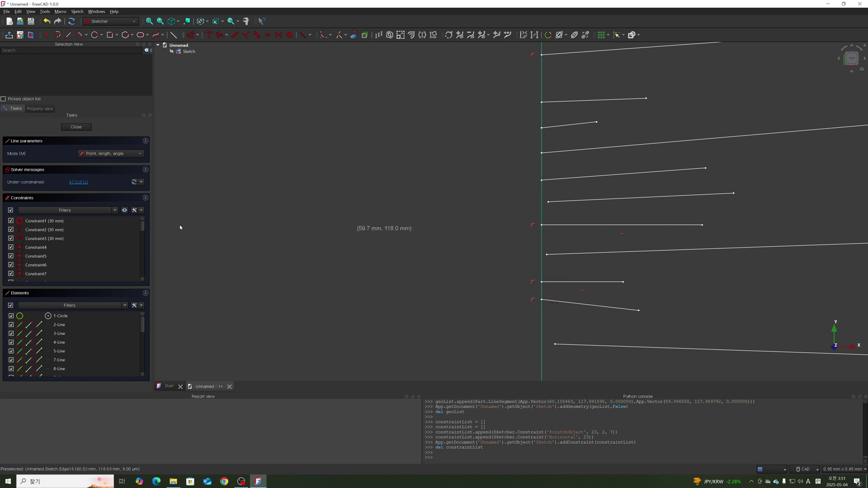
pyautogui.scroll(-15, 449, 197)
pyautogui.click(622, 35)
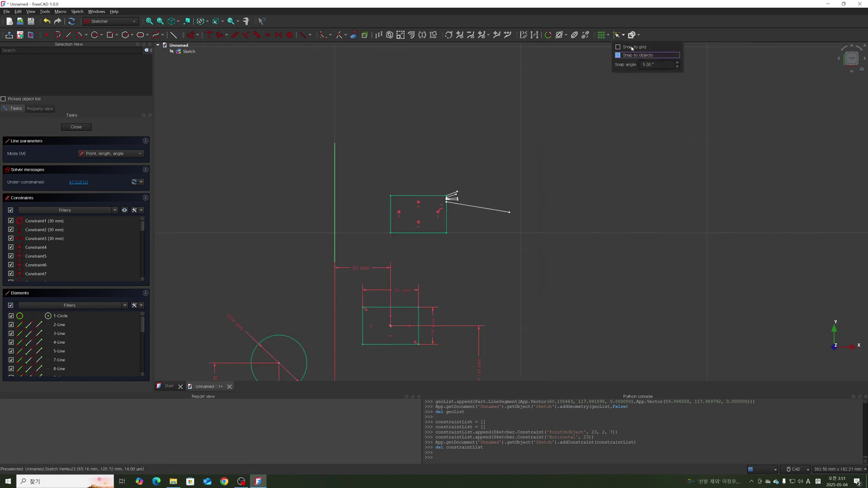
pyautogui.click(440, 132)
pyautogui.write('50')
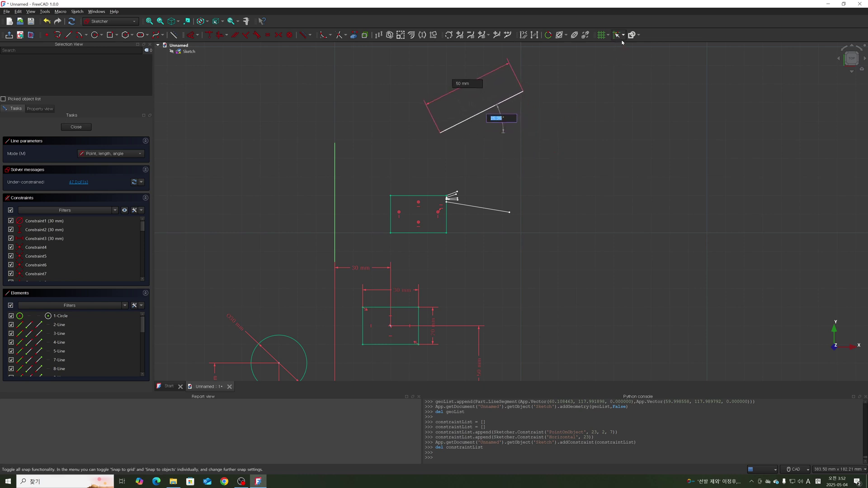
pyautogui.rightClick(607, 80)
pyautogui.click(616, 36)
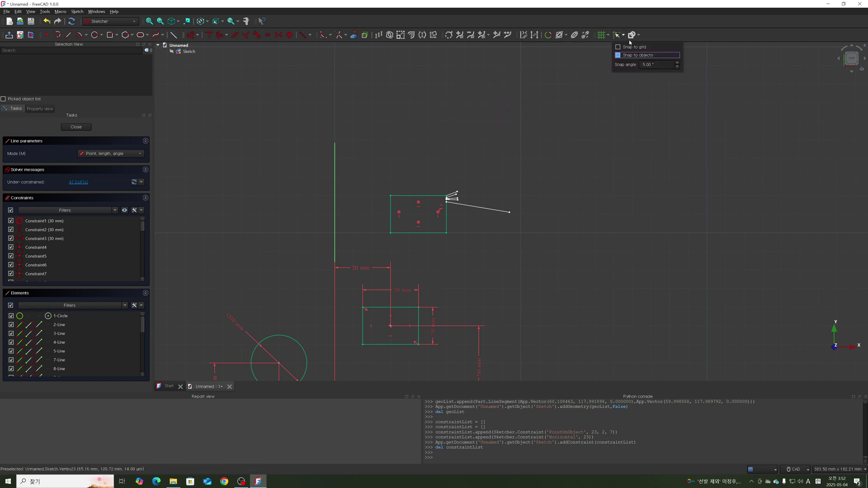
pyautogui.doubleClick(648, 65)
pyautogui.click(676, 89)
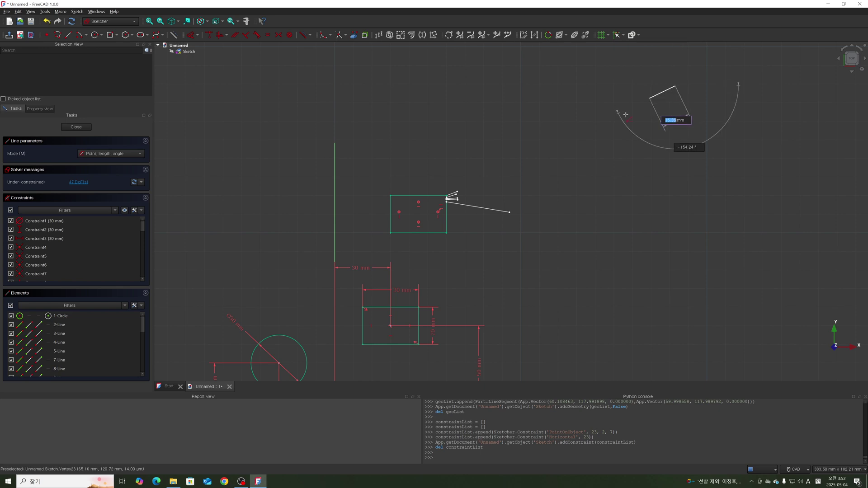
pyautogui.rightClick(682, 170)
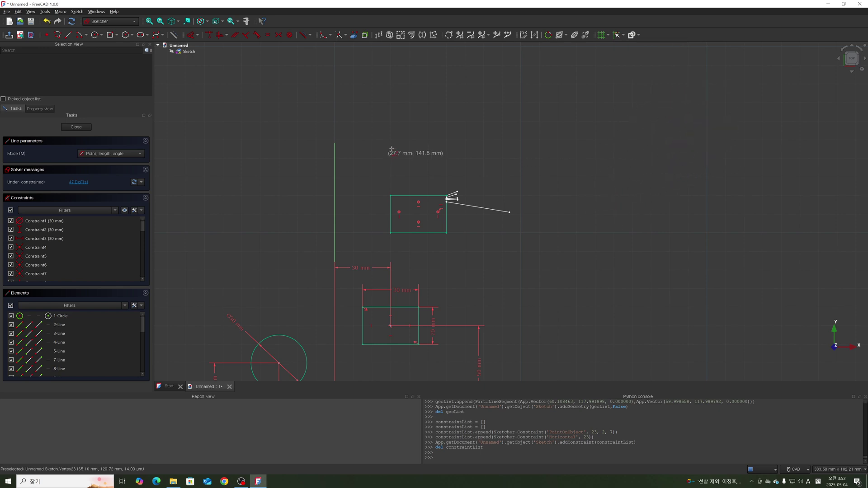
pyautogui.click(440, 128)
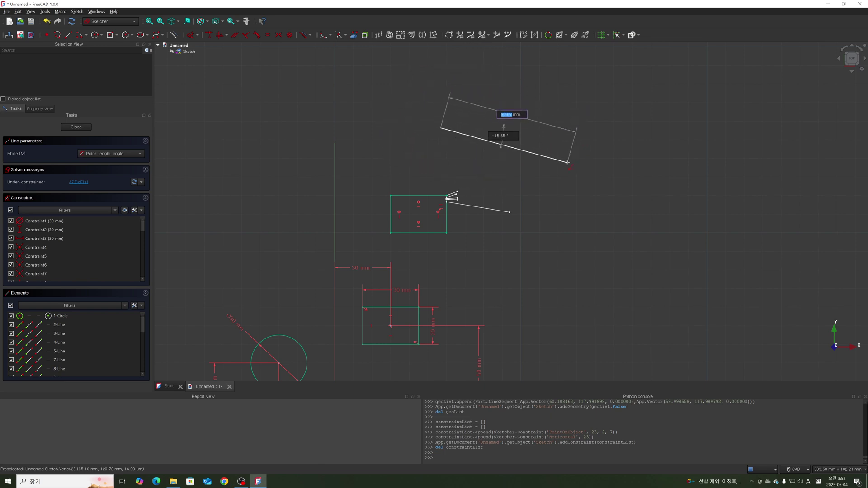
pyautogui.press('Escape')
pyautogui.press('Escape')
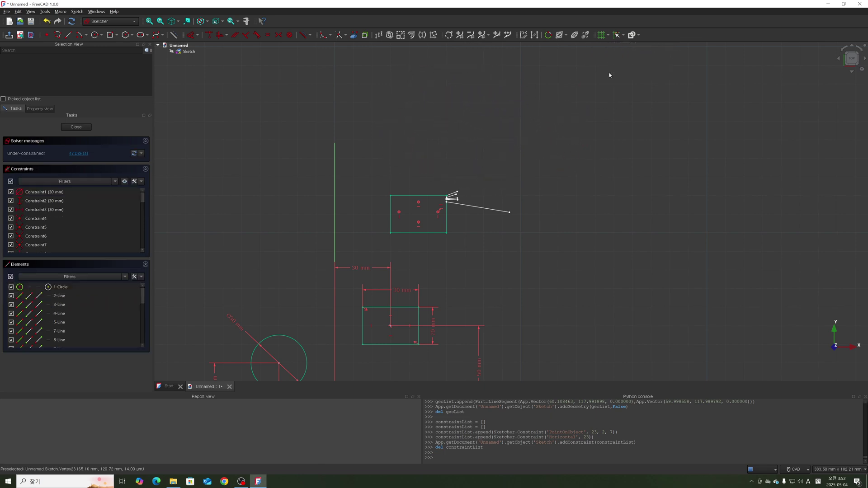
# Step: With the Line tool active, enable both Snap to grid and Snap to objects
pyautogui.click(618, 36)
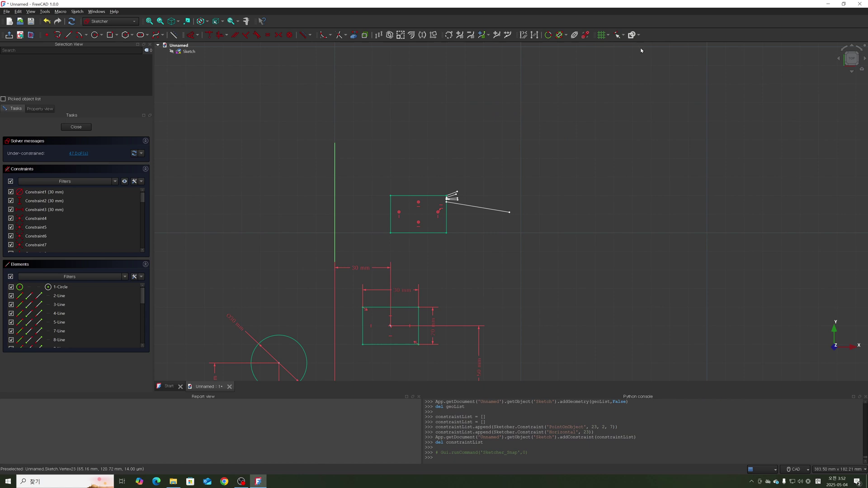
pyautogui.press('g')
pyautogui.press('l')
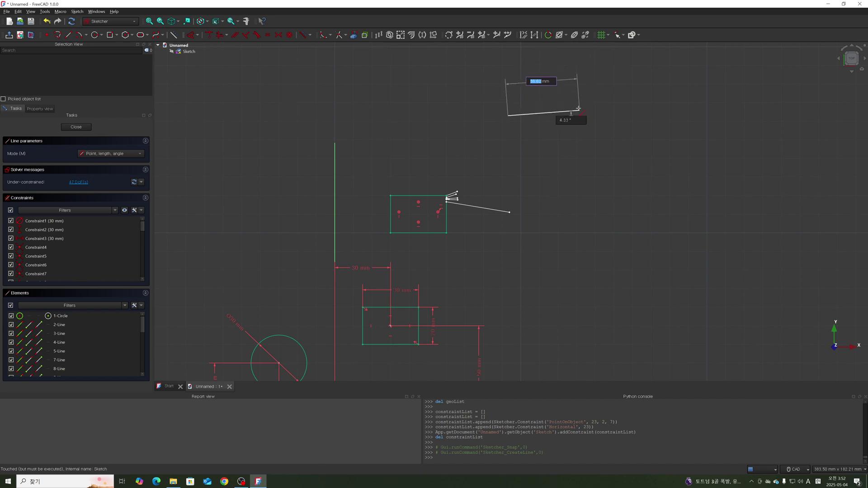
pyautogui.click(623, 35)
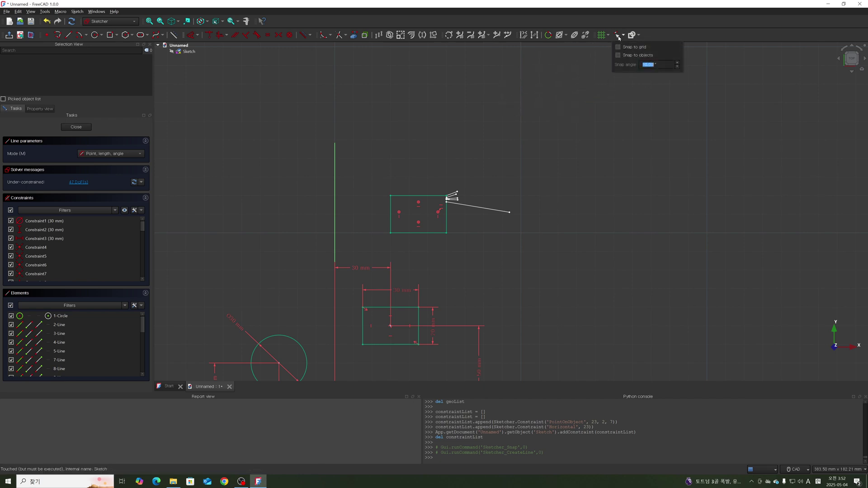
pyautogui.click(618, 36)
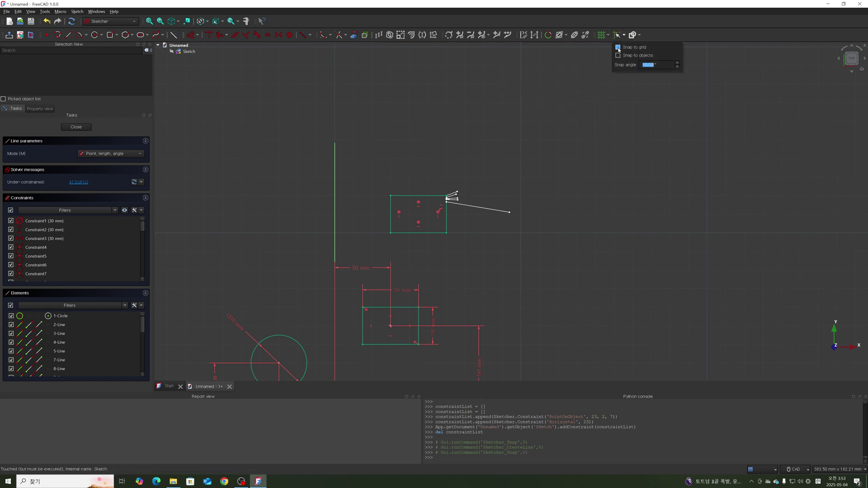
pyautogui.click(618, 47)
pyautogui.click(618, 56)
pyautogui.click(581, 103)
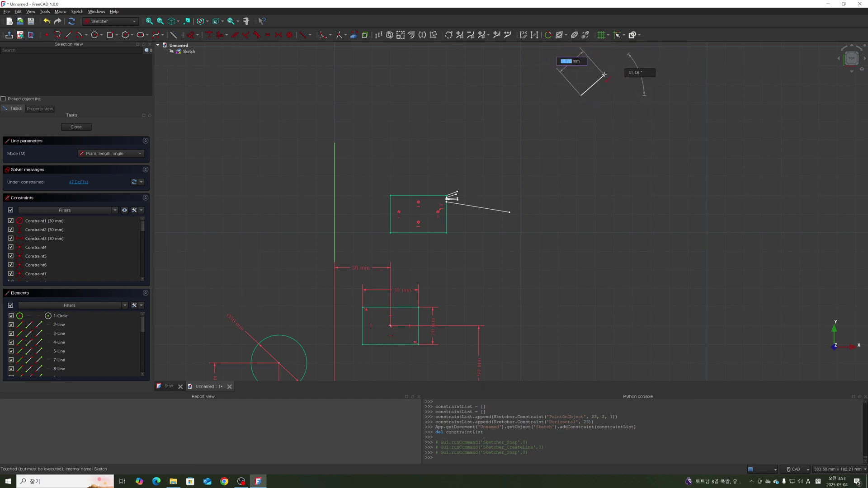
pyautogui.click(617, 35)
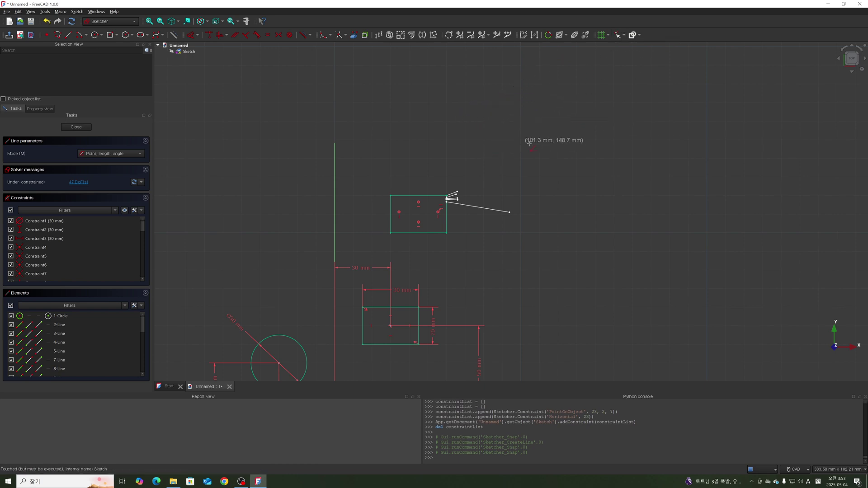
# Step: Toggle Auto constraints for new geometry in the Constraints settings
pyautogui.scroll(5, 454, 217)
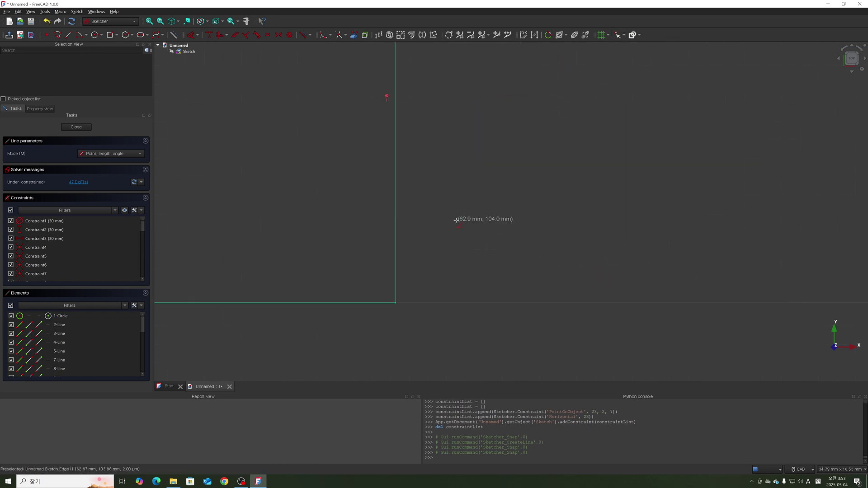
pyautogui.click(140, 211)
pyautogui.click(144, 221)
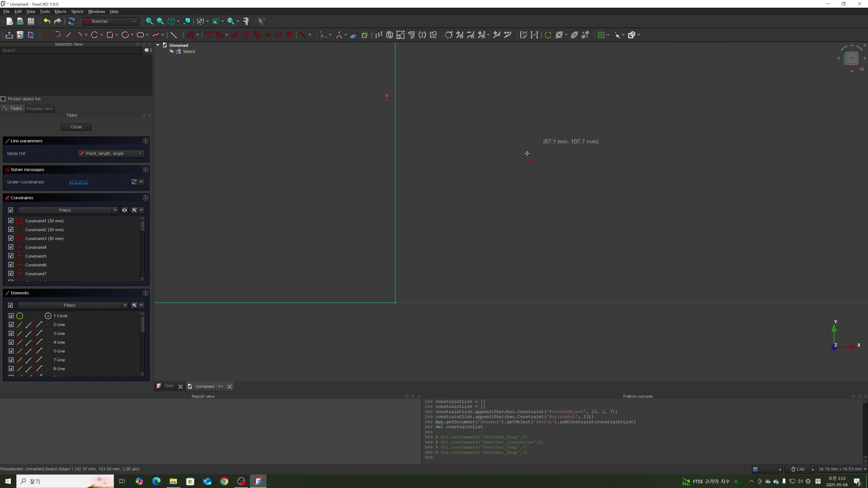
# Step: Draw two free-standing slanted lines right of the rectangle, then toggle snapping on and off
pyautogui.click(607, 161)
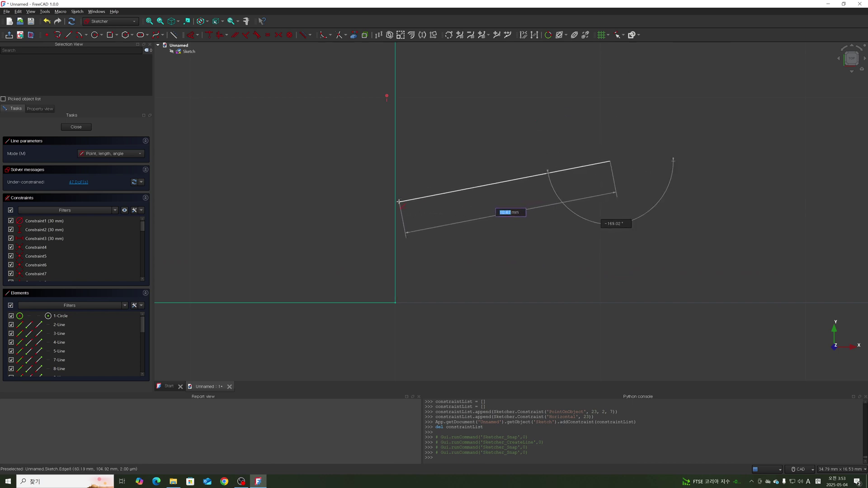
pyautogui.click(398, 202)
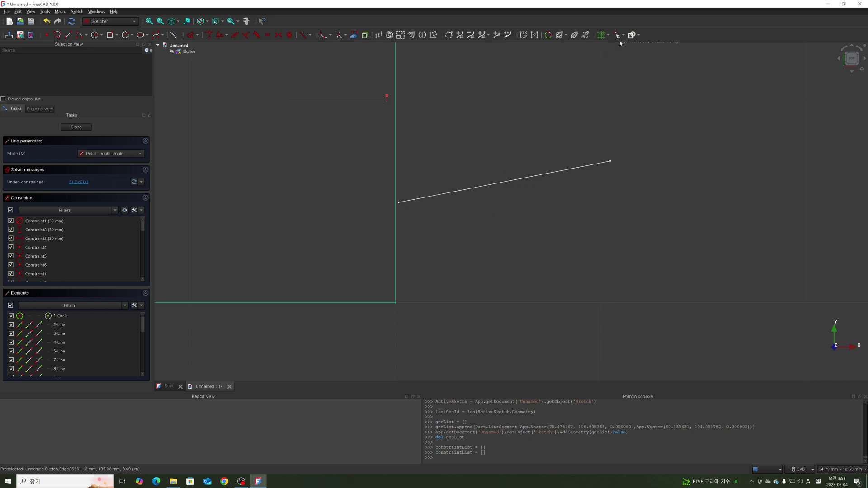
pyautogui.scroll(-2, 554, 142)
pyautogui.click(583, 252)
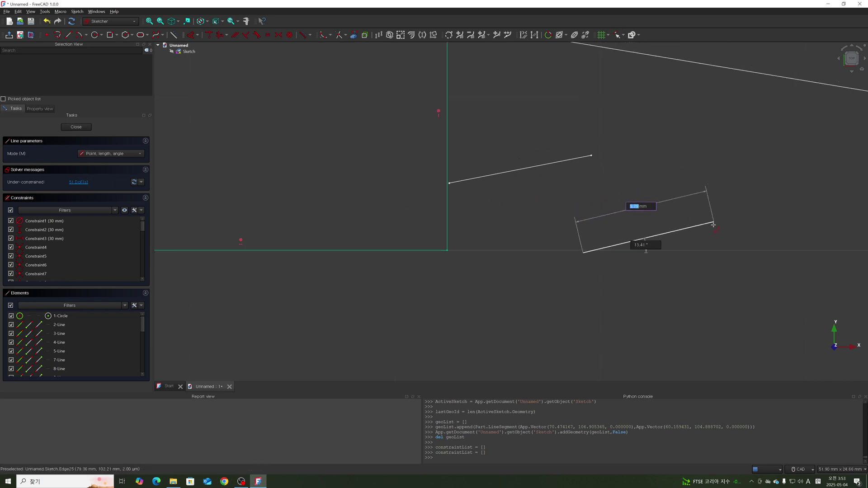
pyautogui.click(723, 239)
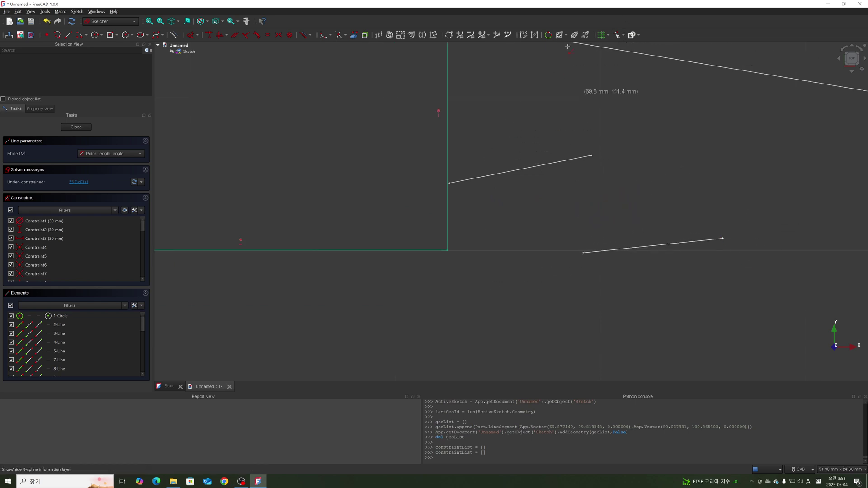
pyautogui.click(618, 35)
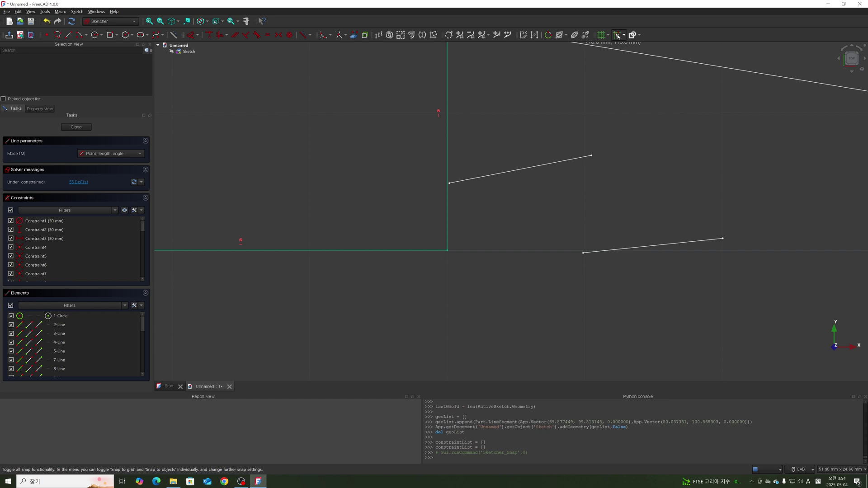
pyautogui.click(618, 36)
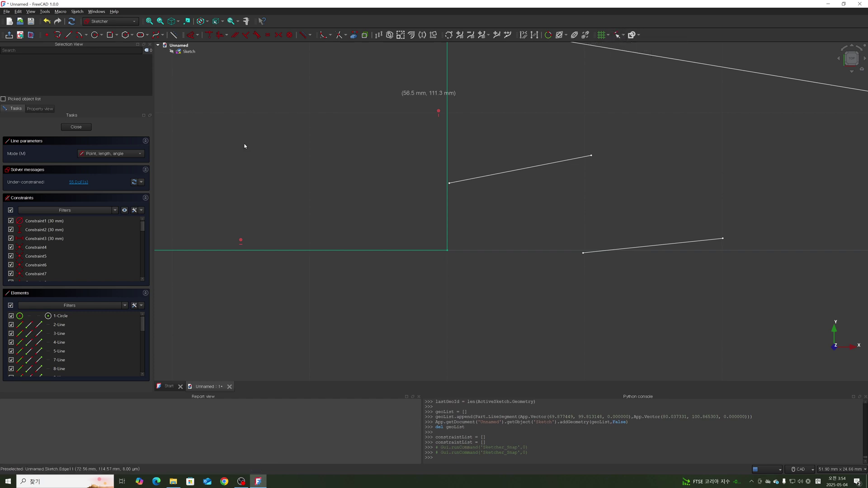
# Step: Toggle overall snapping and turn off Snap to objects
pyautogui.scroll(-5, 543, 136)
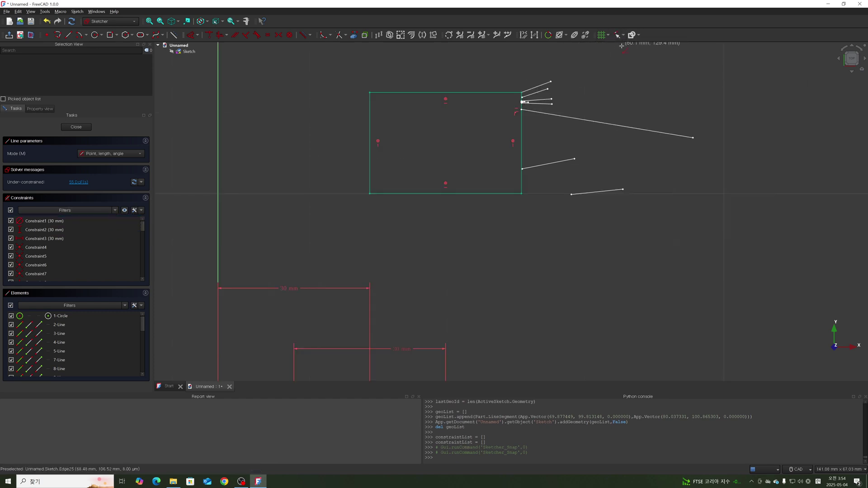
pyautogui.click(622, 34)
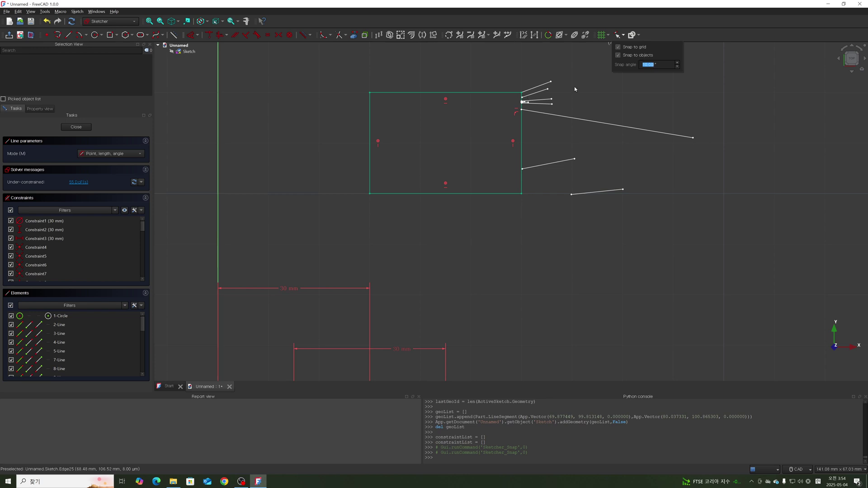
pyautogui.click(617, 36)
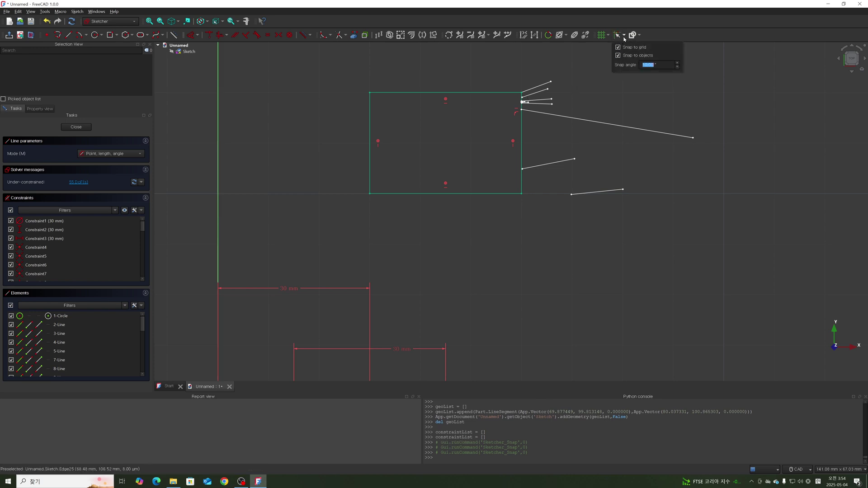
pyautogui.click(624, 40)
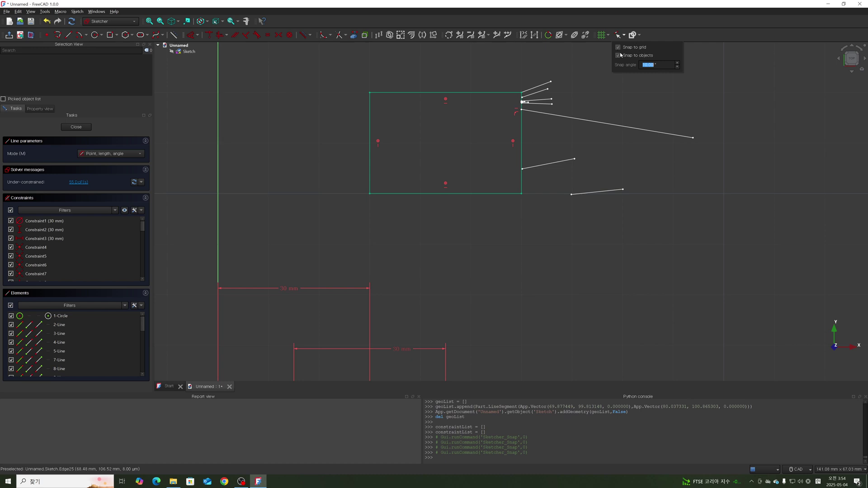
pyautogui.click(624, 36)
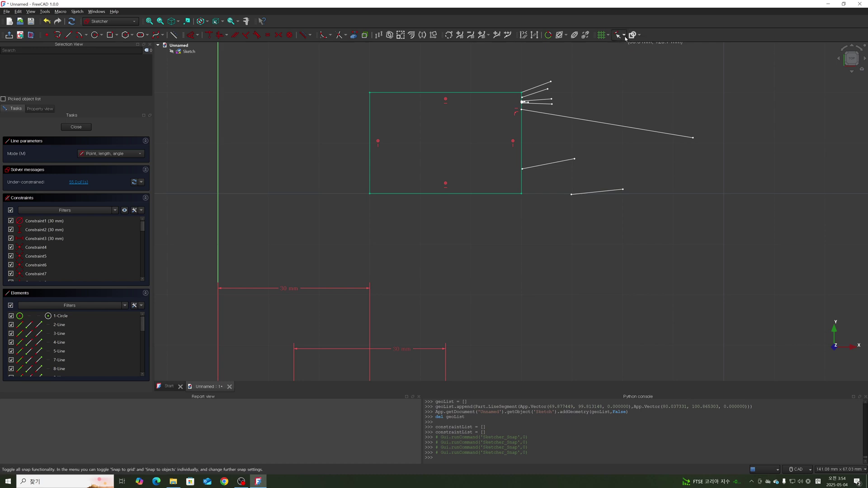
pyautogui.click(624, 38)
pyautogui.click(624, 36)
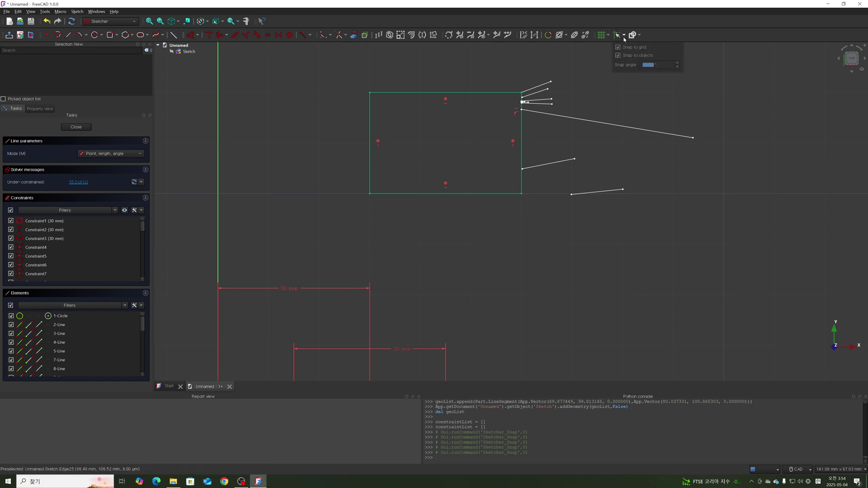
pyautogui.click(619, 57)
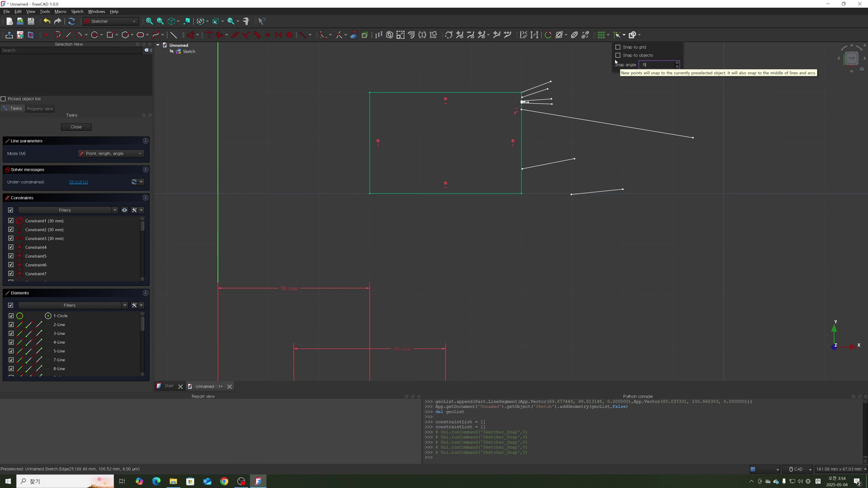
# Step: Draw a short line just beyond the rectangle's upper-right corner
pyautogui.click(619, 83)
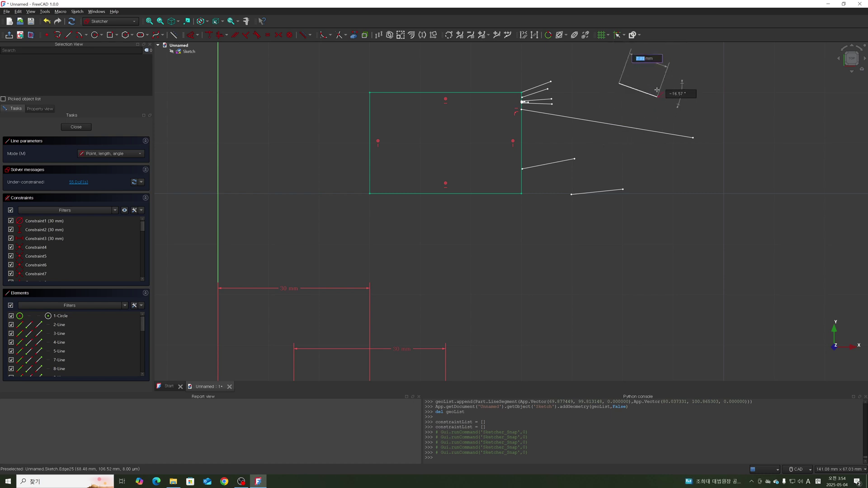
pyautogui.click(591, 143)
pyautogui.scroll(-5, 402, 137)
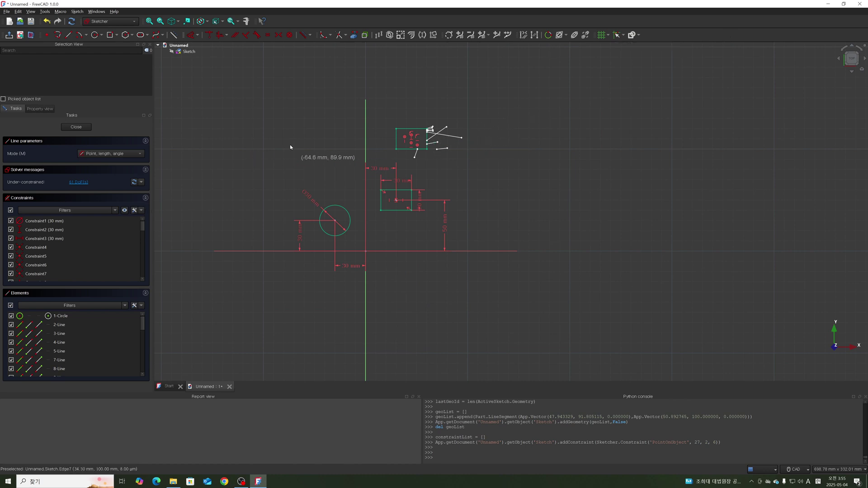
# Step: Draw a horizontal line (0° angle, about 52.93 mm) and a slanted line beneath it
pyautogui.press('g')
pyautogui.press('l')
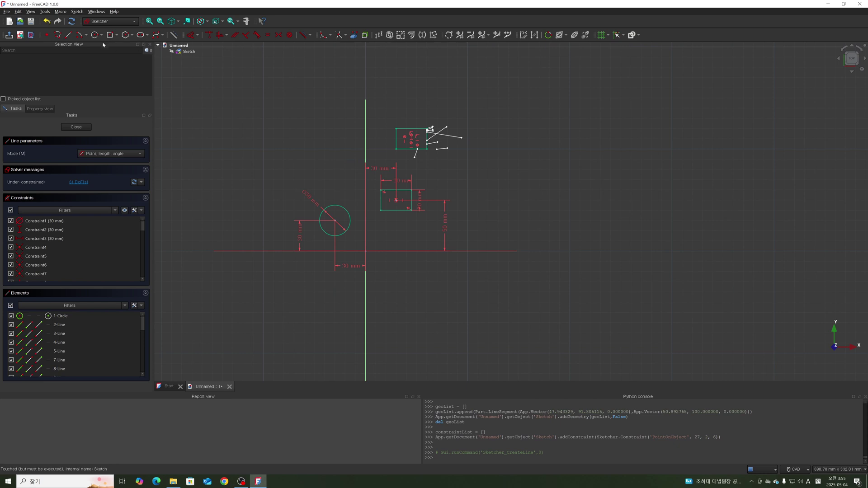
pyautogui.click(68, 35)
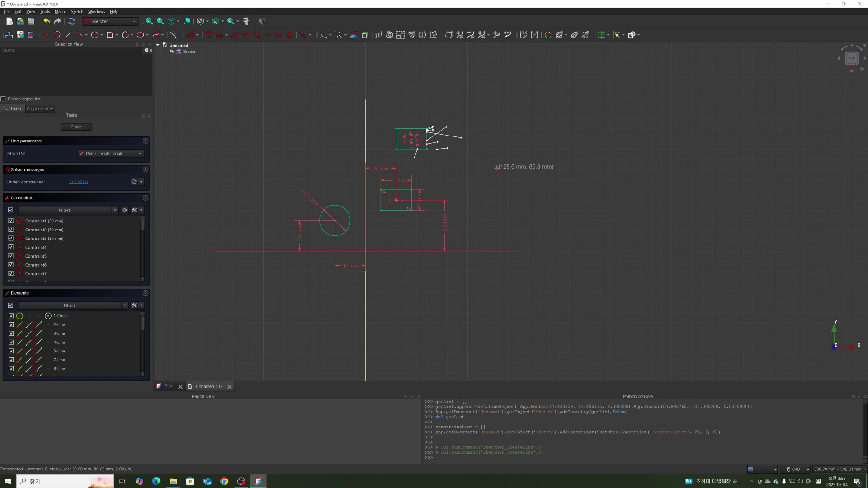
pyautogui.scroll(3, 490, 182)
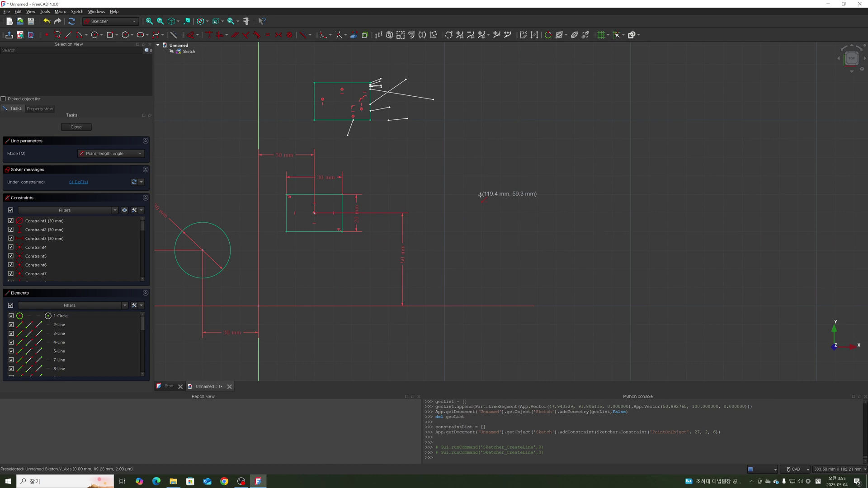
pyautogui.click(480, 195)
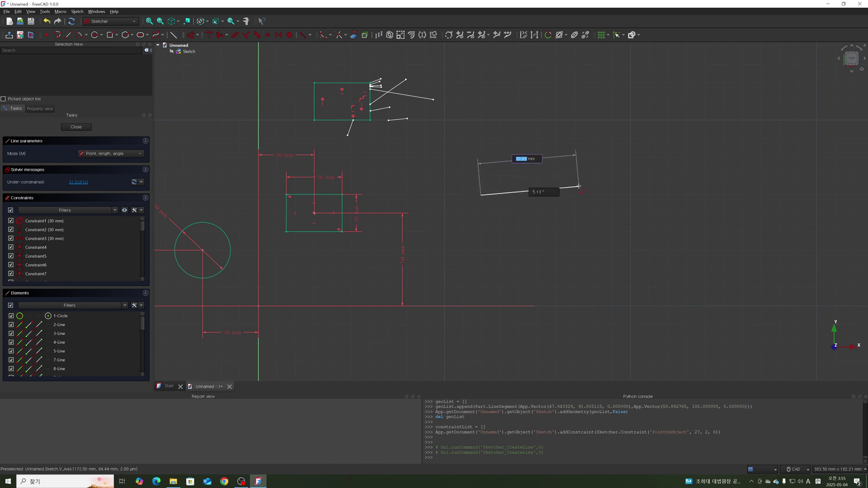
pyautogui.press('Tab')
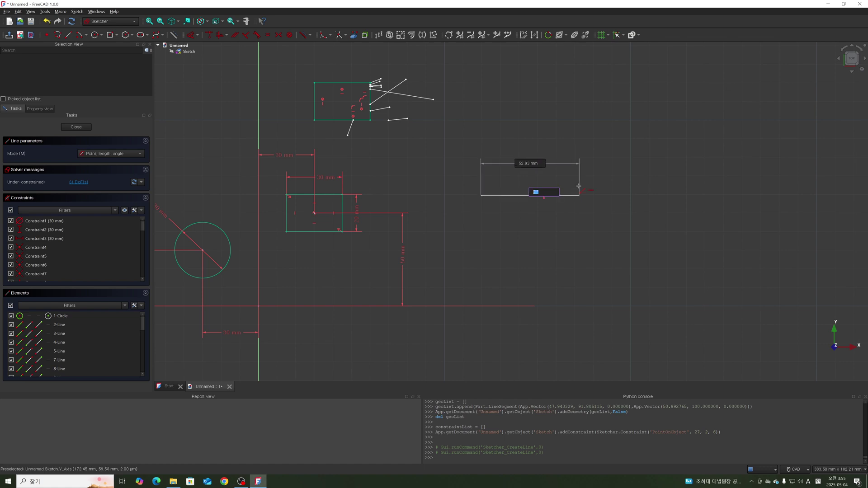
pyautogui.press('Return')
pyautogui.click(490, 261)
pyautogui.click(576, 239)
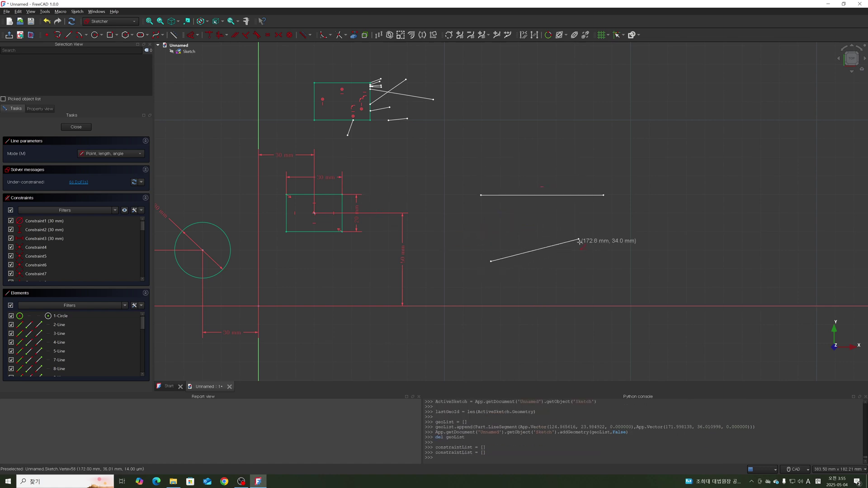
pyautogui.rightClick(511, 234)
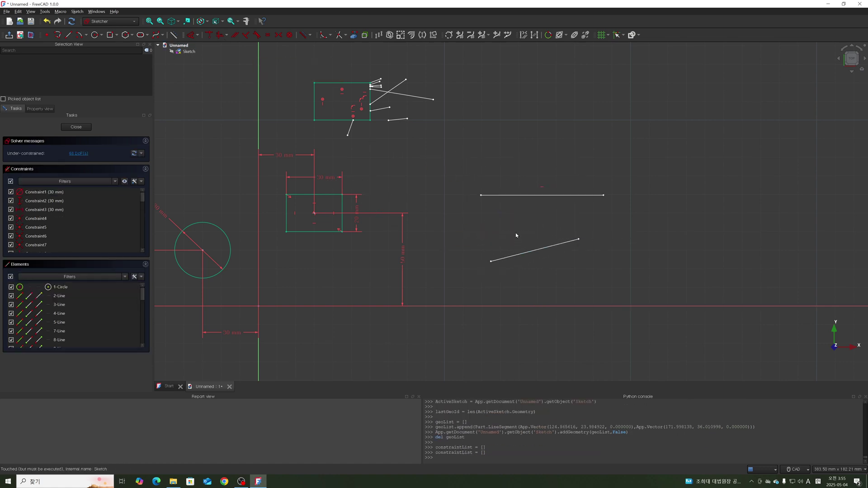
# Step: Constrain the lower slanted line horizontal, then review snap and Auto constraints settings
pyautogui.click(531, 251)
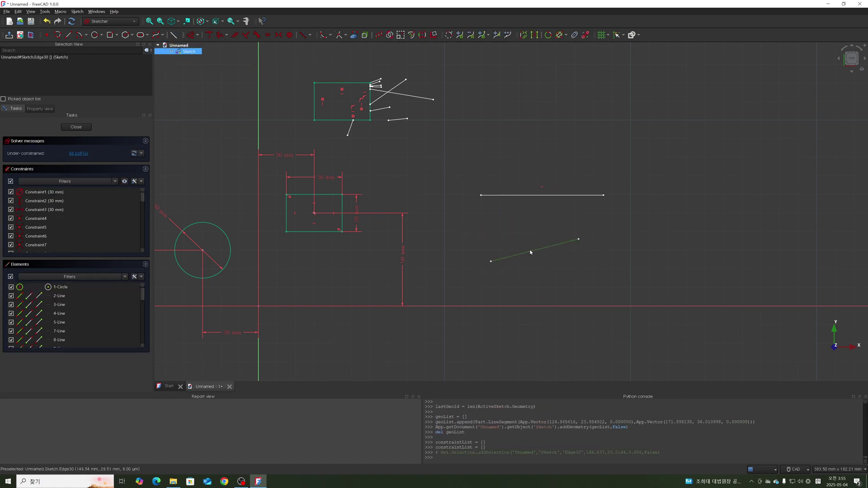
pyautogui.click(221, 35)
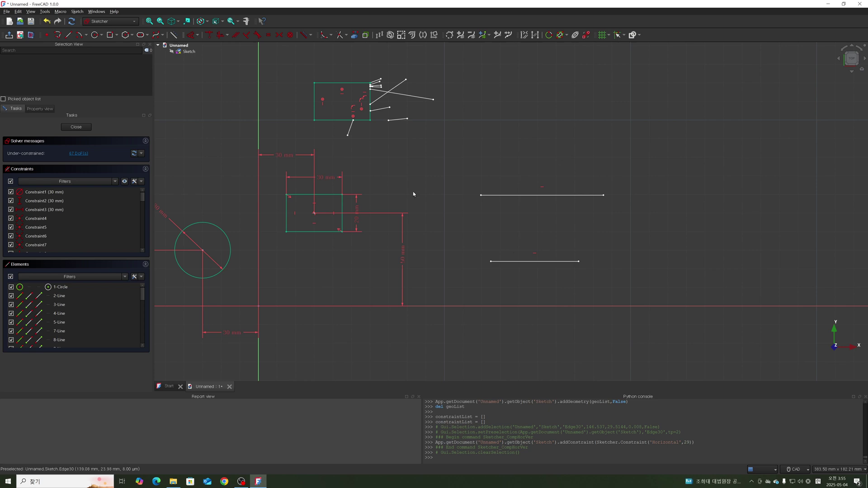
pyautogui.click(623, 35)
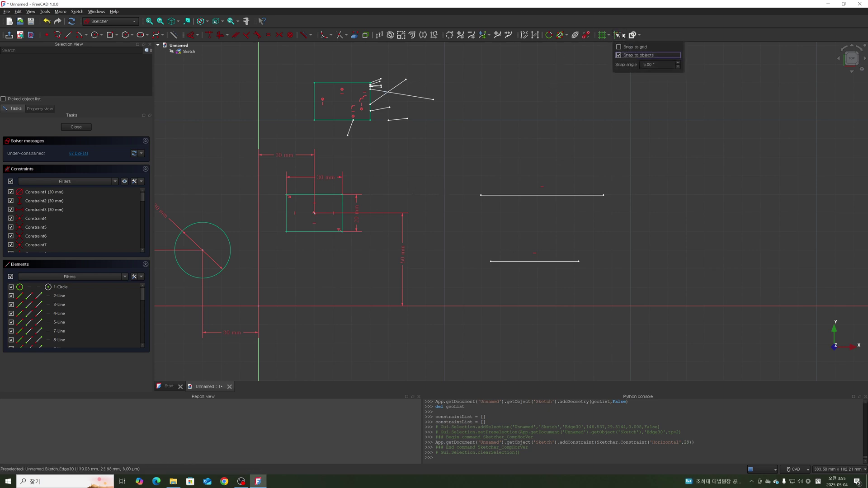
pyautogui.click(140, 181)
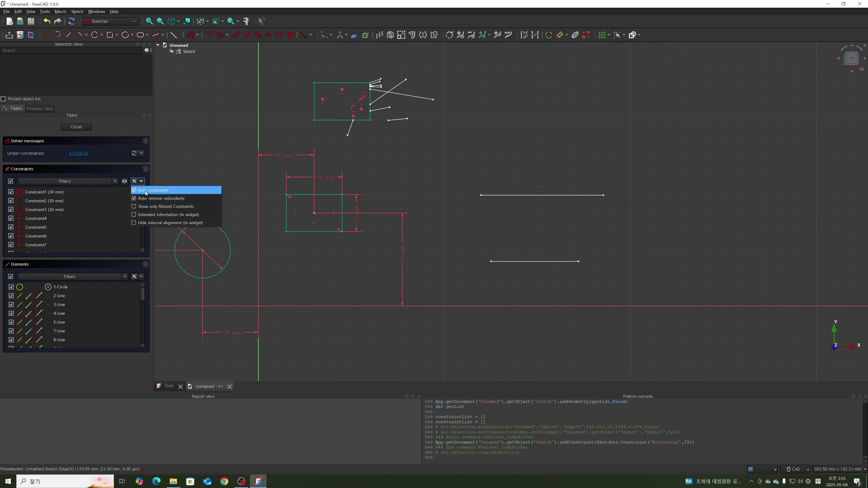
pyautogui.click(546, 237)
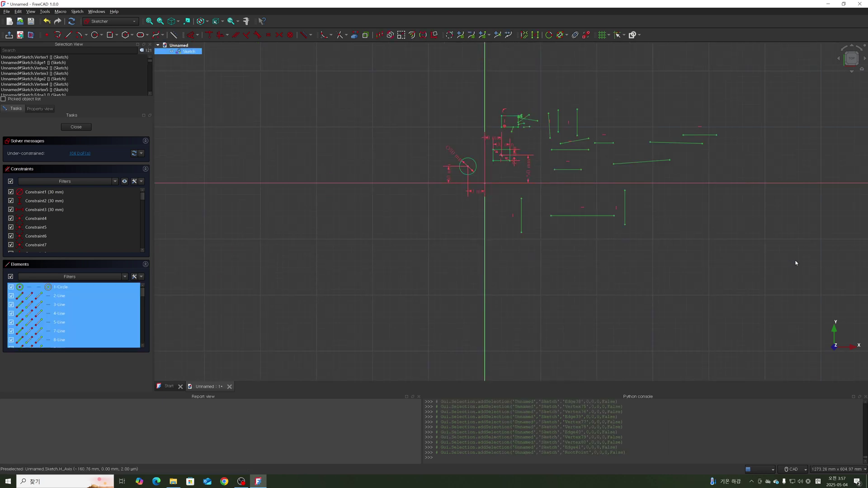
# Step: Delete all selected lines, circles, rectangles and constraints, leaving only the sketch axes
pyautogui.press('Delete')
pyautogui.scroll(-2, 363, 166)
pyautogui.scroll(1, 429, 170)
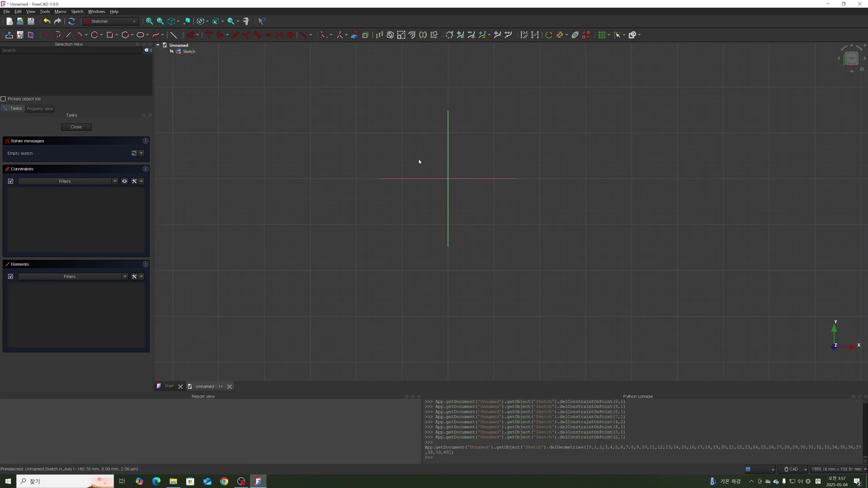